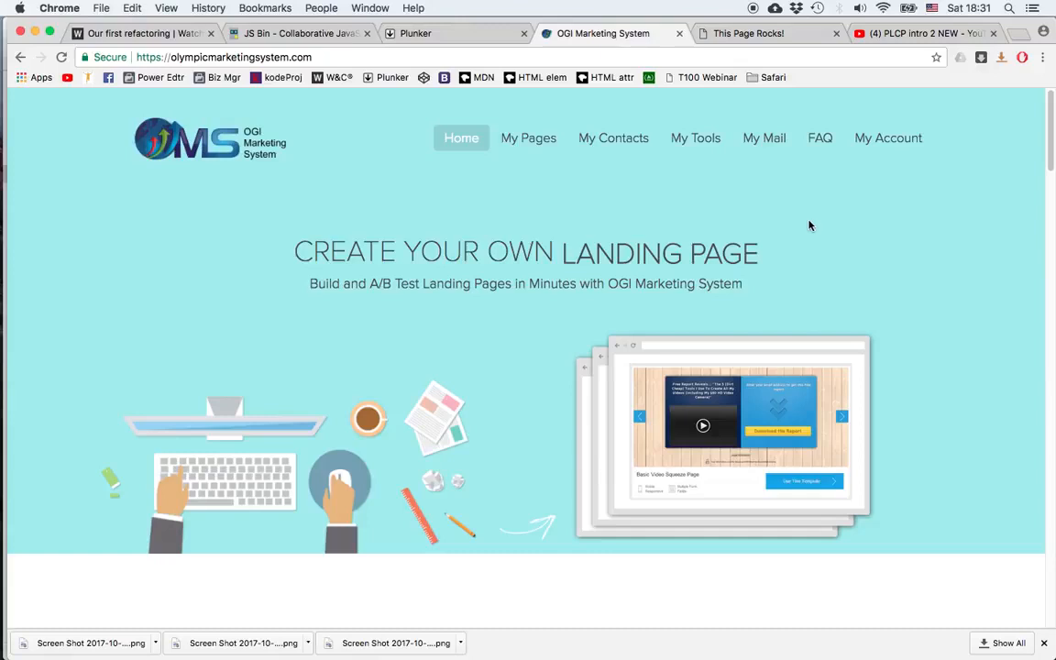
# Step: Open the Templates page, filter to Opt-In Pages, and start a new page from the Standard template
pyautogui.moveTo(521, 144)
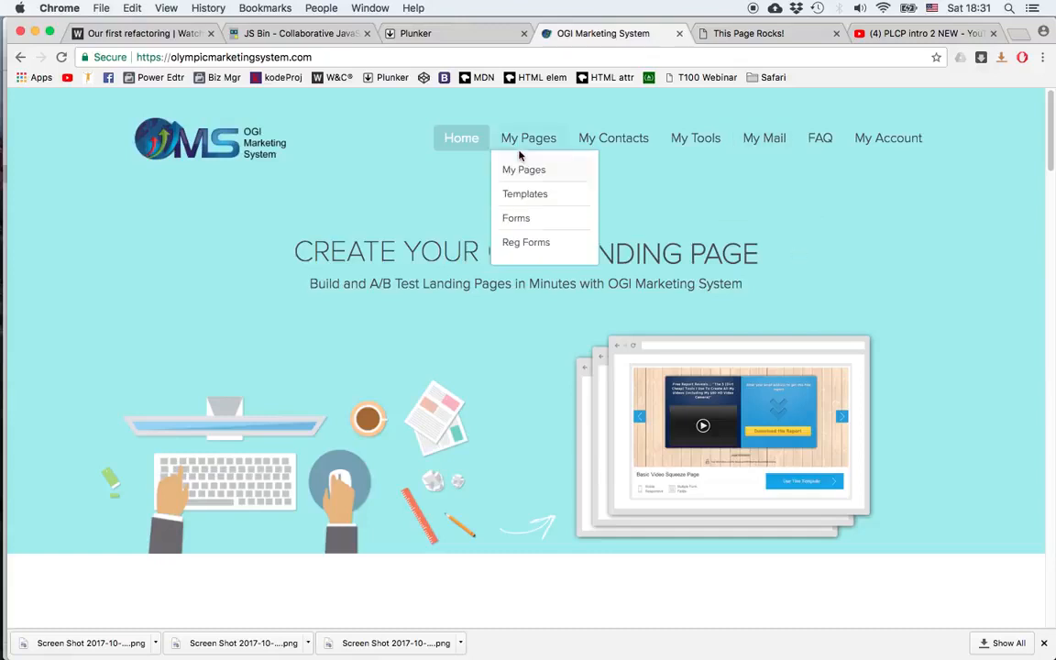
pyautogui.click(529, 199)
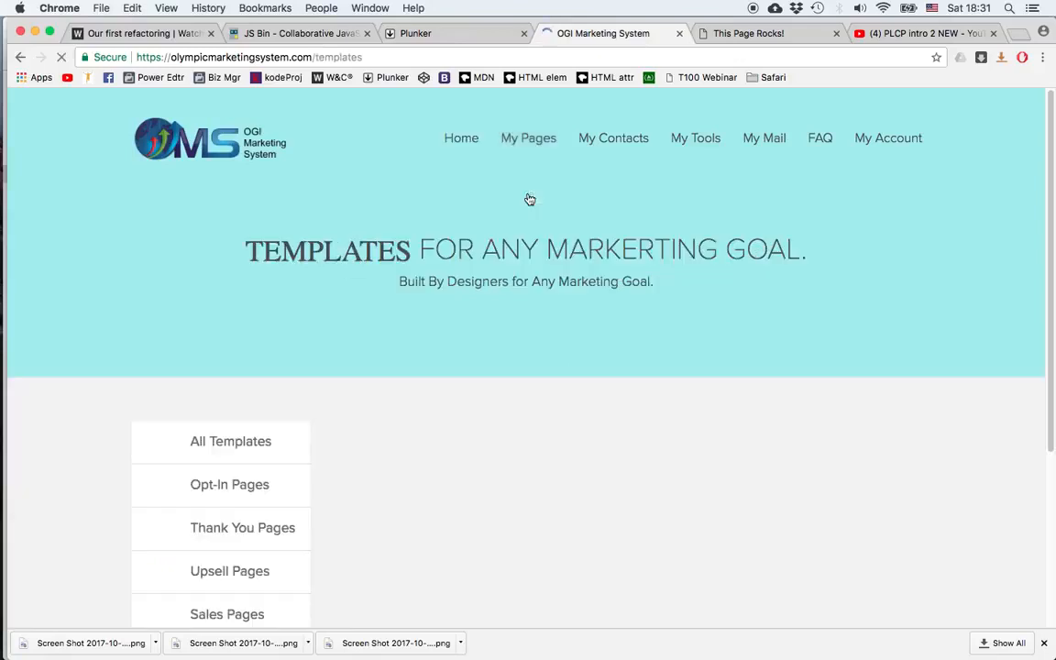
pyautogui.scroll(-3, 622, 308)
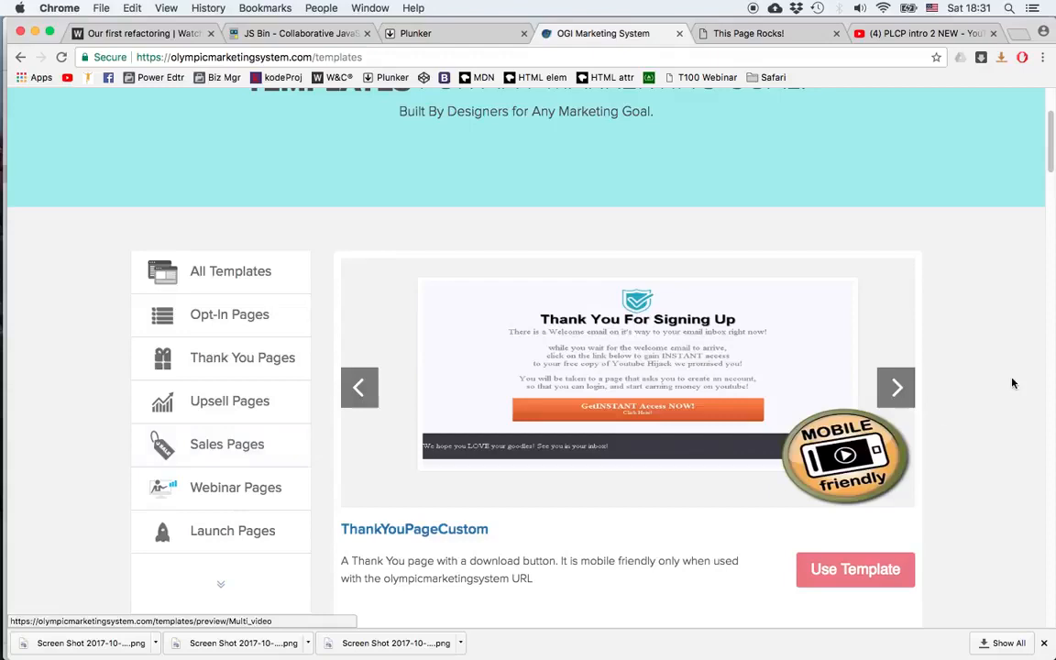
pyautogui.click(228, 318)
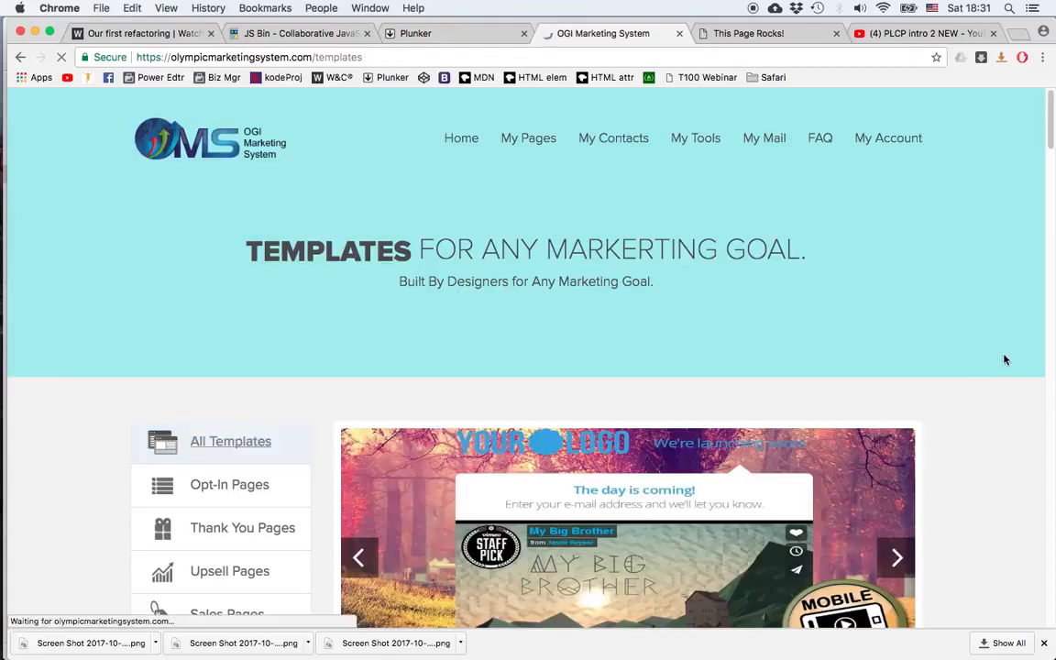
pyautogui.scroll(-10, 994, 357)
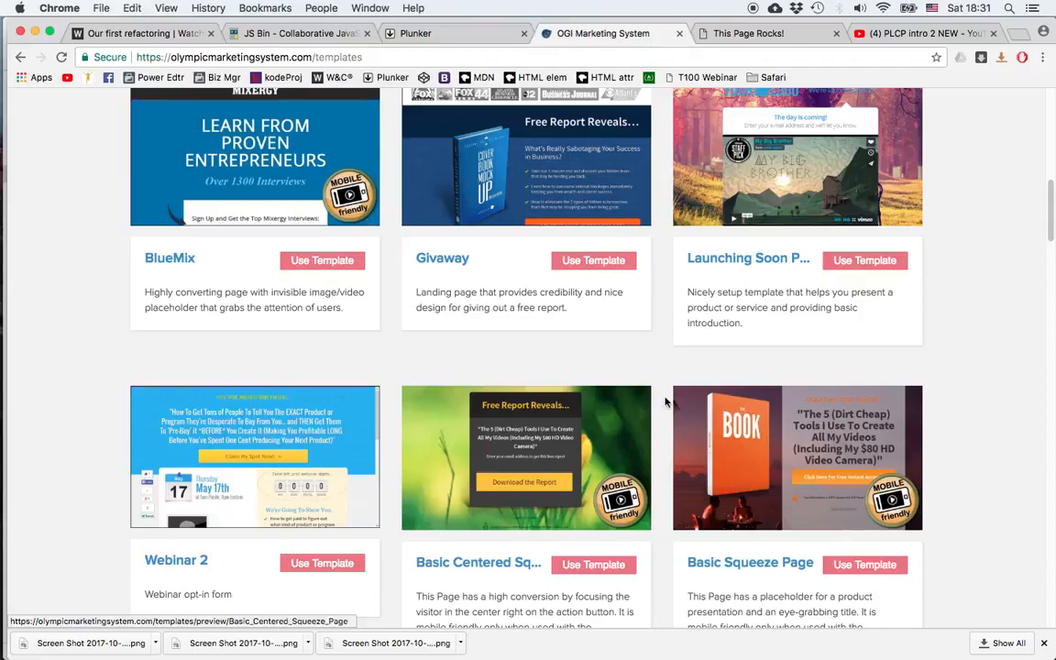
pyautogui.scroll(-3, 790, 422)
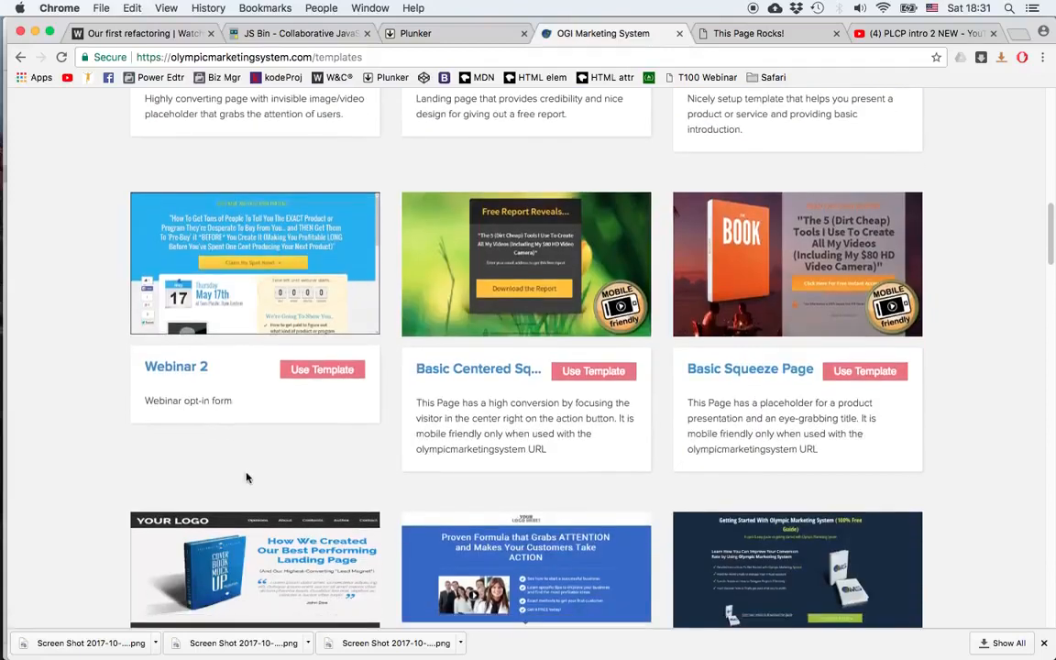
pyautogui.scroll(-1, 243, 473)
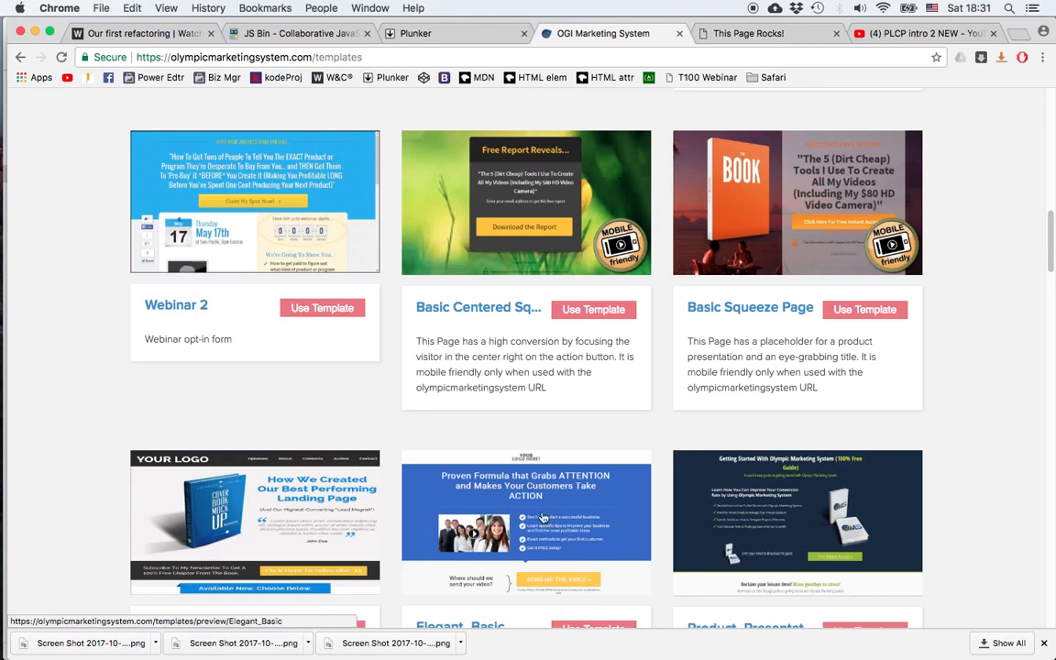
pyautogui.scroll(-20, 455, 544)
pyautogui.scroll(-10, 605, 474)
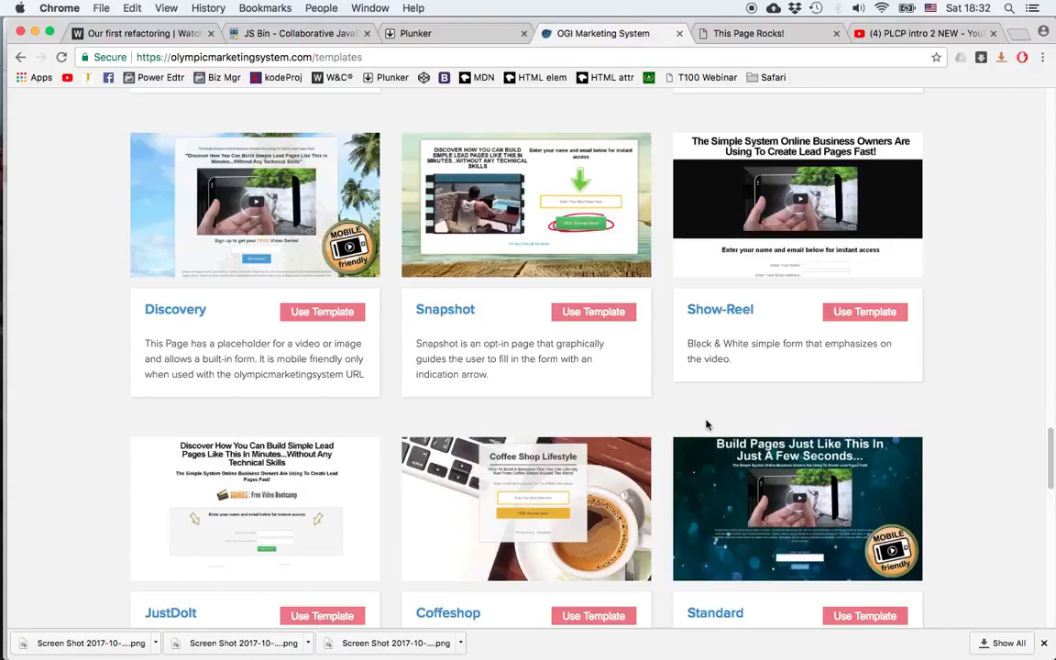
pyautogui.scroll(-5, 706, 424)
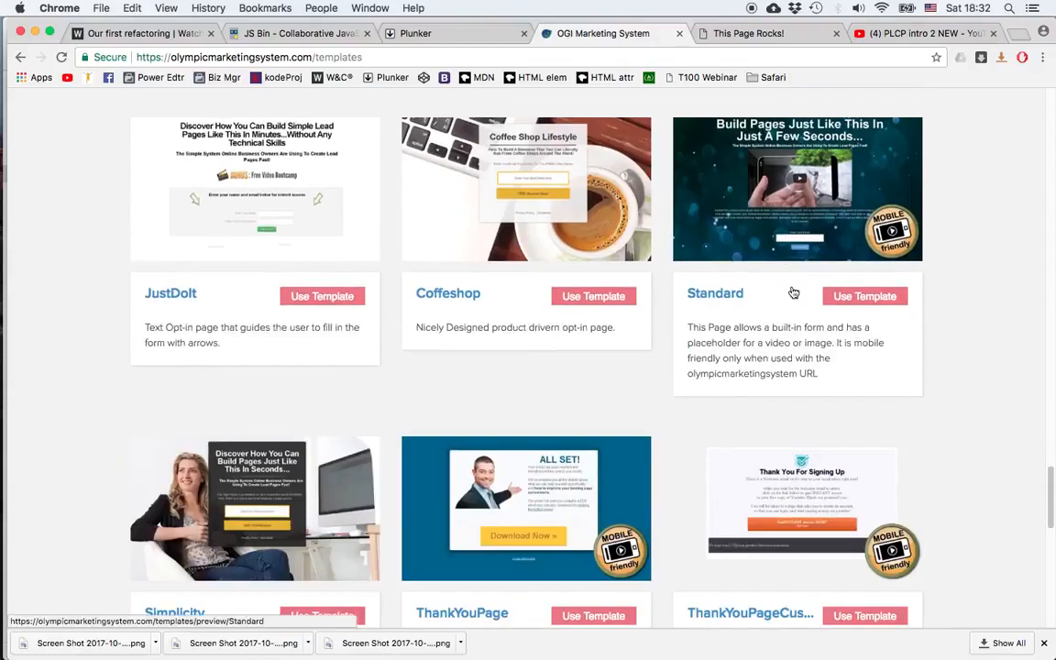
pyautogui.click(867, 299)
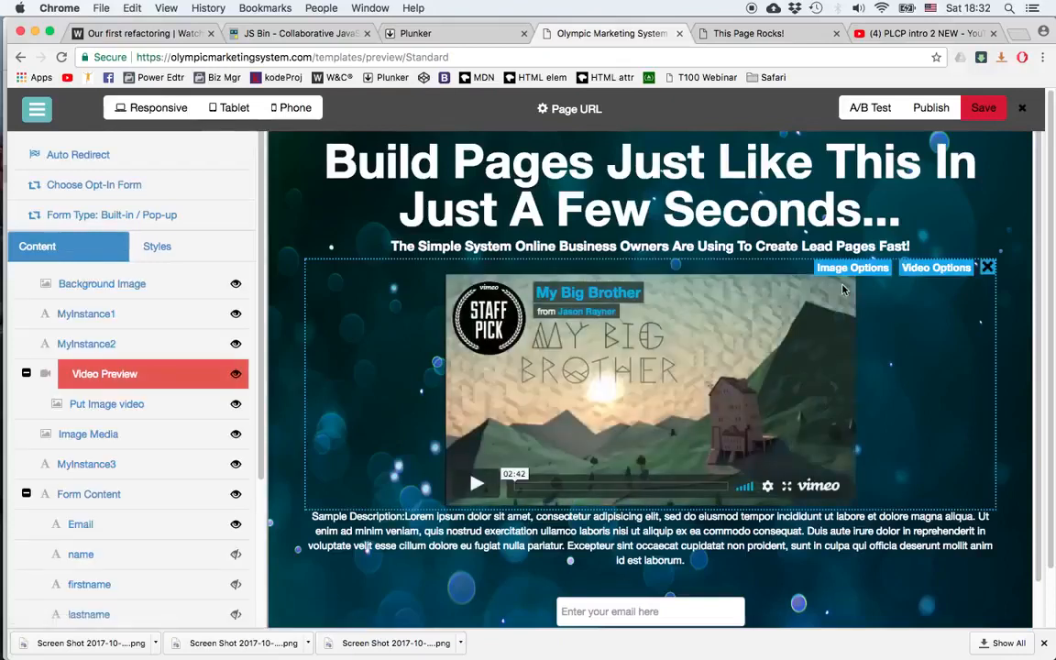
# Step: Save the page with the title Great Opportunity and the page URL myopportunity
pyautogui.click(984, 109)
pyautogui.click(426, 188)
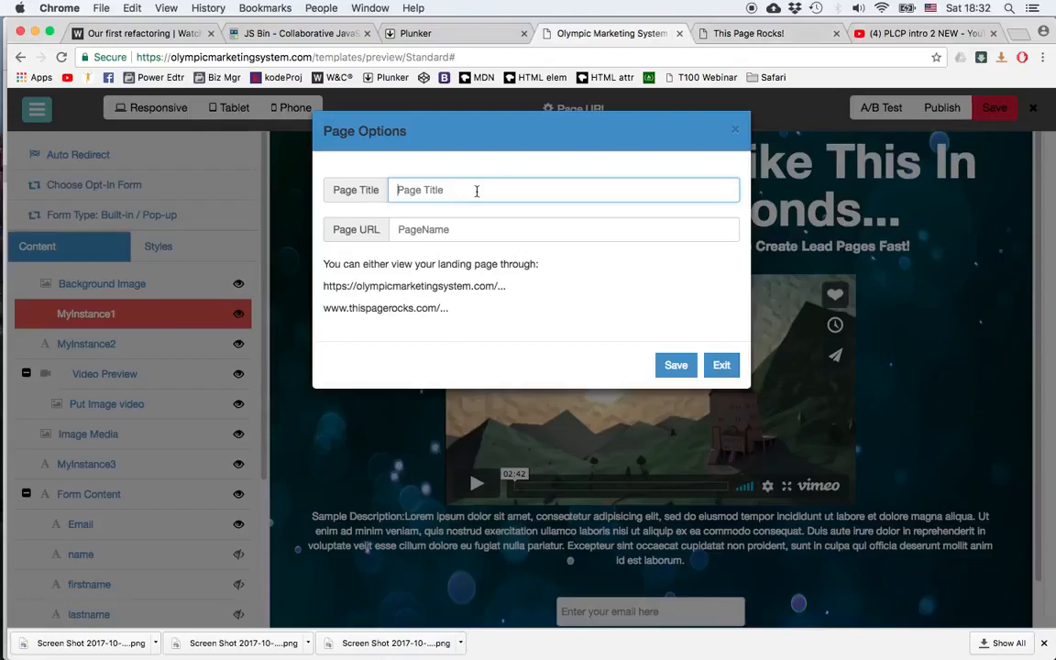
pyautogui.write('Great Oppotrtunity')
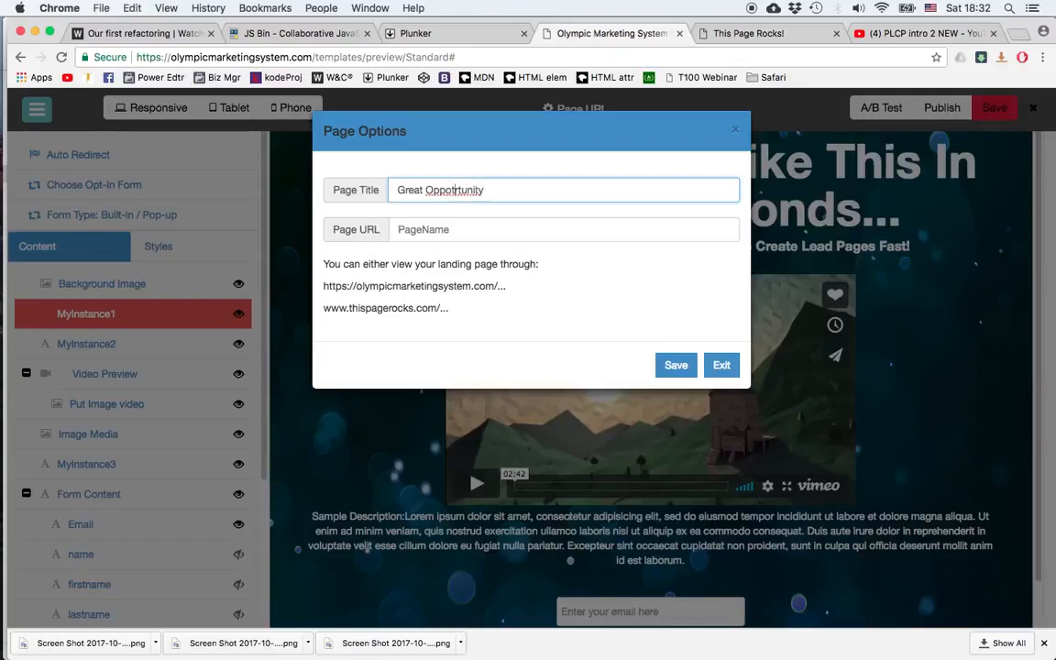
pyautogui.press('BackSpace')
pyautogui.write('r')
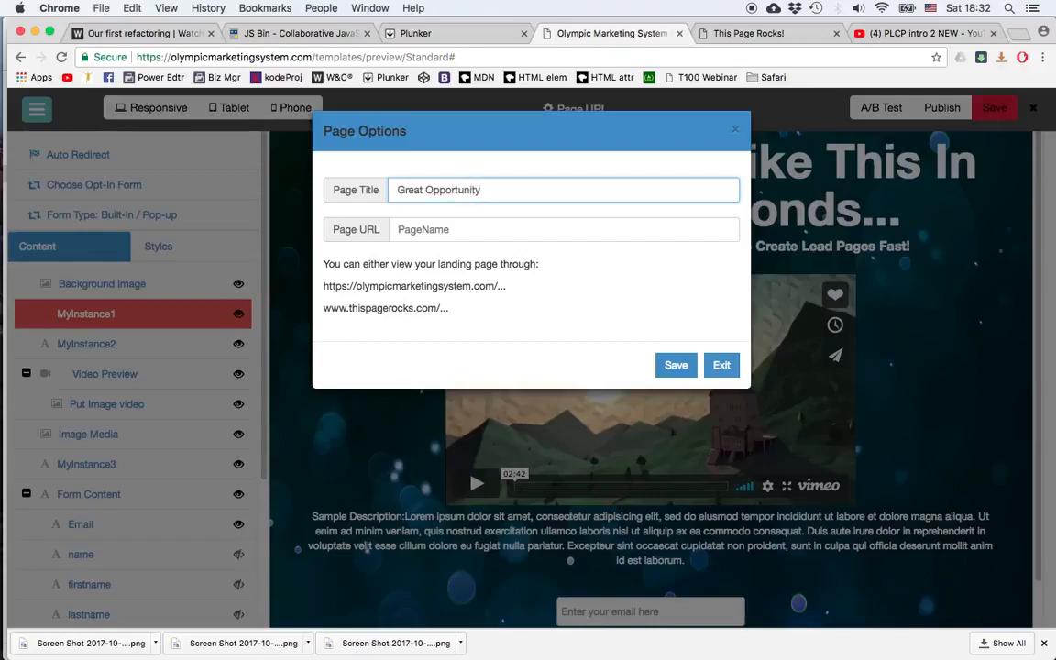
pyautogui.click(446, 232)
pyautogui.write('myopportunity')
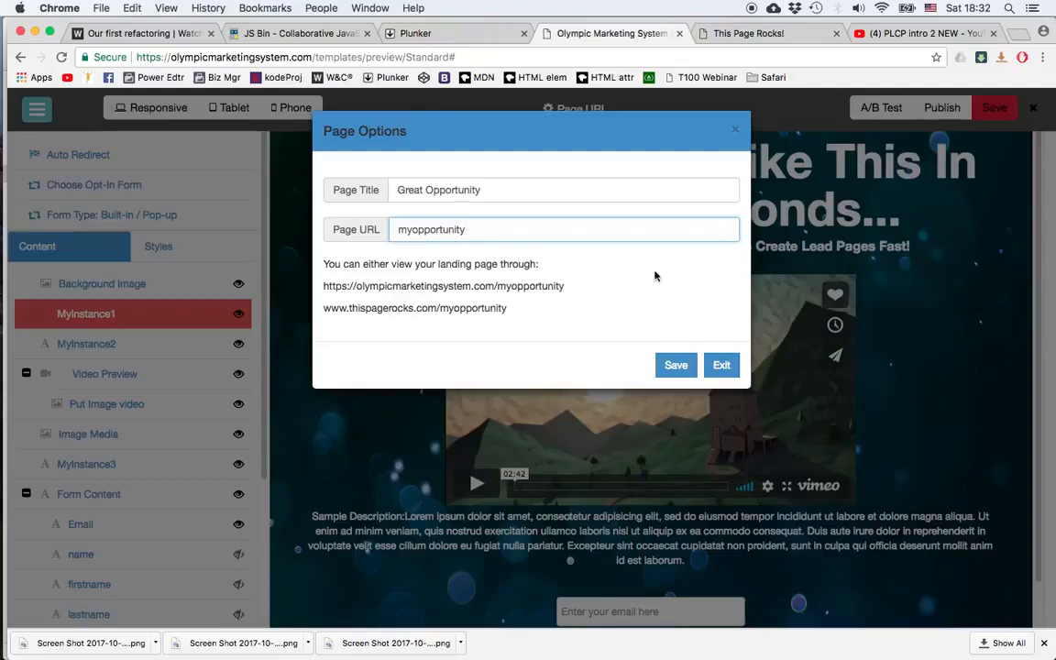
pyautogui.click(674, 364)
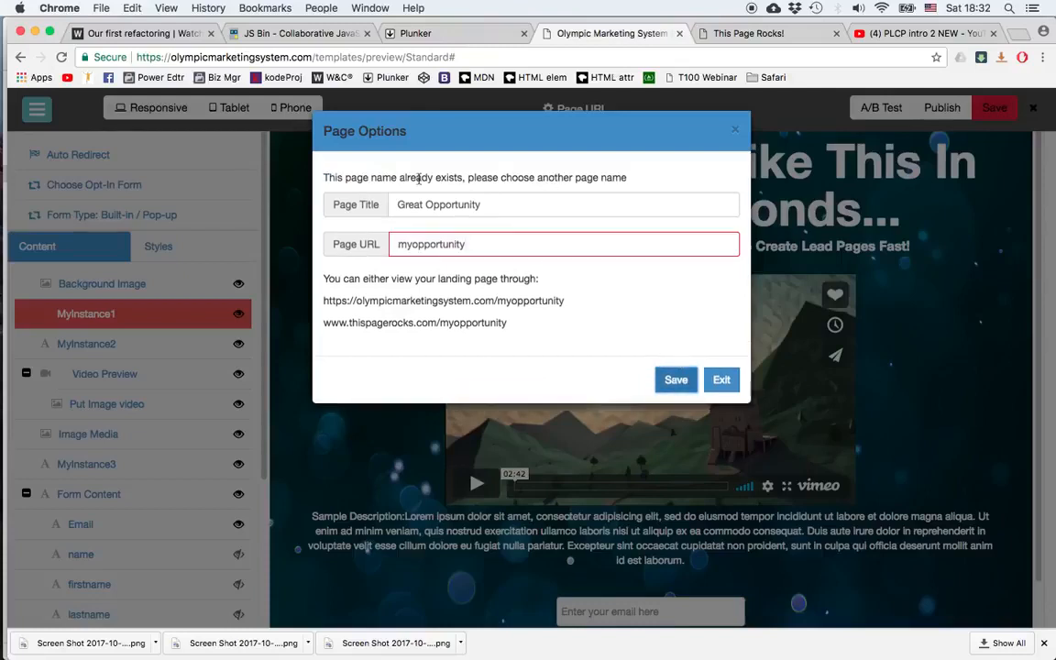
# Step: Change the page URL to tmopportunity and save the page options again
pyautogui.click(414, 246)
pyautogui.press('BackSpace')
pyautogui.press('Left')
pyautogui.write('t')
pyautogui.click(678, 387)
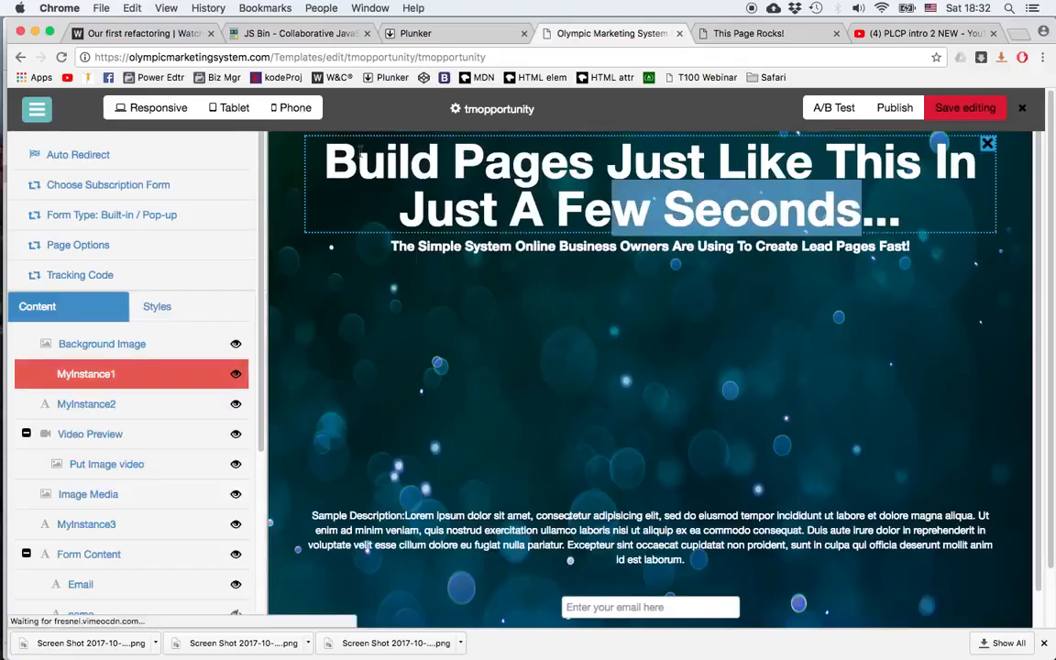
# Step: Select the whole main headline text and apply a blue text color
pyautogui.moveTo(360, 151); pyautogui.dragTo(304, 151)
pyautogui.click(305, 218)
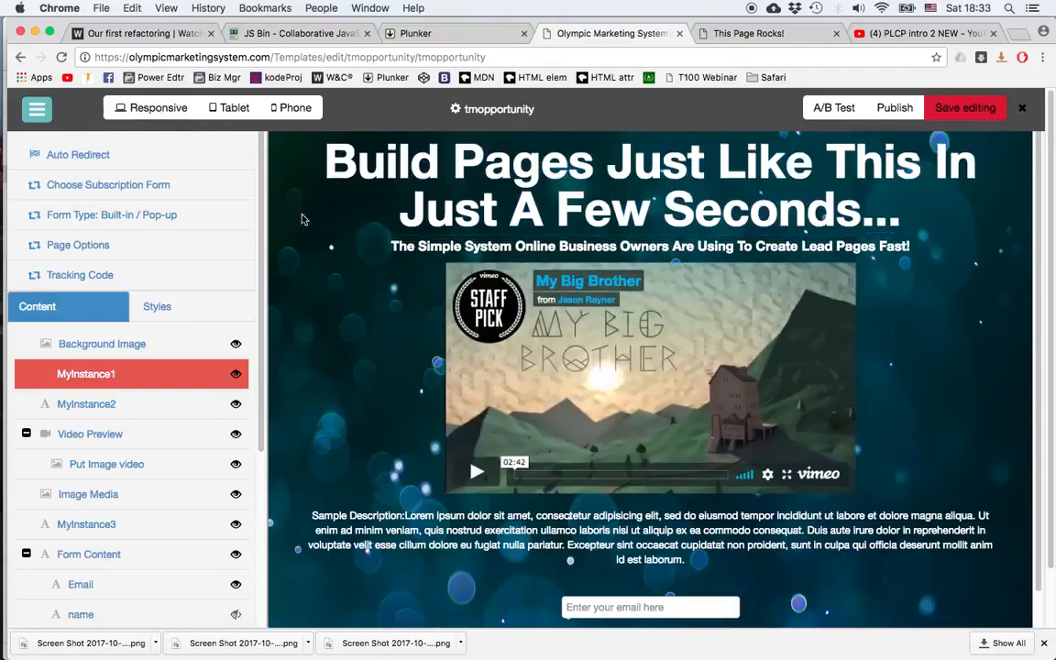
pyautogui.click(346, 171)
pyautogui.moveTo(327, 170); pyautogui.dragTo(868, 222)
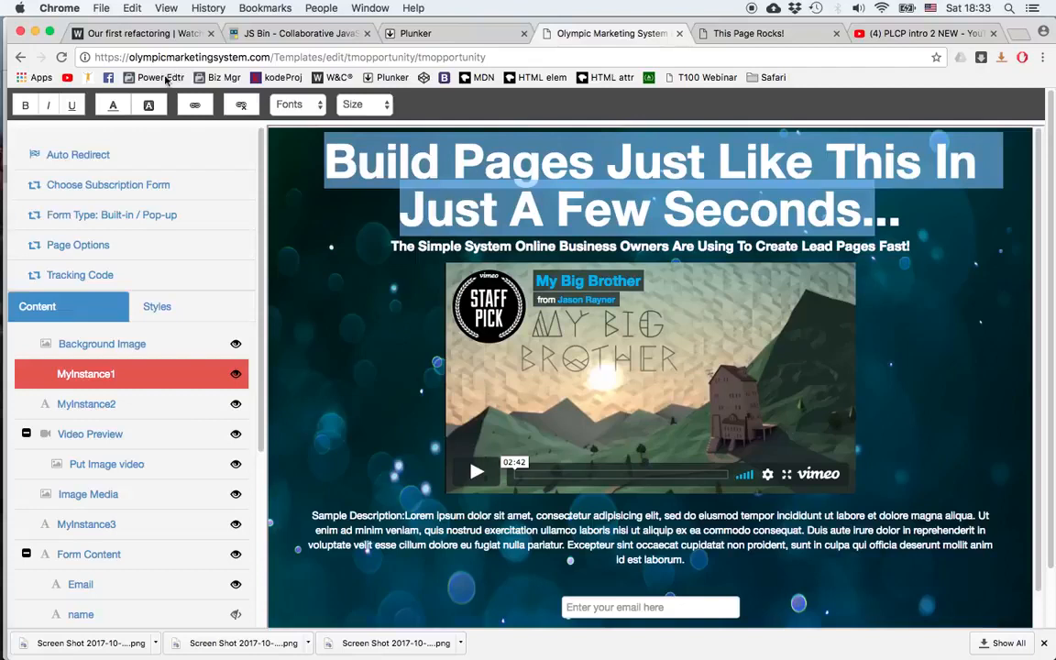
pyautogui.click(113, 104)
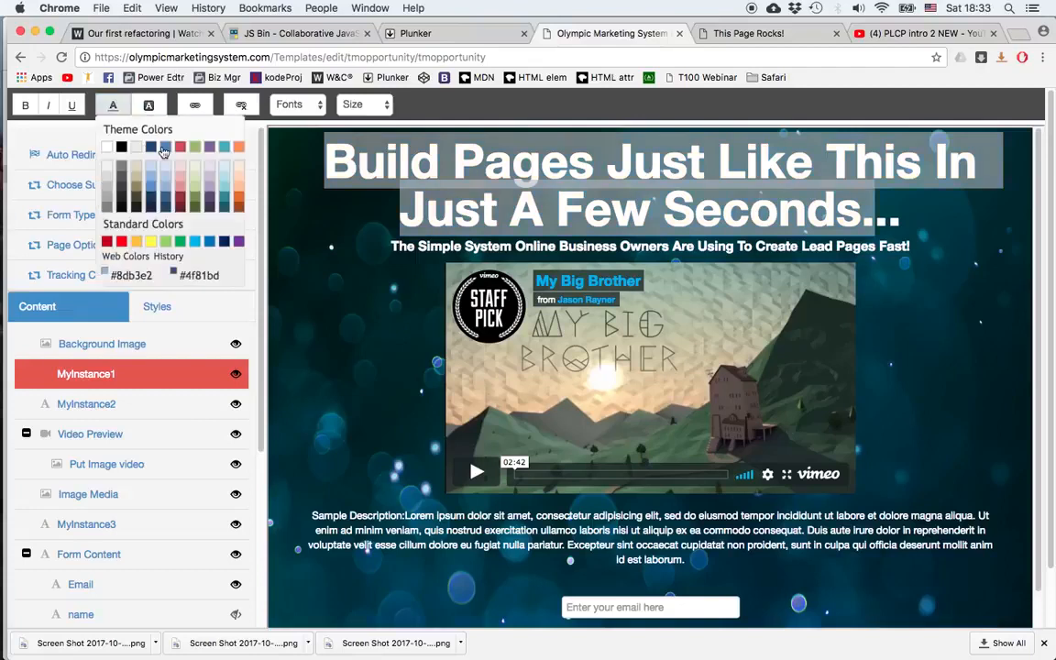
pyautogui.click(146, 149)
# Step: Give the headline a yellow background highlight and set its font to Arial
pyautogui.click(150, 106)
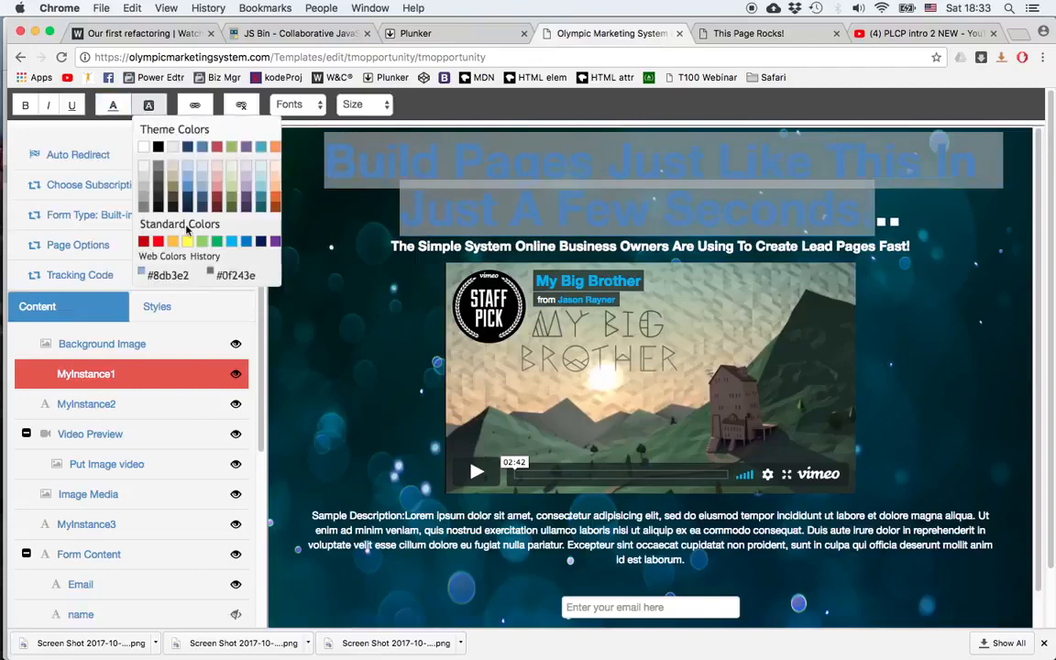
pyautogui.click(200, 242)
pyautogui.click(298, 105)
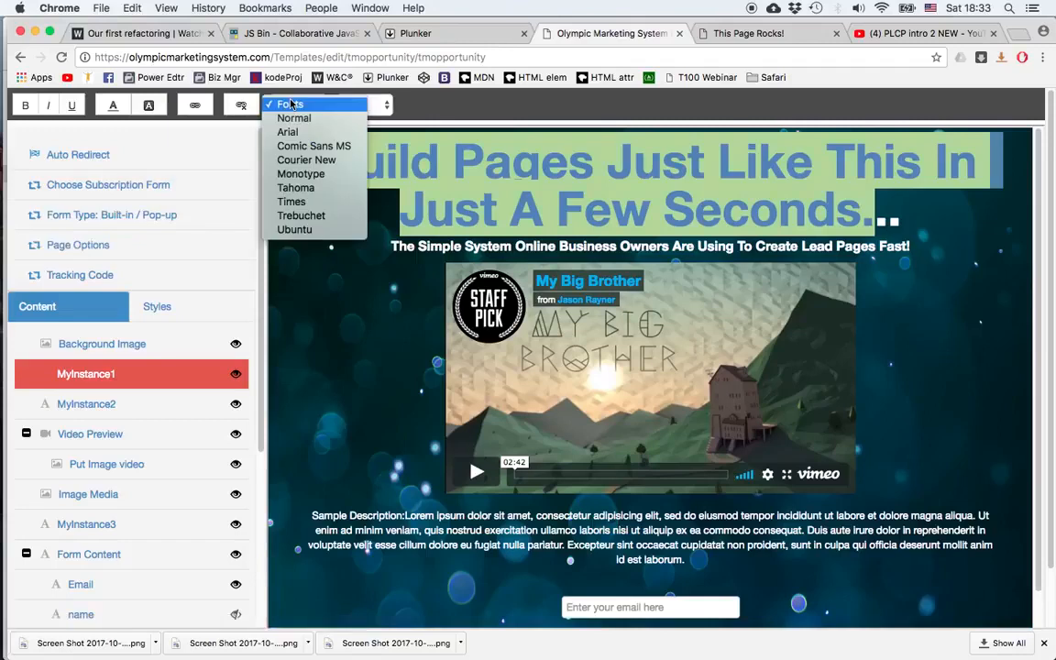
pyautogui.click(301, 133)
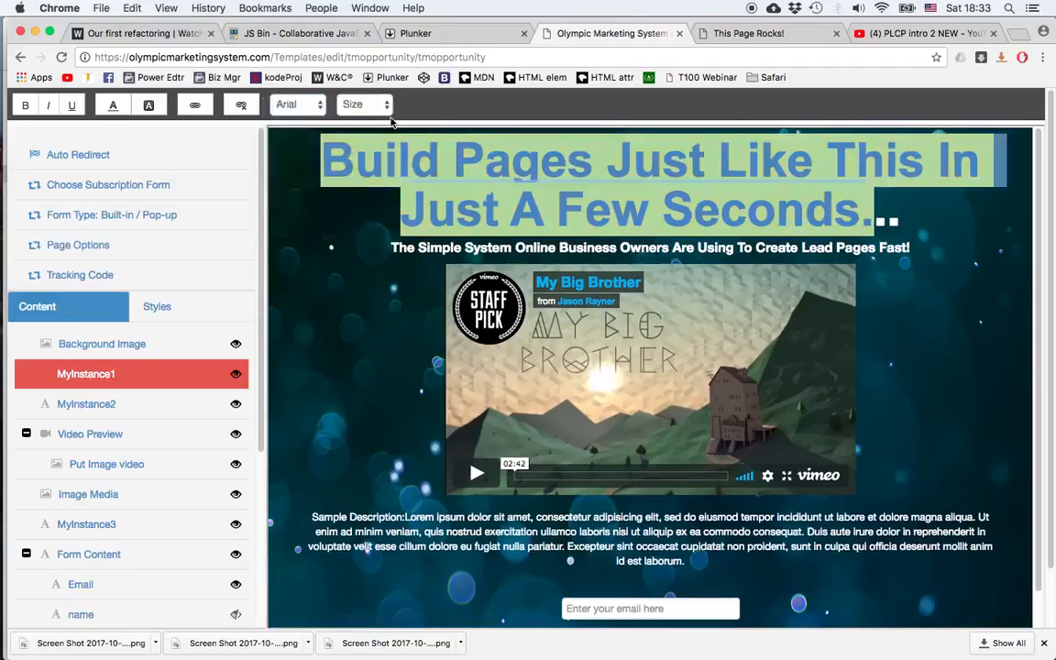
# Step: Set the headline's font size to 24
pyautogui.click(356, 104)
pyautogui.click(354, 189)
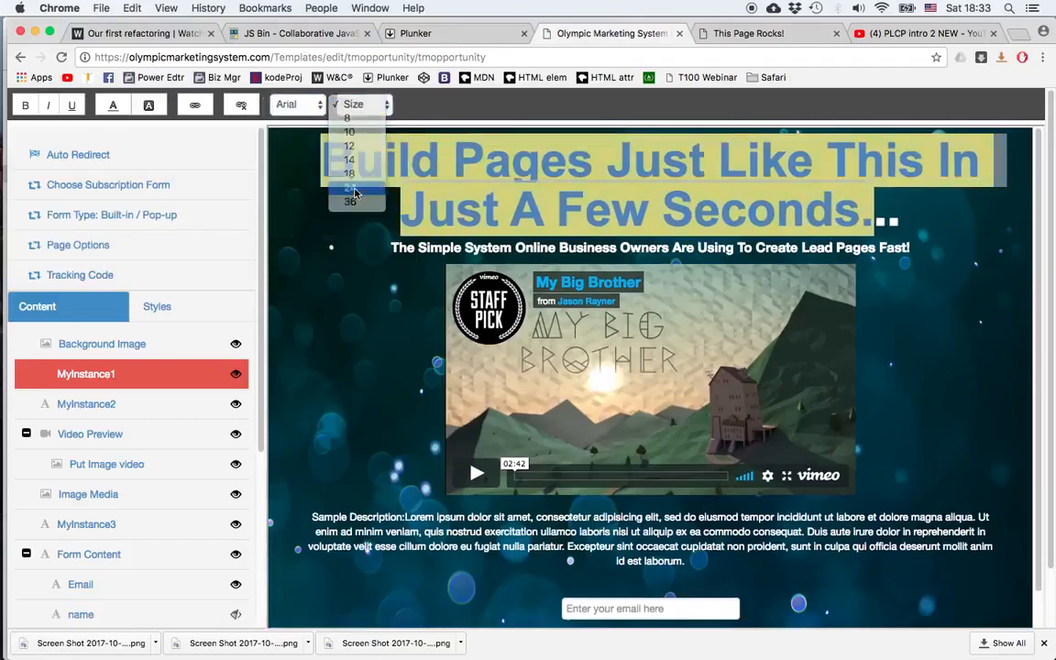
pyautogui.click(322, 262)
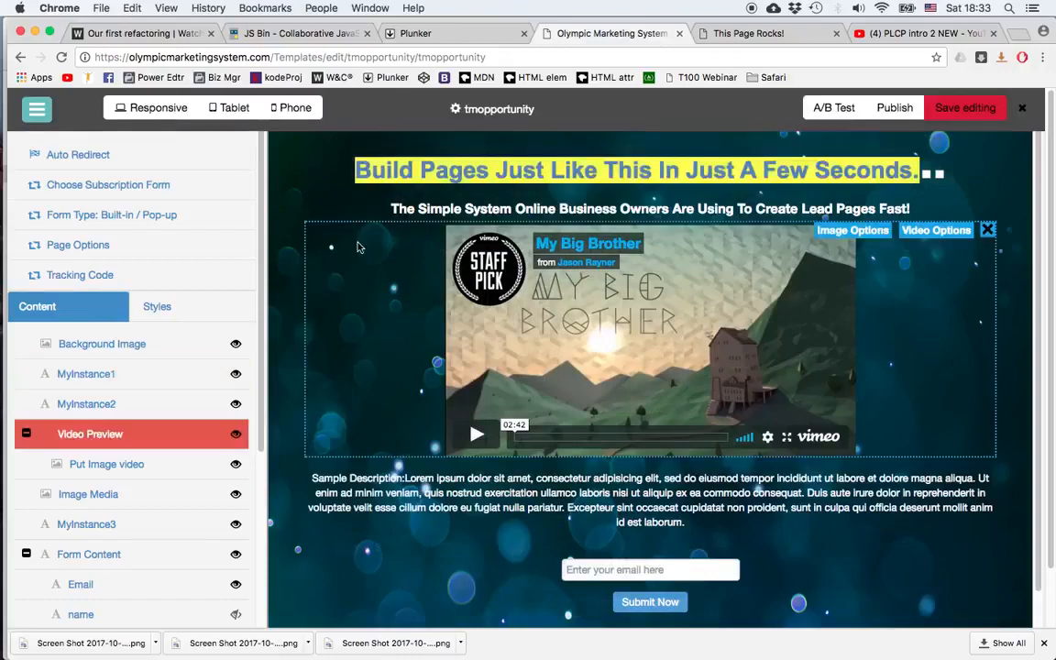
# Step: Select the word Pages in the headline and insert a link on it
pyautogui.doubleClick(451, 174)
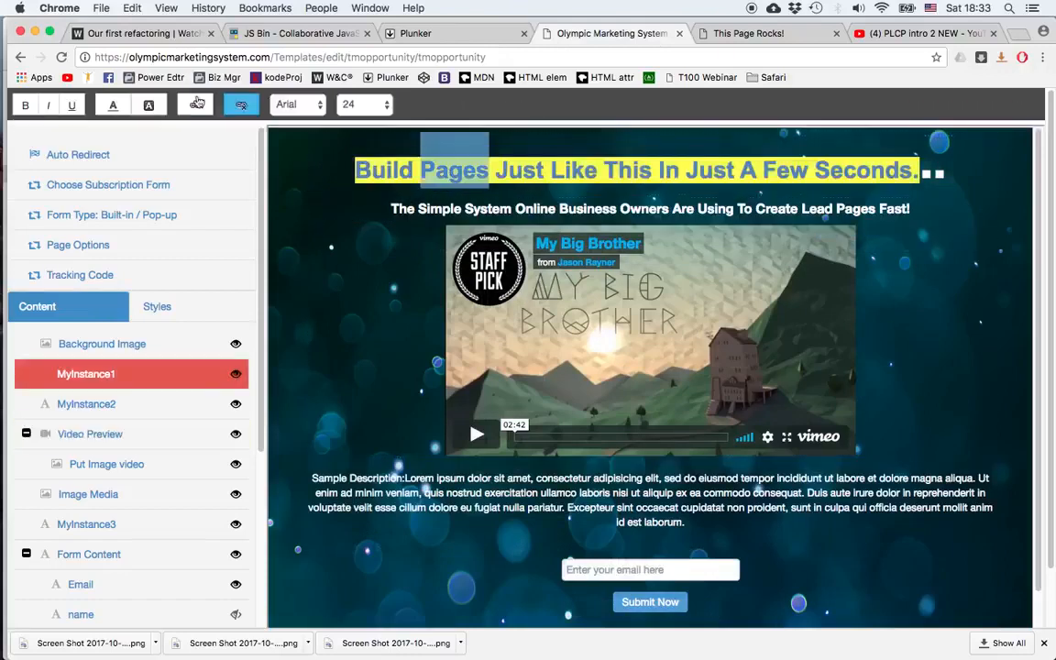
pyautogui.click(194, 106)
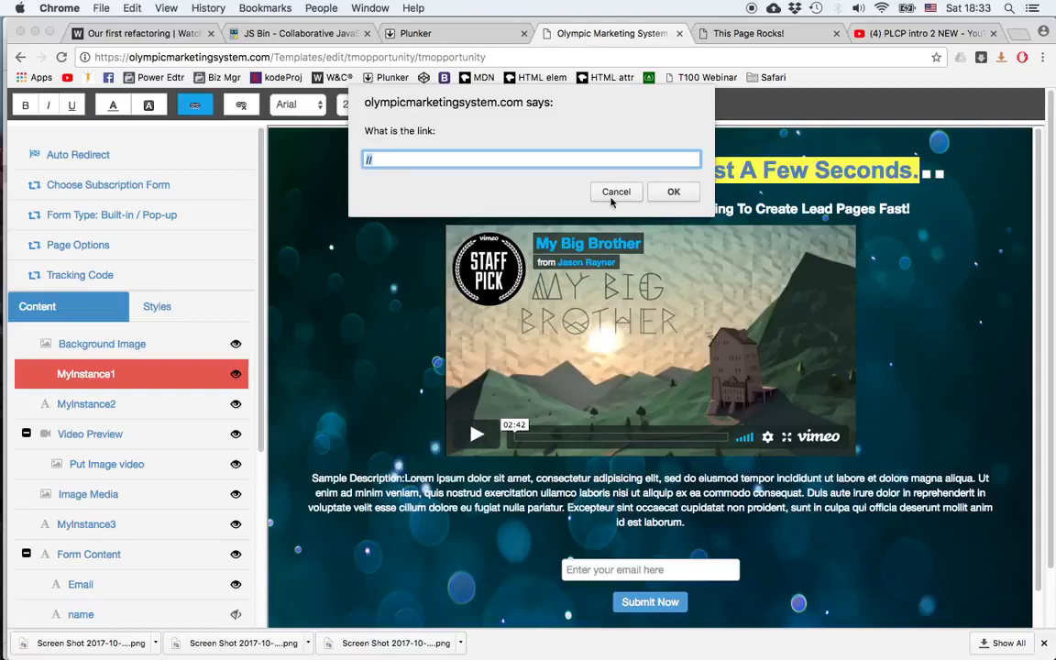
pyautogui.click(673, 192)
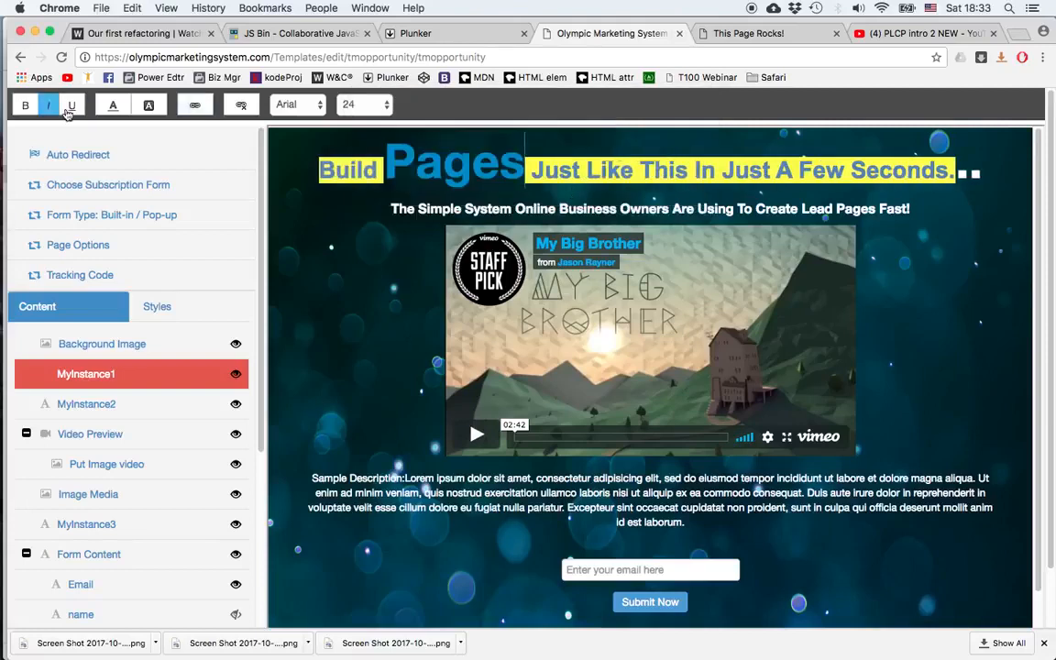
# Step: Hide the subheadline element below the main headline
pyautogui.click(551, 294)
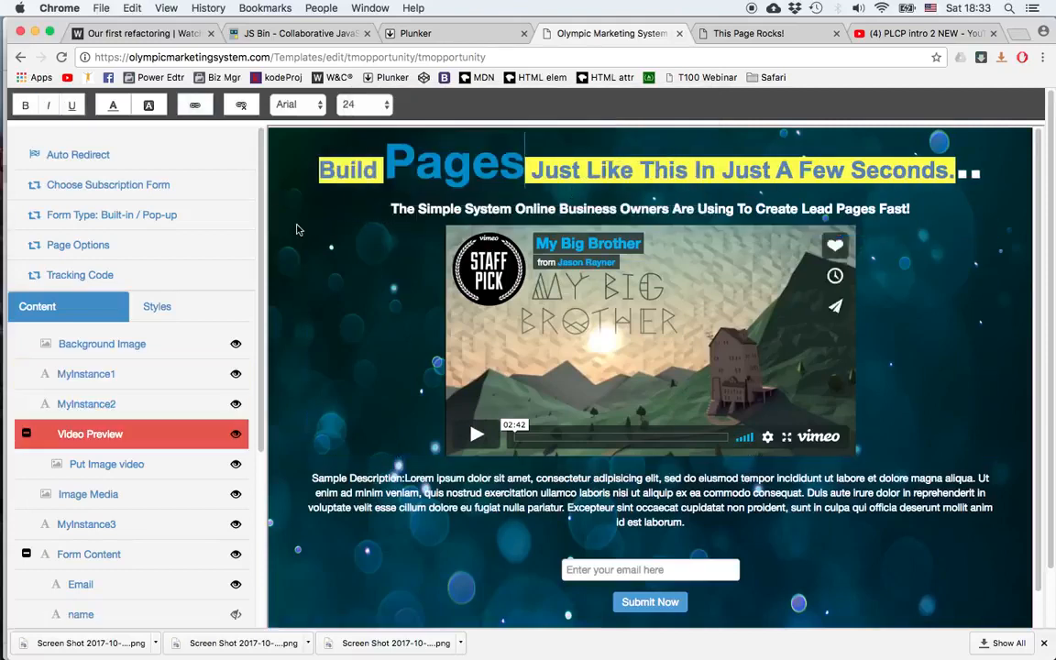
pyautogui.click(584, 206)
pyautogui.click(613, 175)
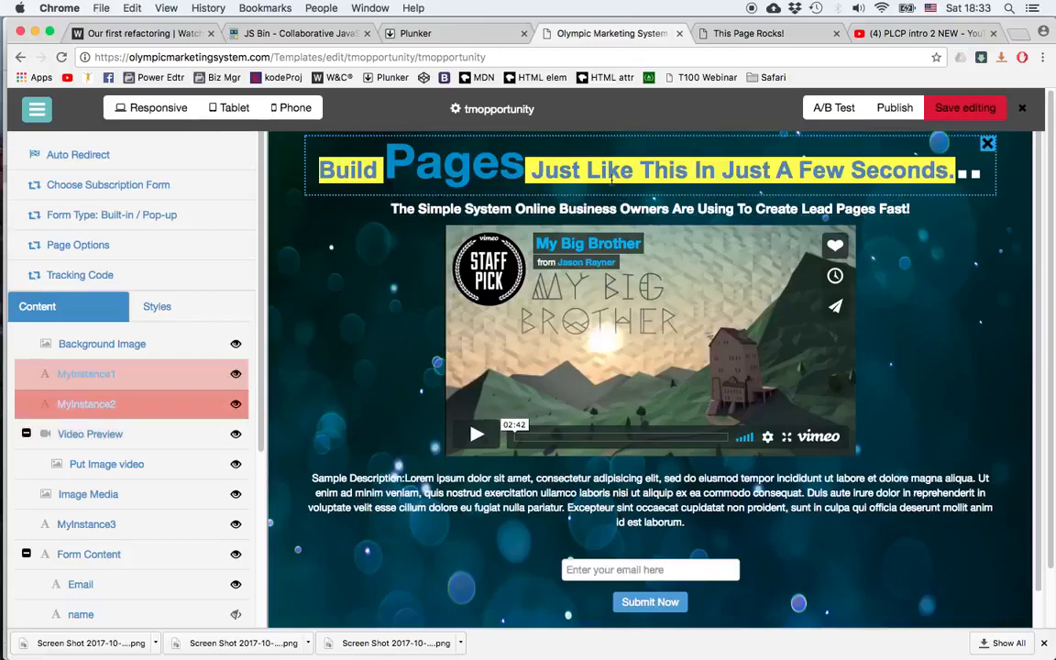
pyautogui.click(642, 380)
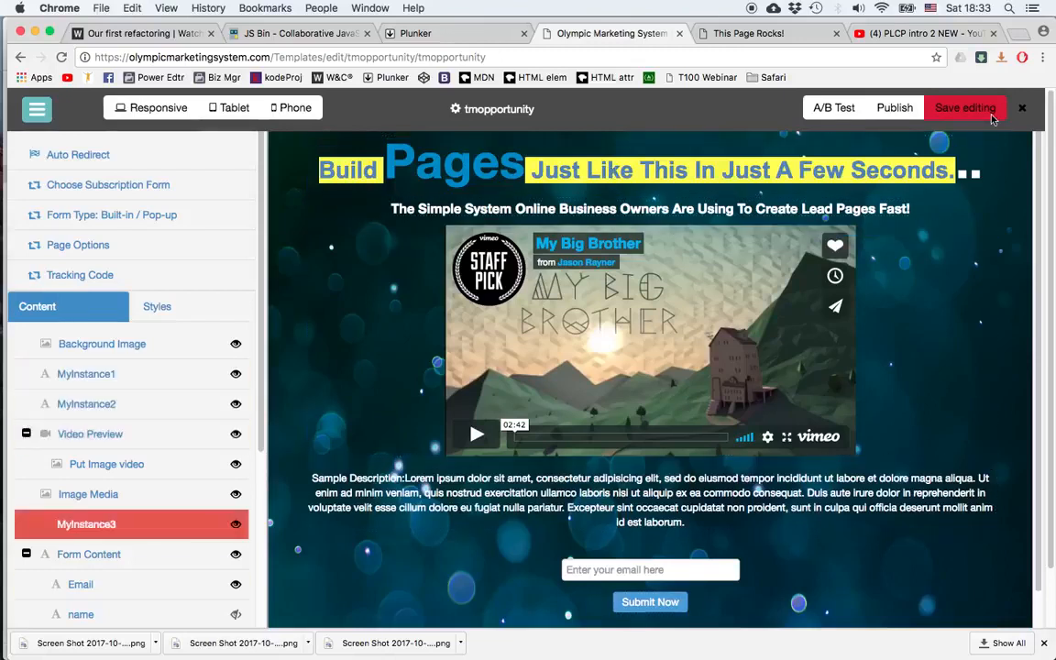
pyautogui.click(954, 191)
pyautogui.click(989, 211)
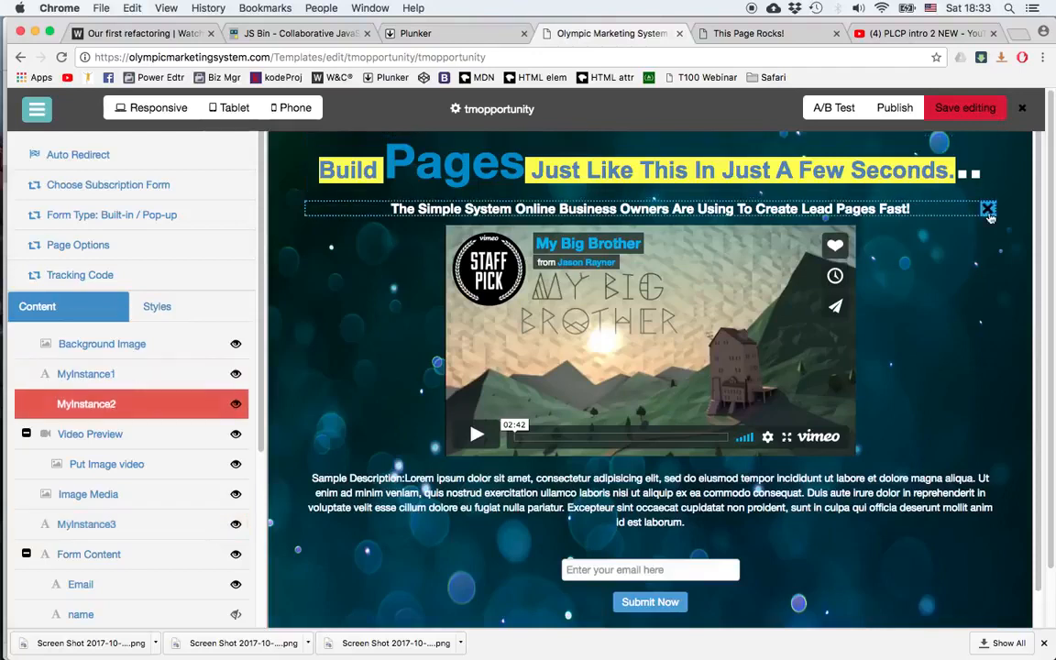
pyautogui.click(989, 210)
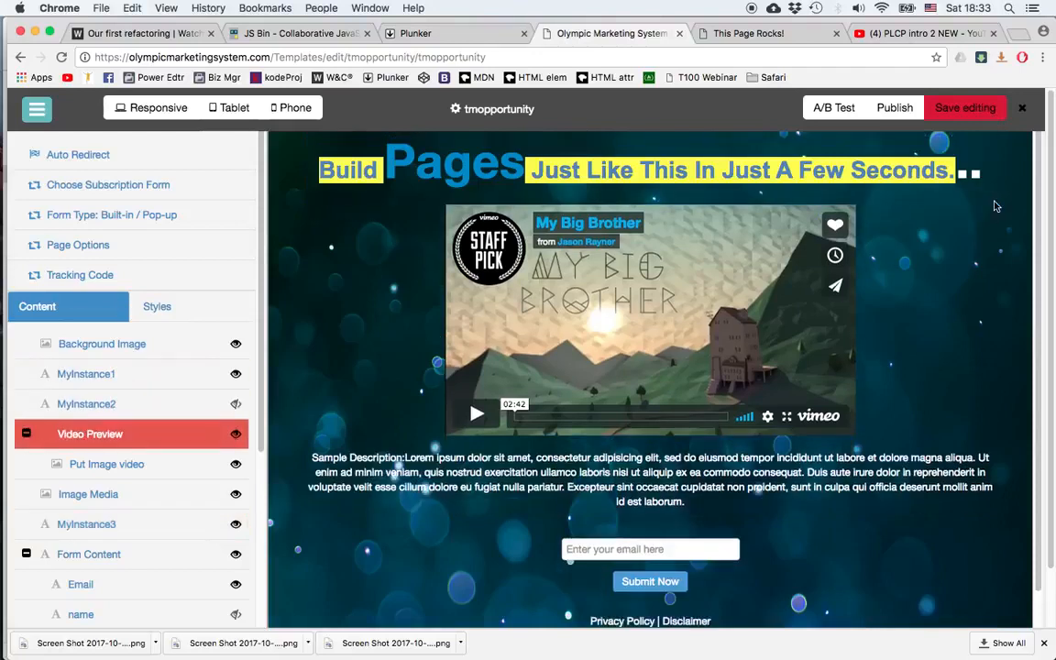
# Step: Make the subheadline element visible again from the content list
pyautogui.click(84, 374)
pyautogui.click(81, 404)
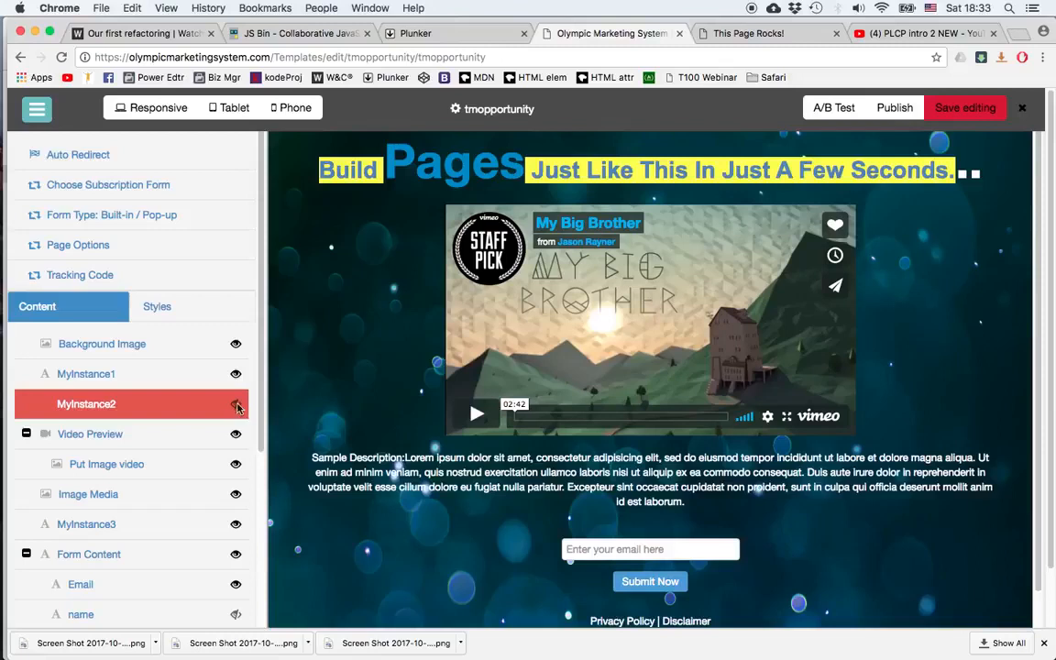
pyautogui.click(236, 405)
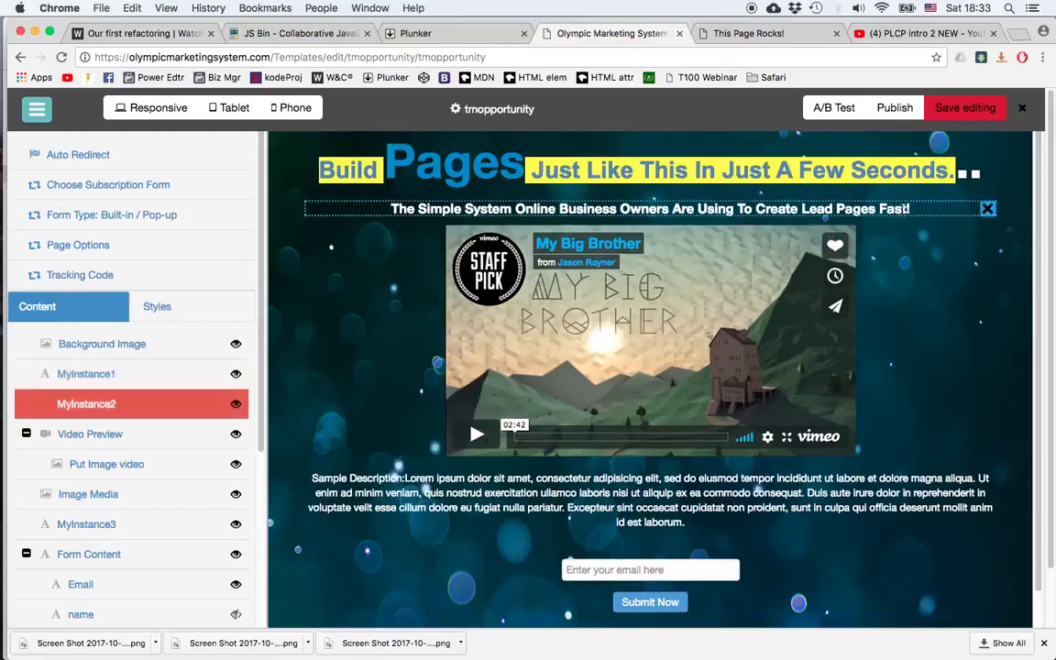
# Step: Open the Video Options dialog for the video preview element
pyautogui.click(870, 359)
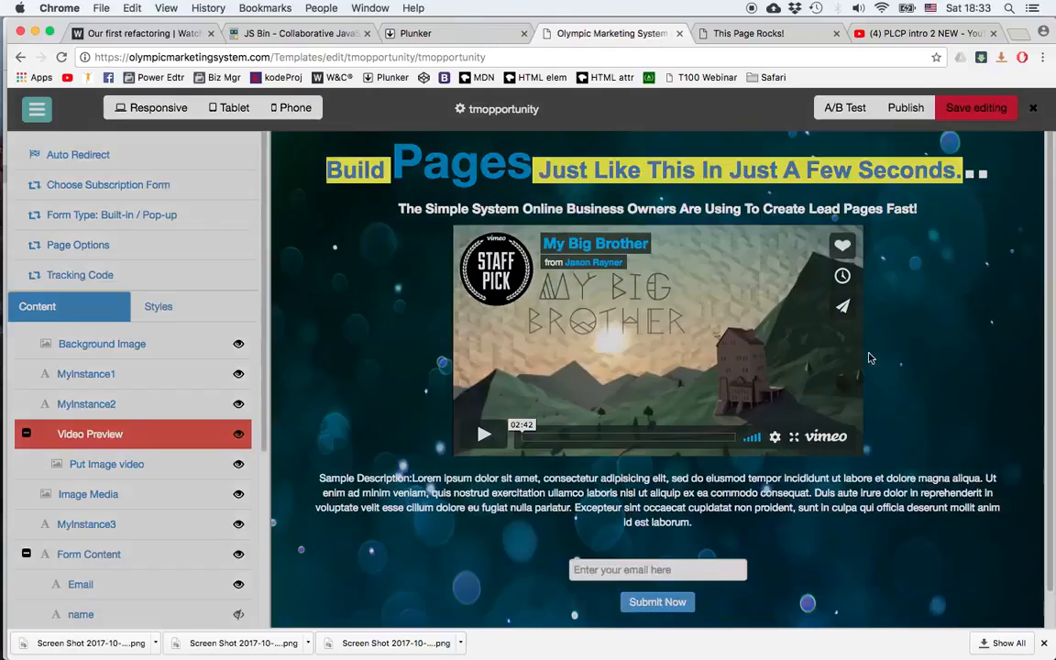
pyautogui.click(936, 235)
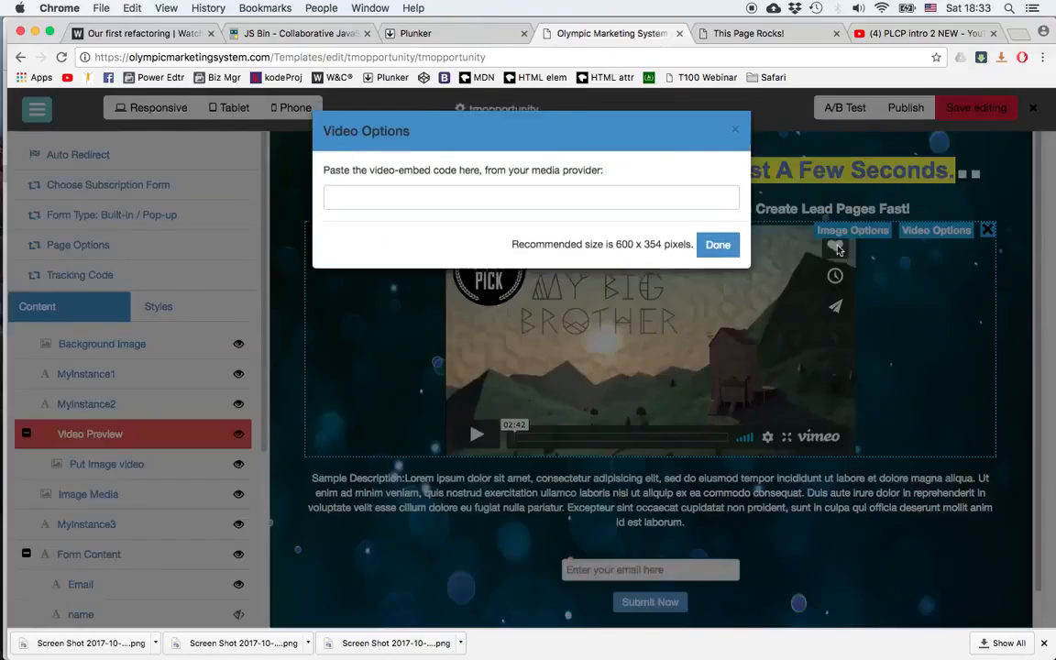
# Step: Switch to the YouTube tab and open the share embed code for the PLCP intro 2 NEW video
pyautogui.click(922, 33)
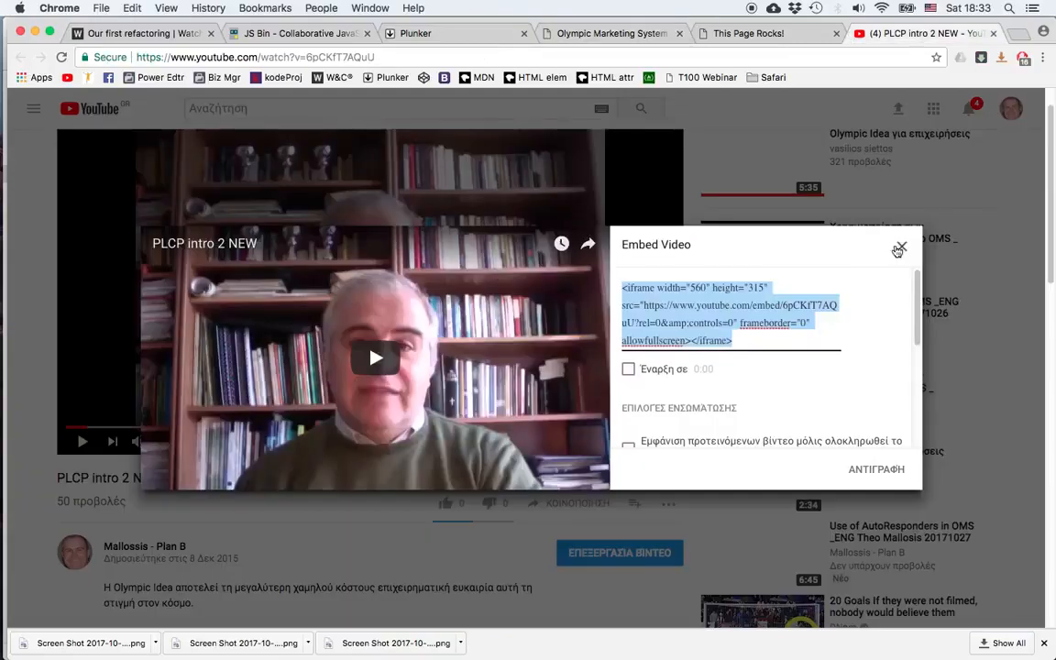
pyautogui.click(900, 248)
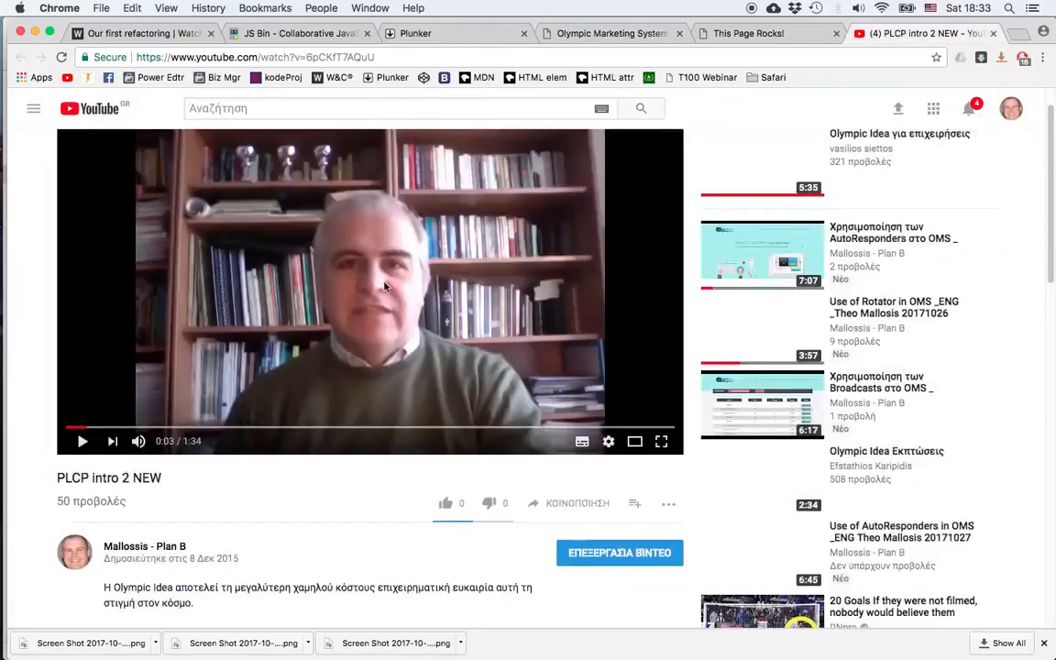
pyautogui.click(583, 508)
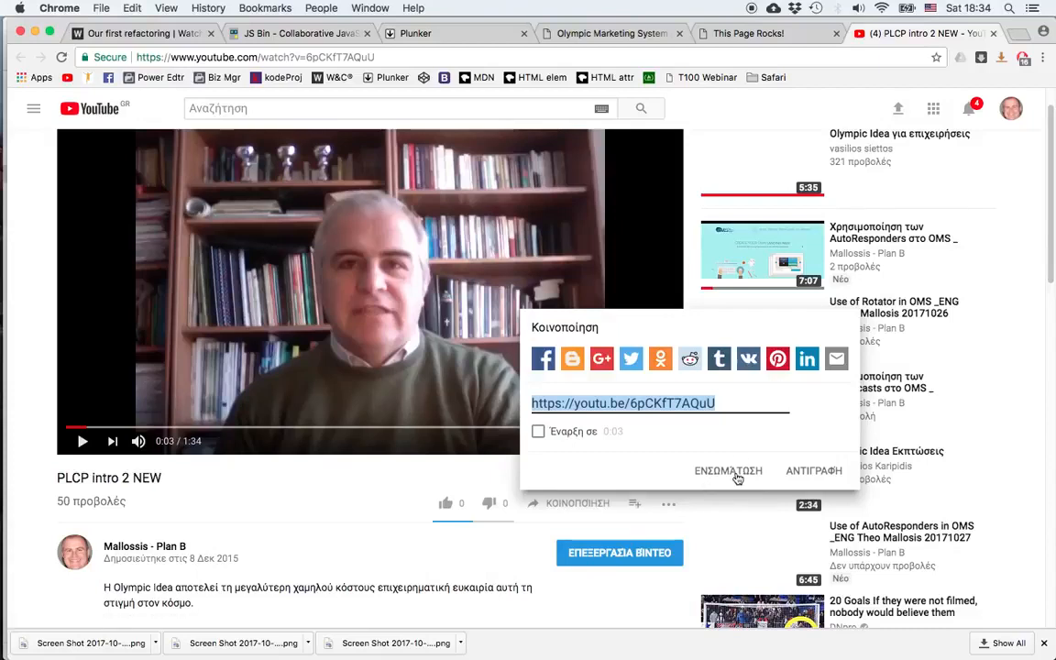
pyautogui.click(738, 472)
# Step: Copy the full iframe embed code from YouTube's embed dialog
pyautogui.scroll(-5, 680, 431)
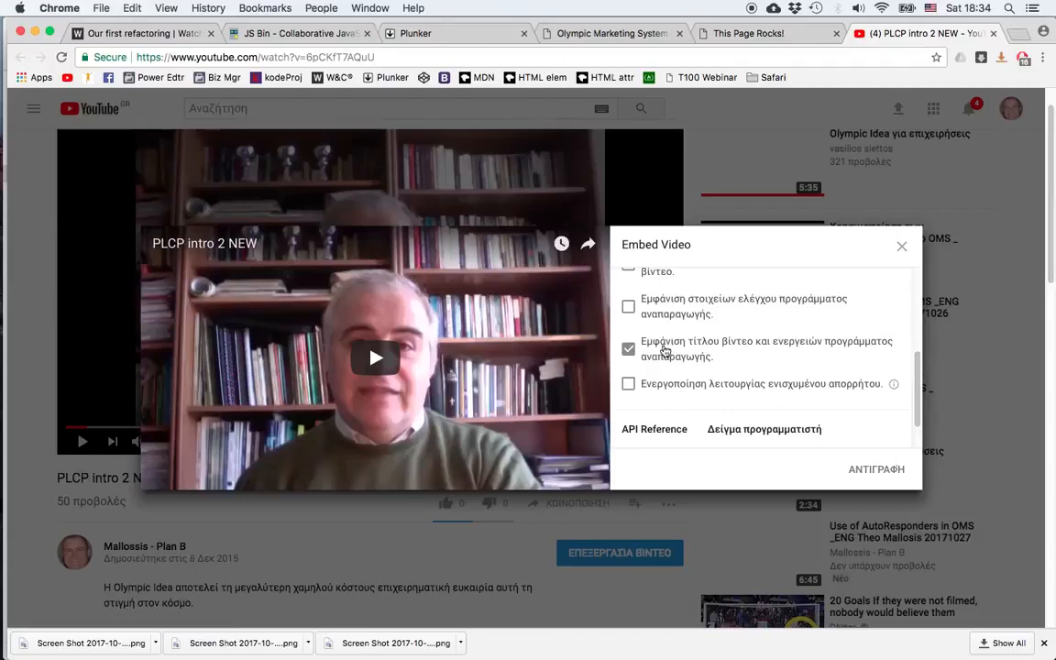
pyautogui.scroll(5, 665, 351)
pyautogui.scroll(-5, 641, 390)
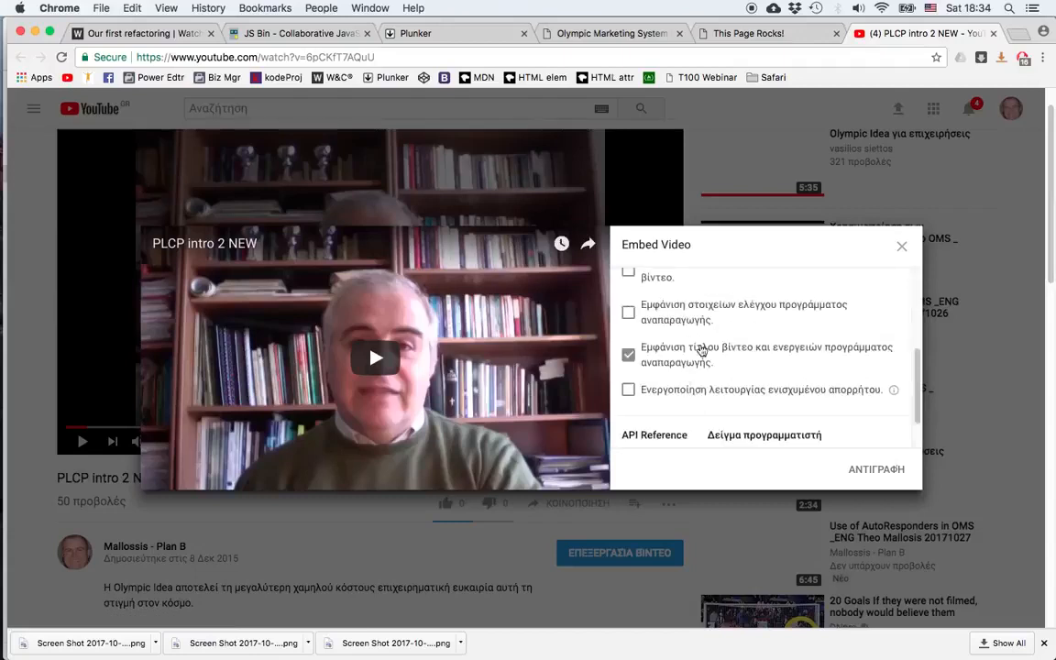
pyautogui.scroll(1, 740, 372)
pyautogui.scroll(1, 740, 372)
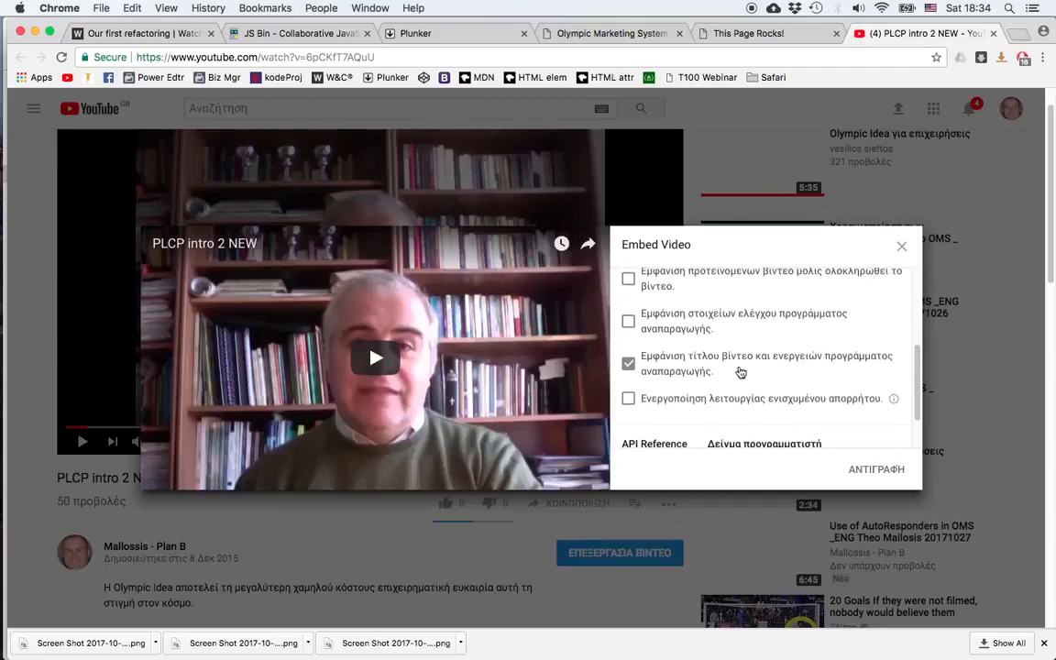
pyautogui.scroll(2, 739, 363)
pyautogui.scroll(5, 741, 339)
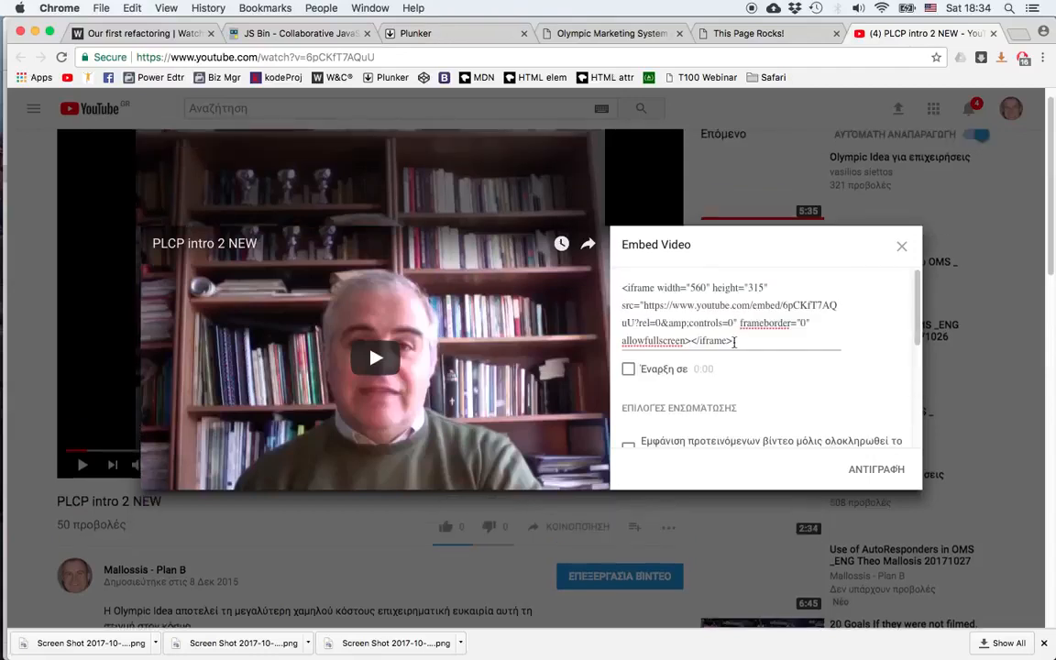
pyautogui.moveTo(735, 341); pyautogui.dragTo(618, 288)
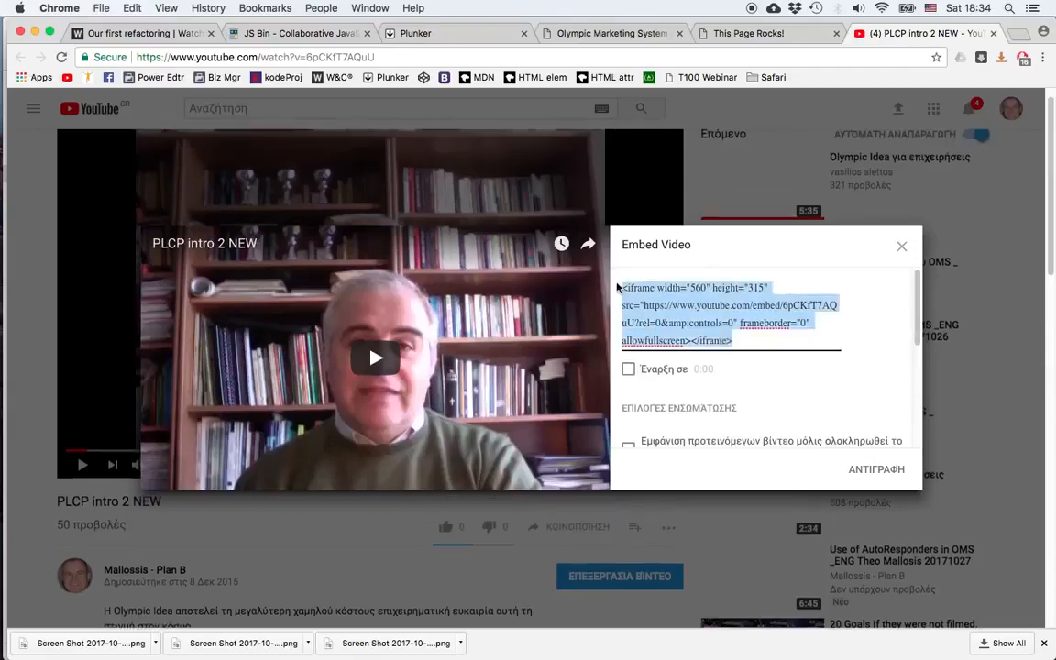
pyautogui.press('super+c')
# Step: Paste the YouTube embed code into the page editor's Video Options field and apply it
pyautogui.click(590, 35)
pyautogui.click(501, 197)
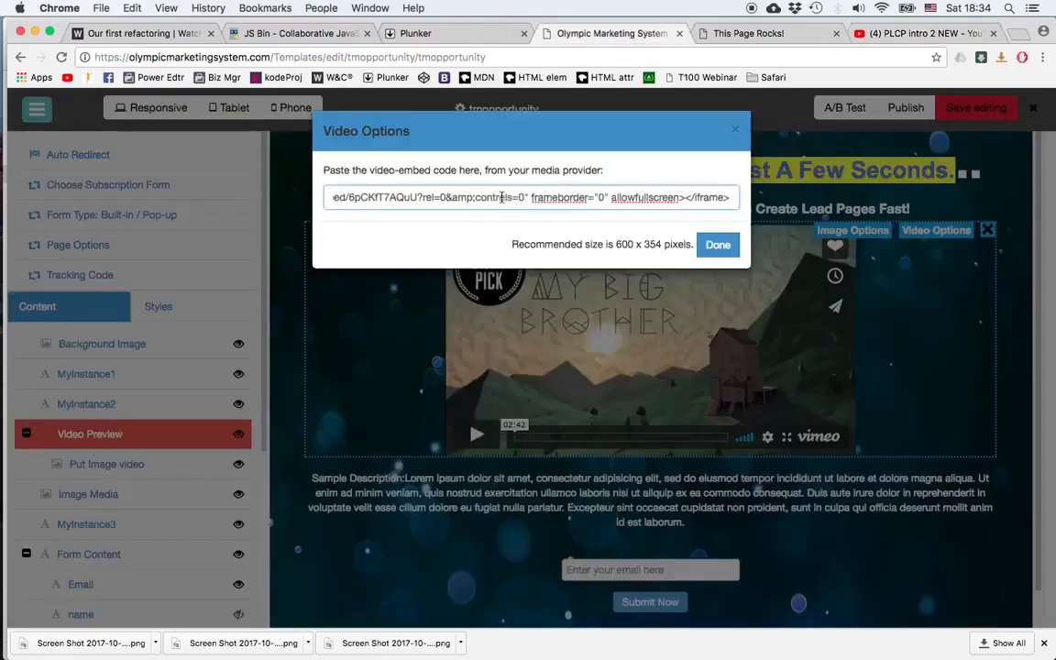
pyautogui.click(718, 246)
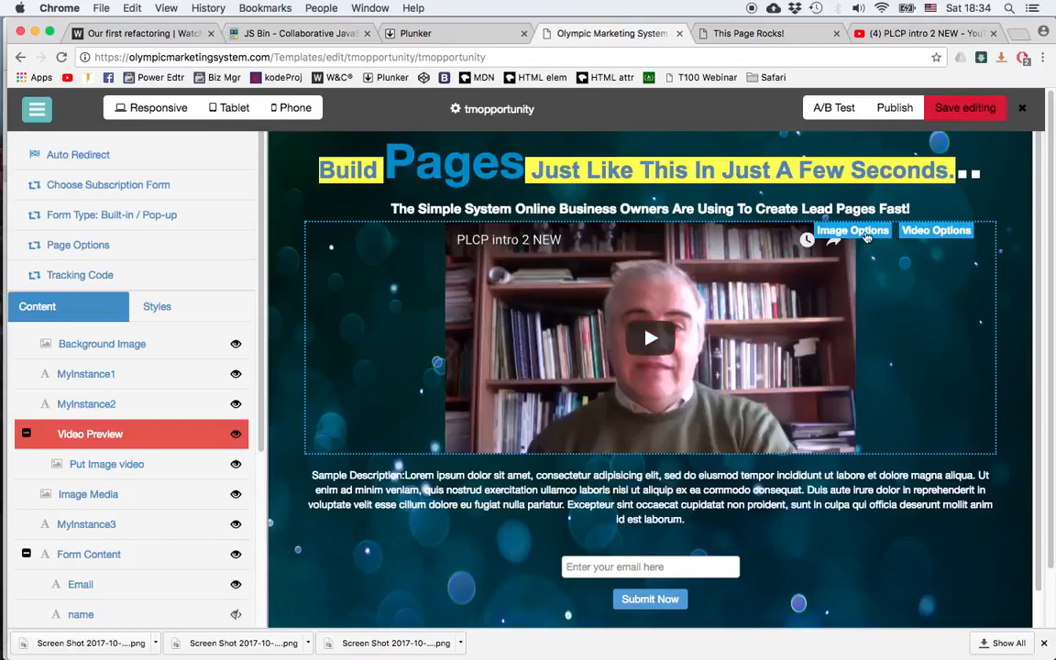
# Step: Examine the video's image options, template images and the file manager's upload dialog
pyautogui.click(865, 234)
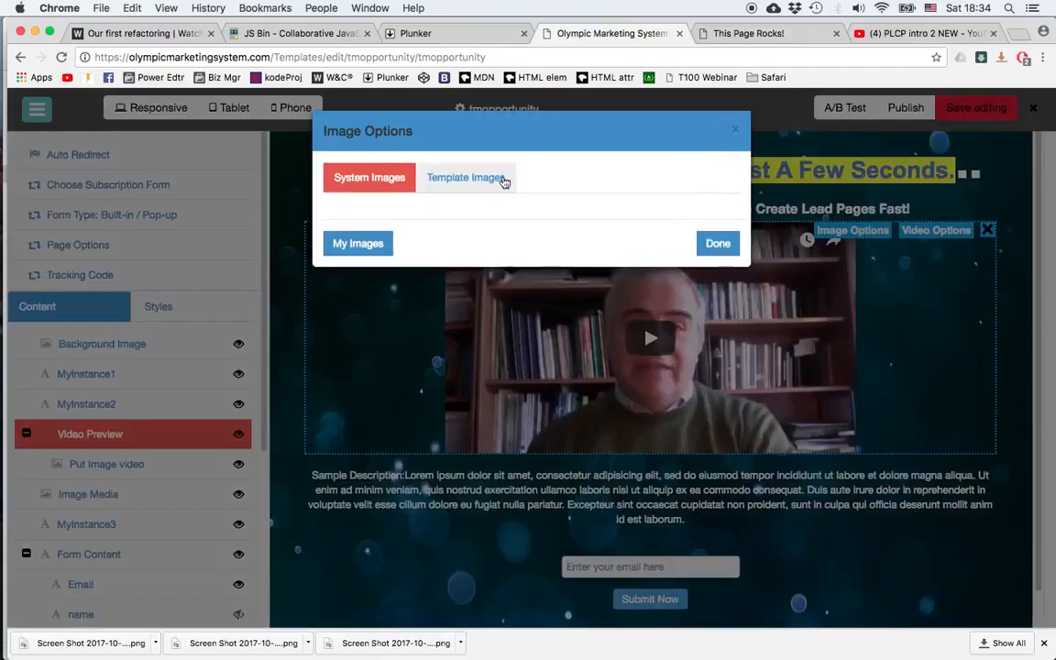
pyautogui.click(474, 184)
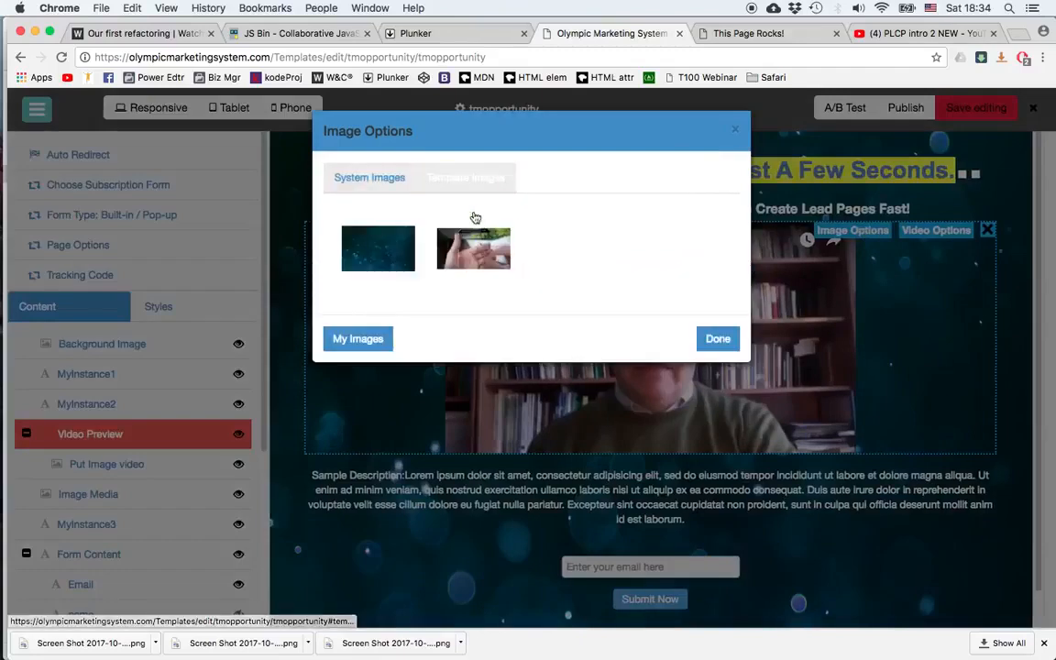
pyautogui.click(359, 340)
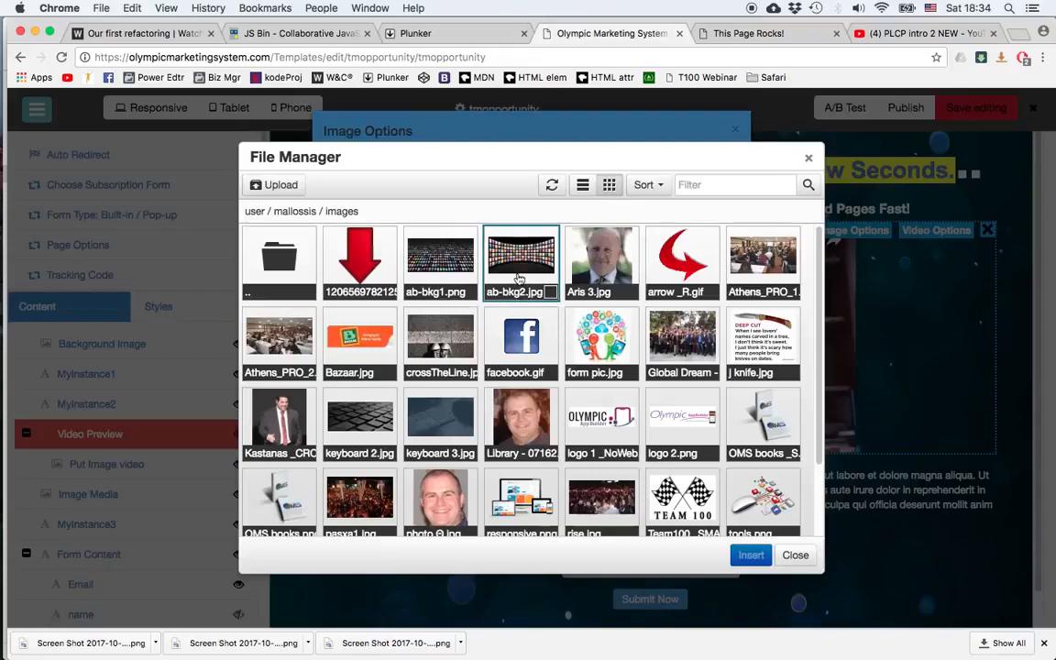
pyautogui.click(282, 185)
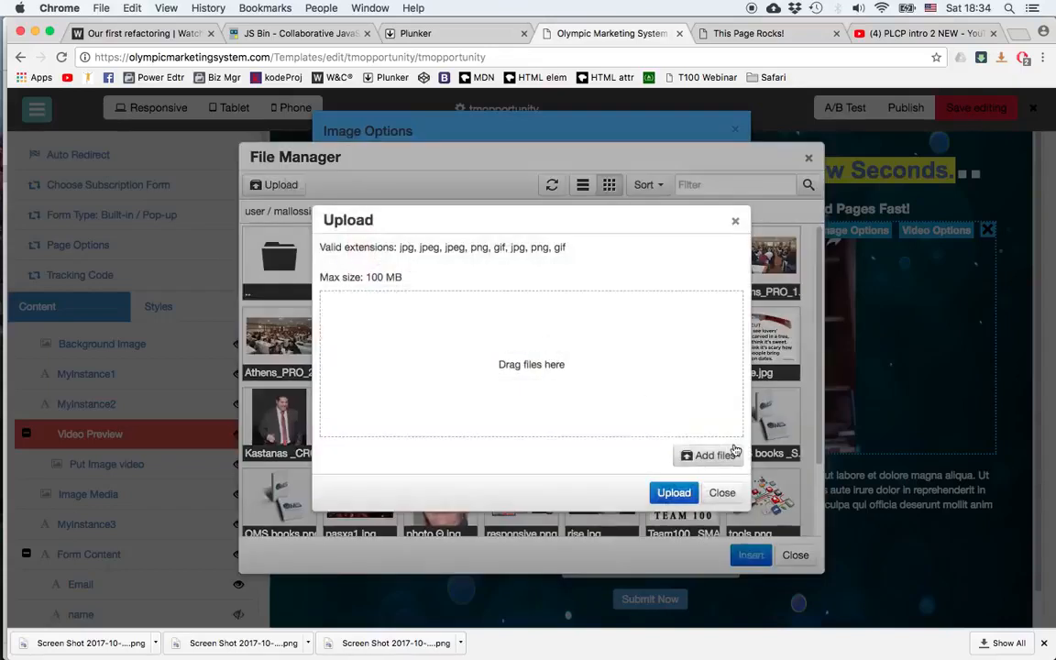
pyautogui.click(714, 456)
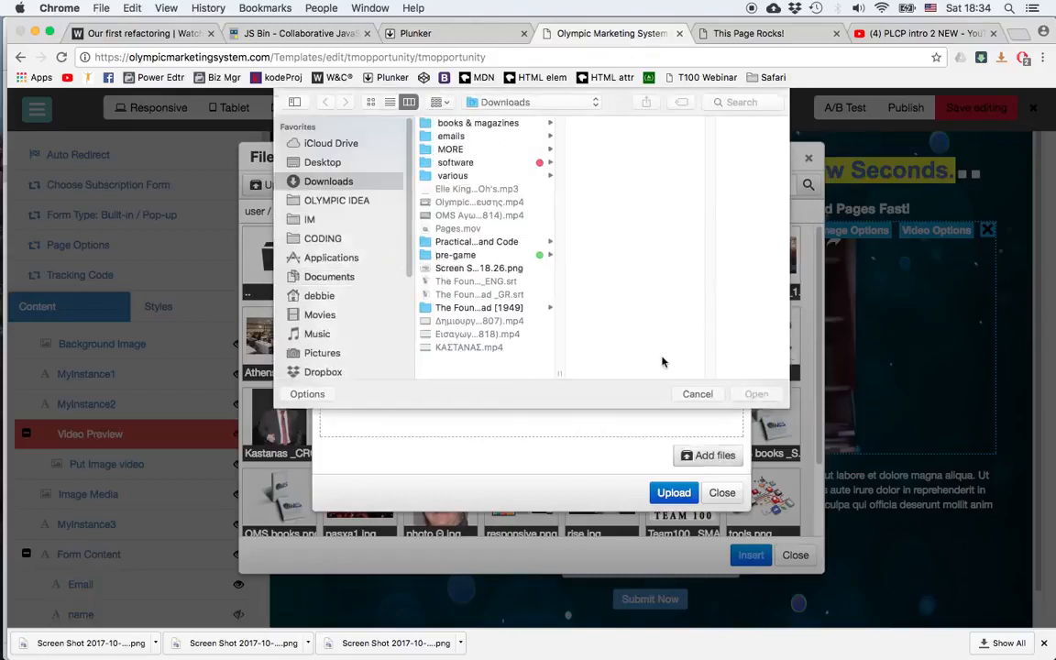
pyautogui.click(696, 394)
pyautogui.click(720, 494)
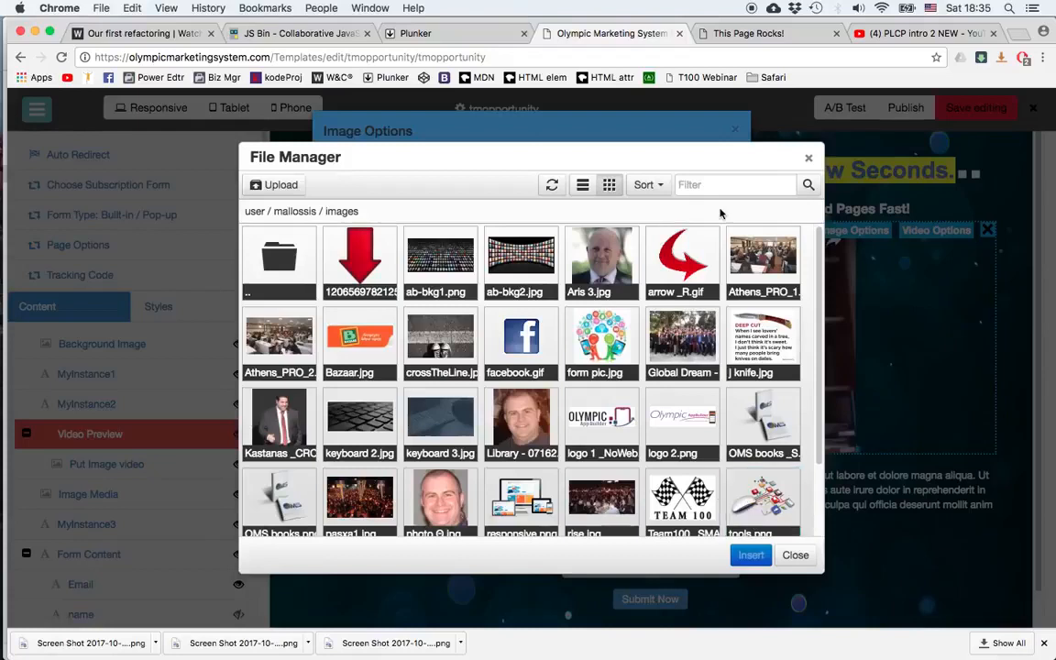
pyautogui.click(809, 158)
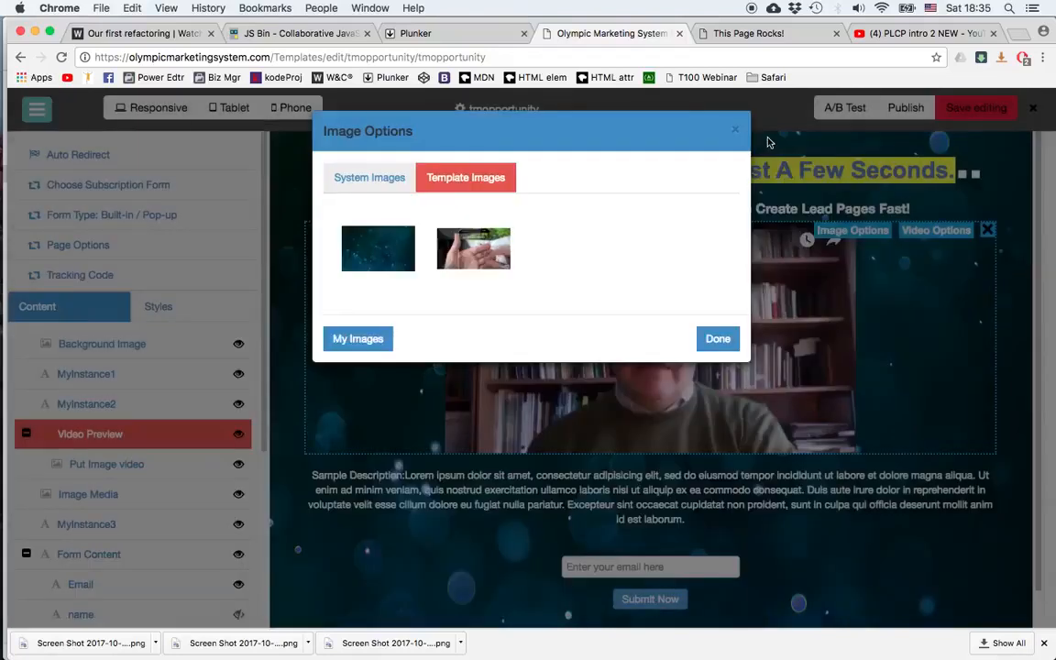
pyautogui.click(739, 134)
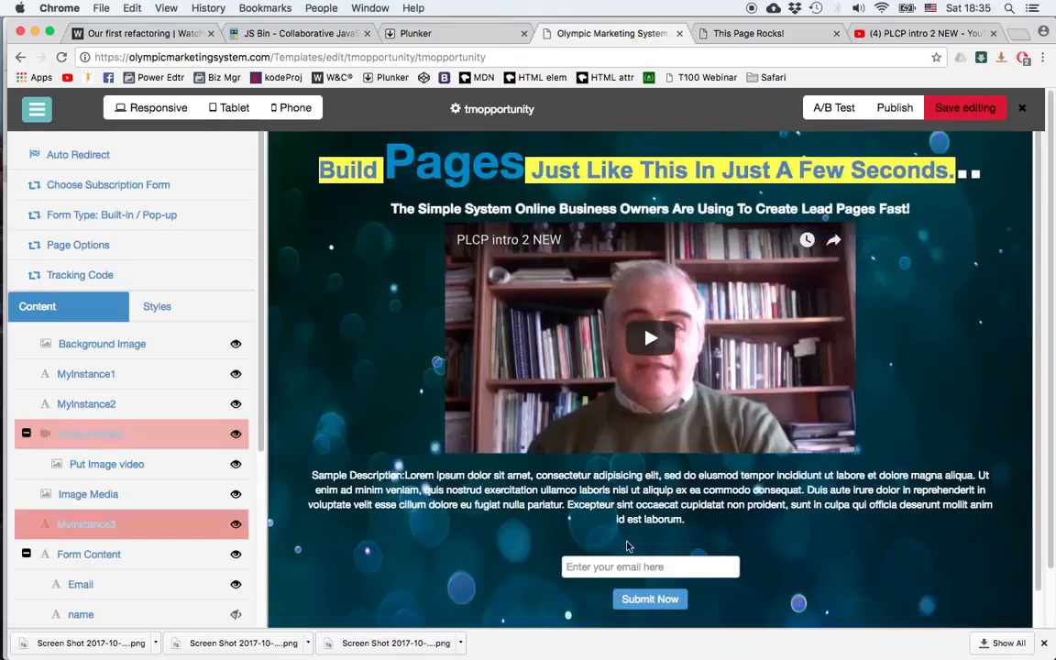
# Step: Choose myform_en as the page's subscription form and save it
pyautogui.scroll(-2, 781, 492)
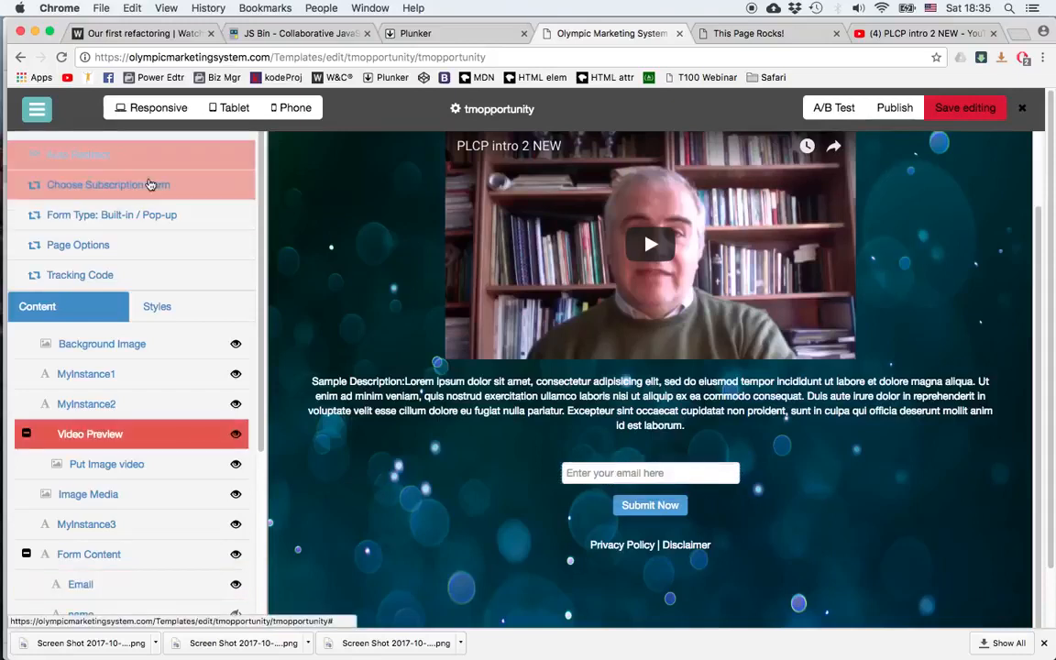
pyautogui.click(107, 185)
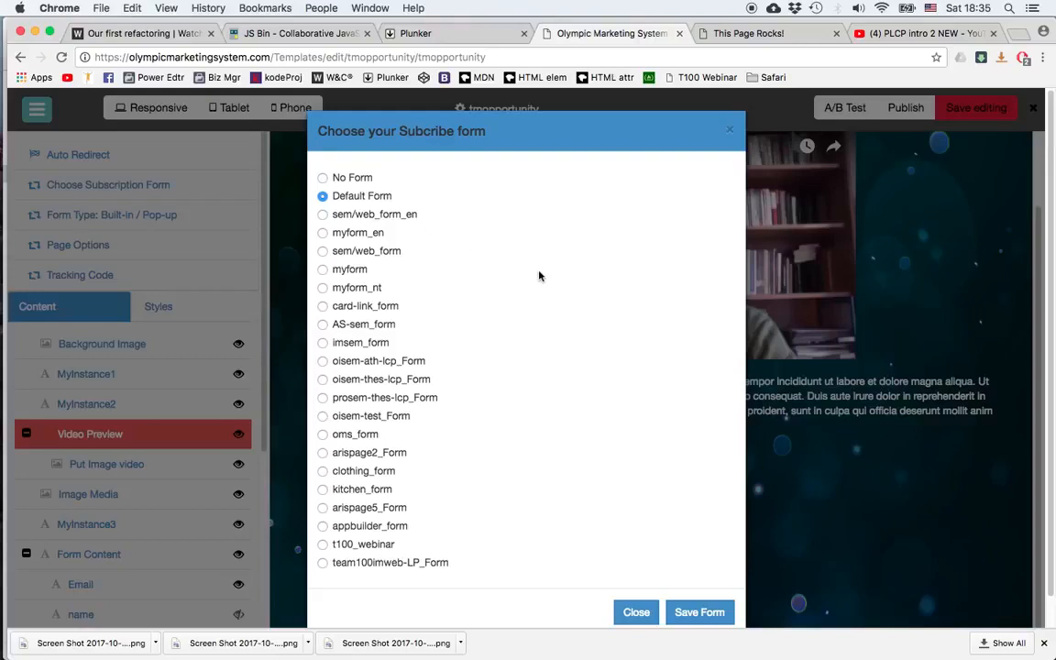
pyautogui.click(350, 234)
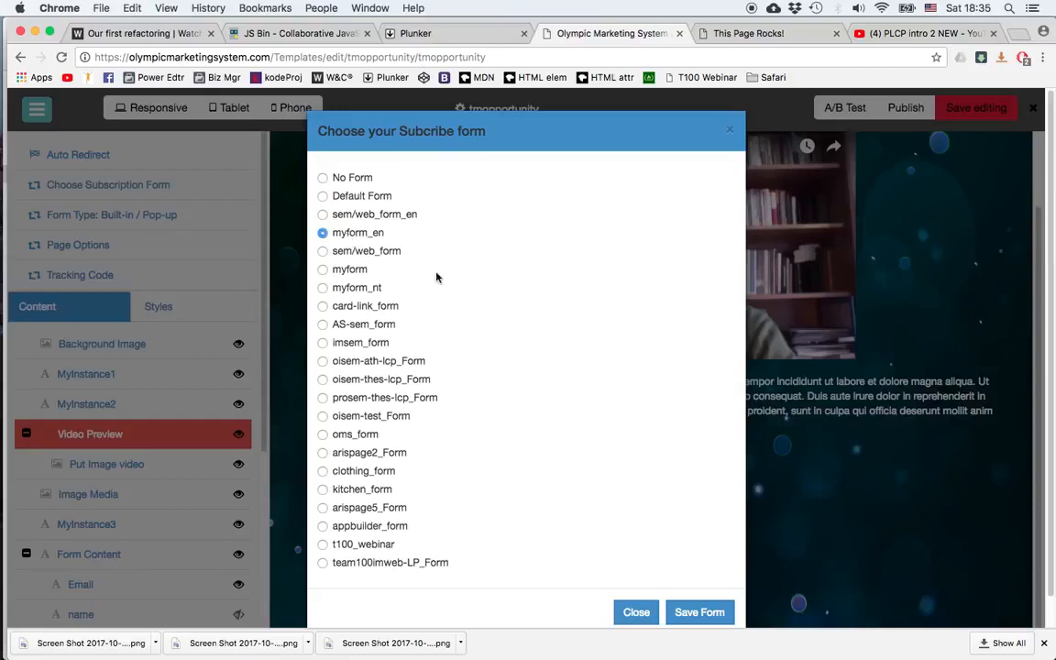
pyautogui.click(695, 613)
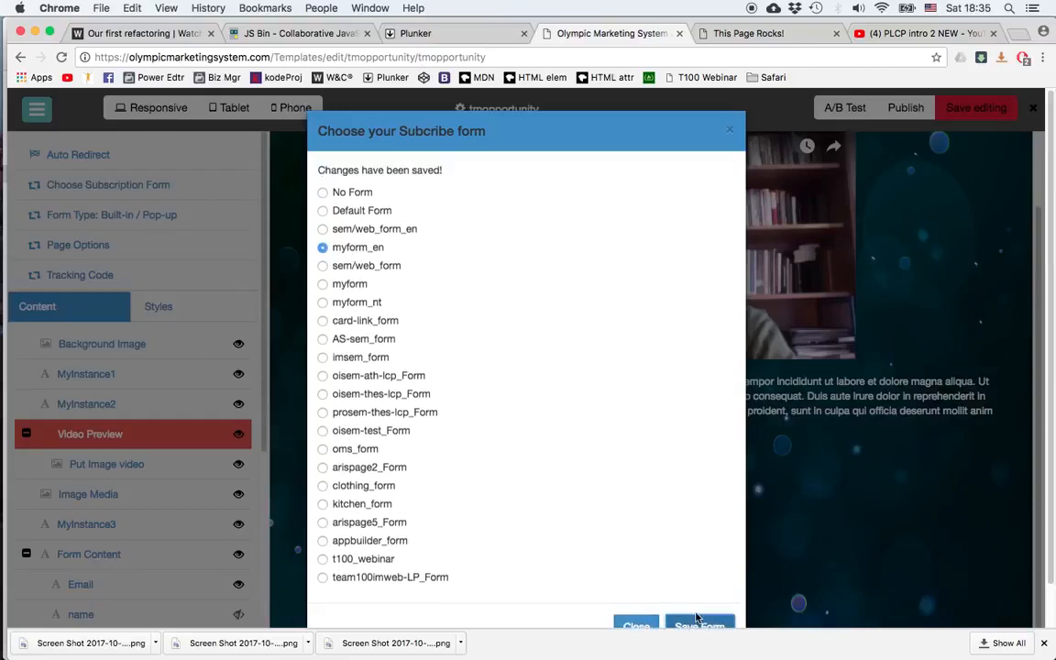
pyautogui.click(924, 571)
# Step: Switch the form type to pop-up and back to built-in
pyautogui.click(733, 475)
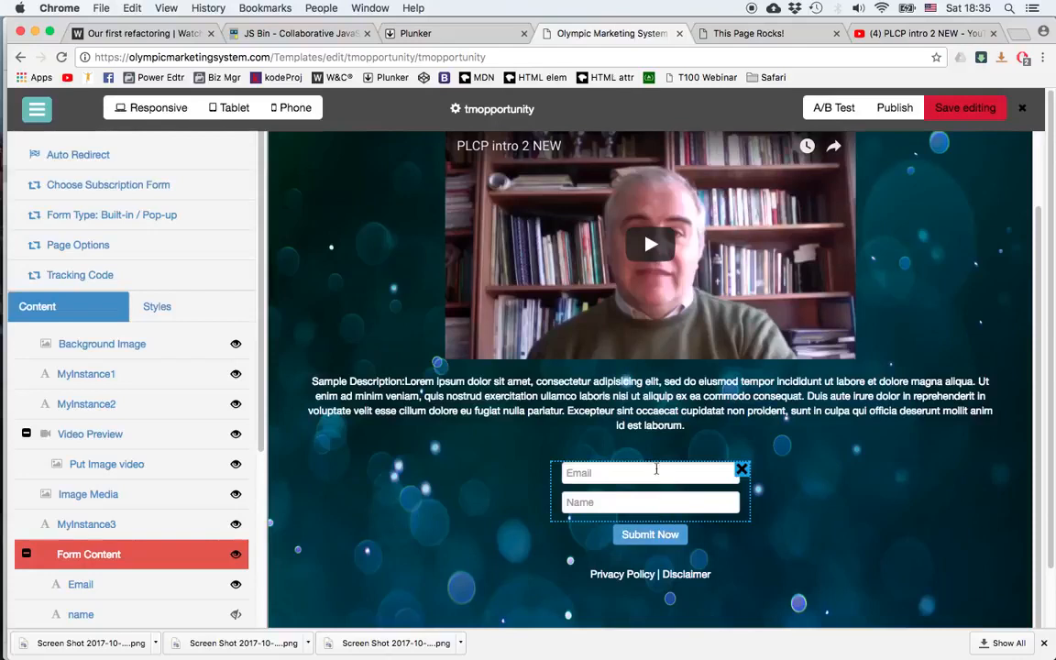
pyautogui.click(662, 534)
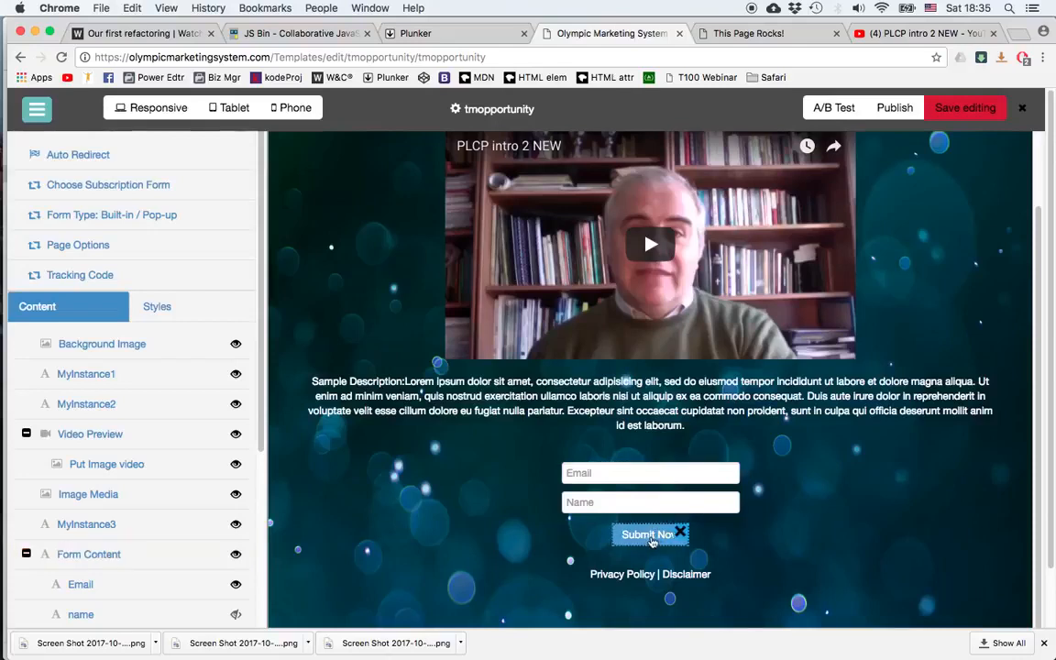
pyautogui.click(626, 472)
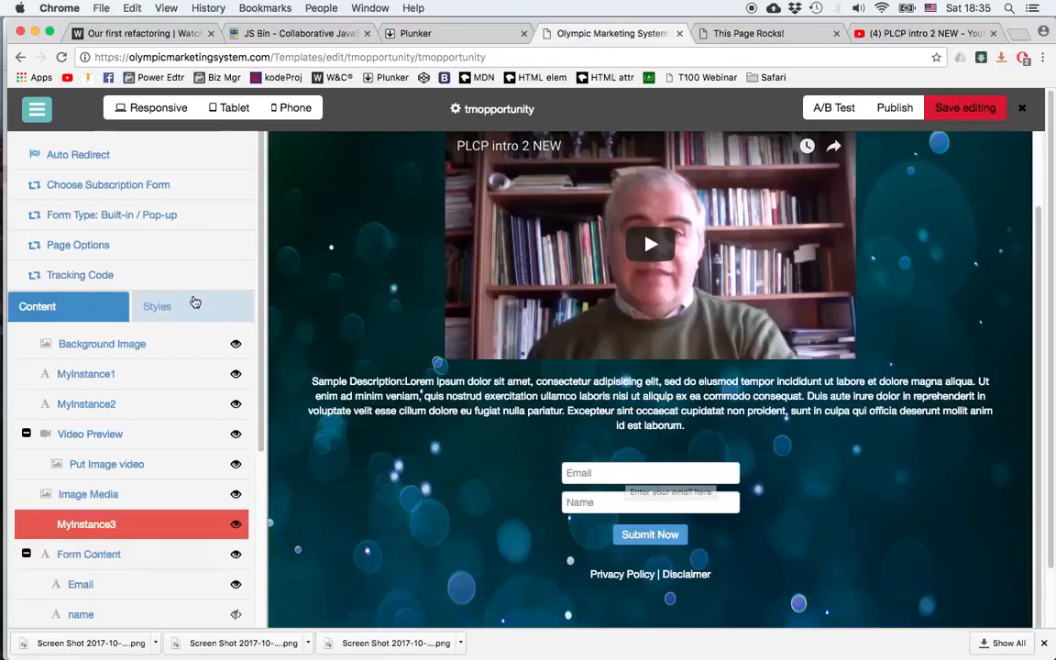
pyautogui.click(107, 219)
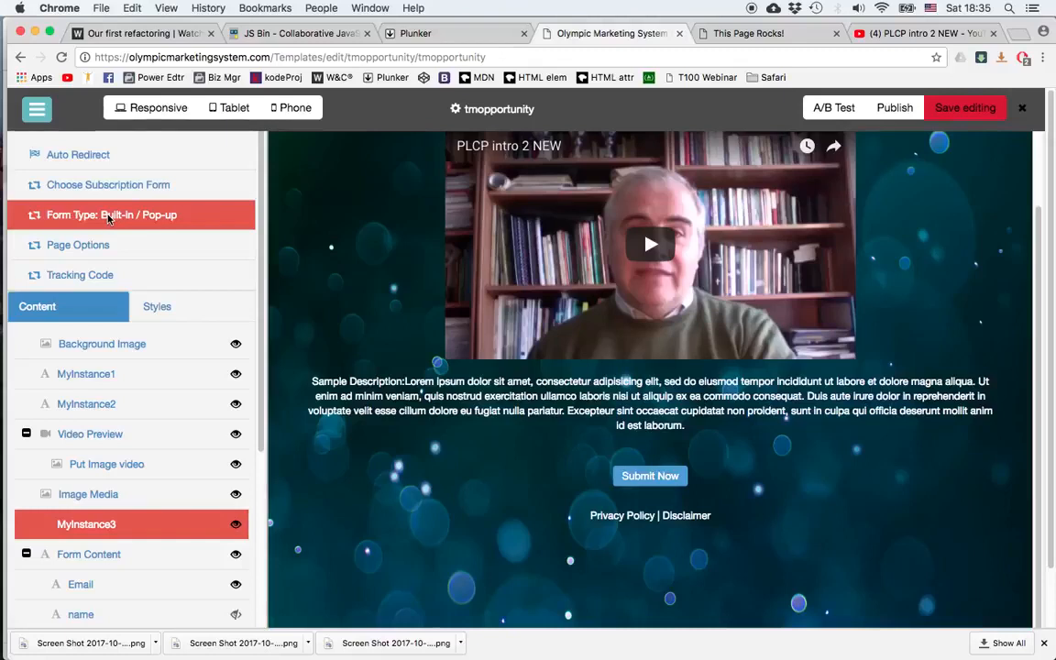
pyautogui.click(108, 219)
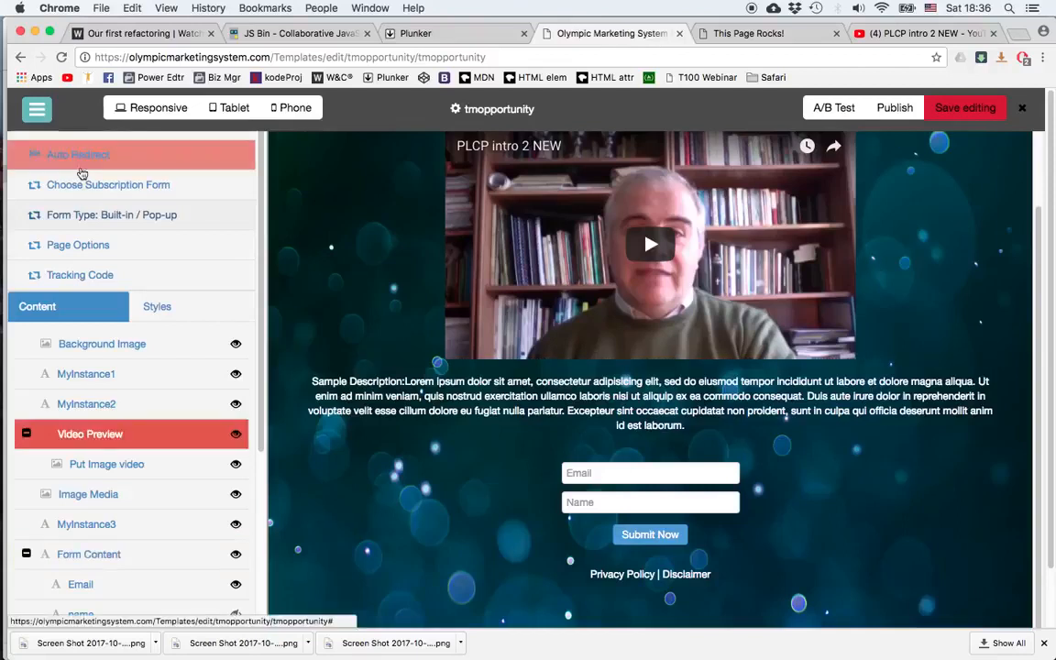
pyautogui.click(76, 154)
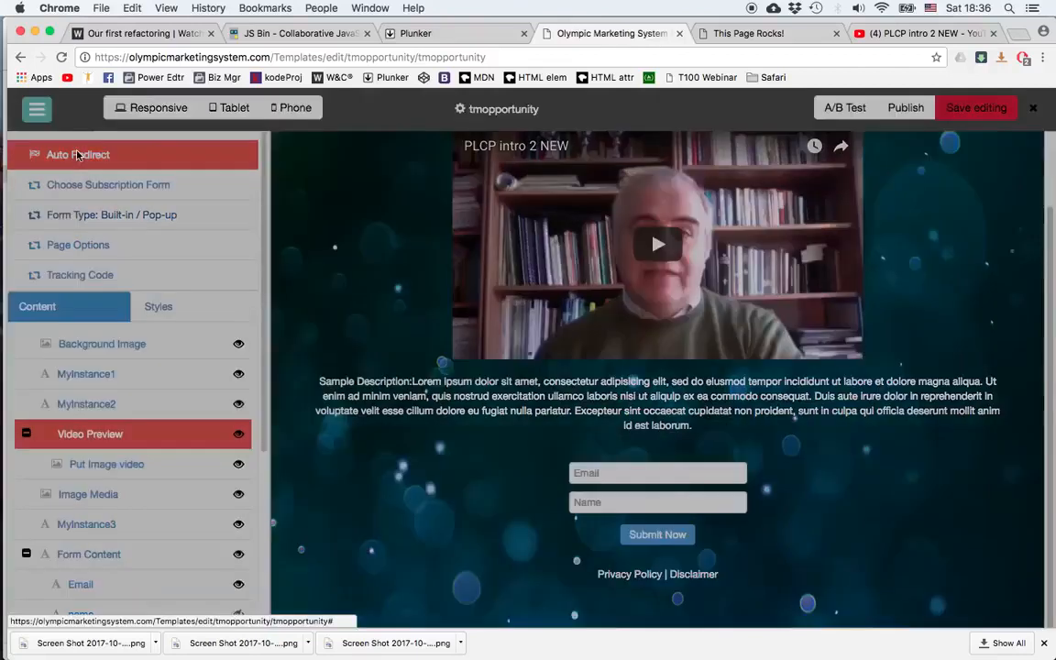
pyautogui.click(794, 35)
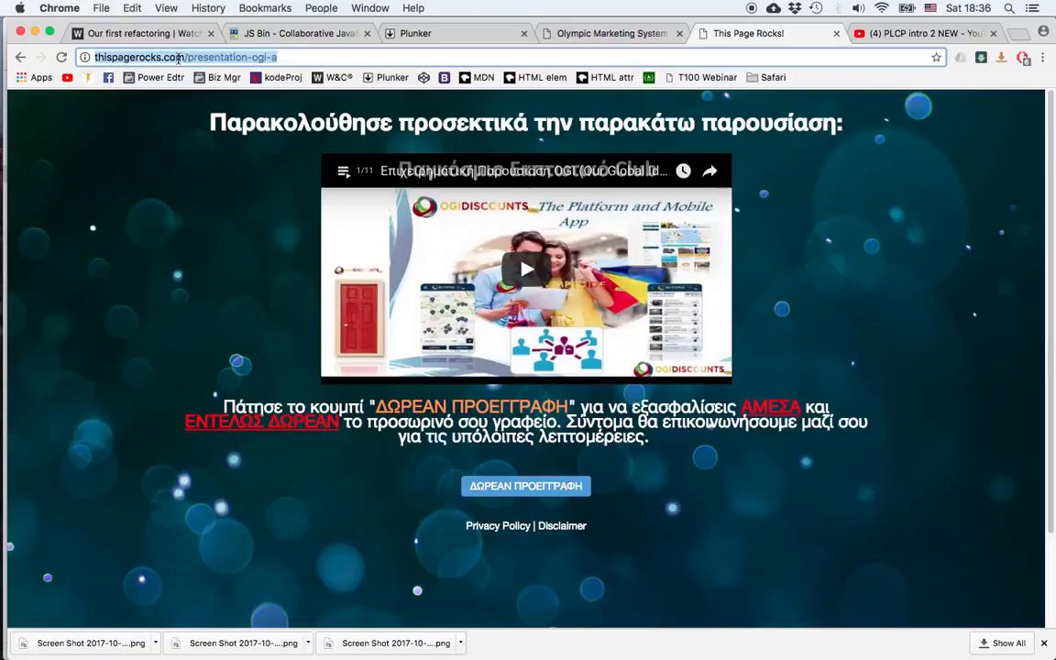
pyautogui.rightClick(179, 59)
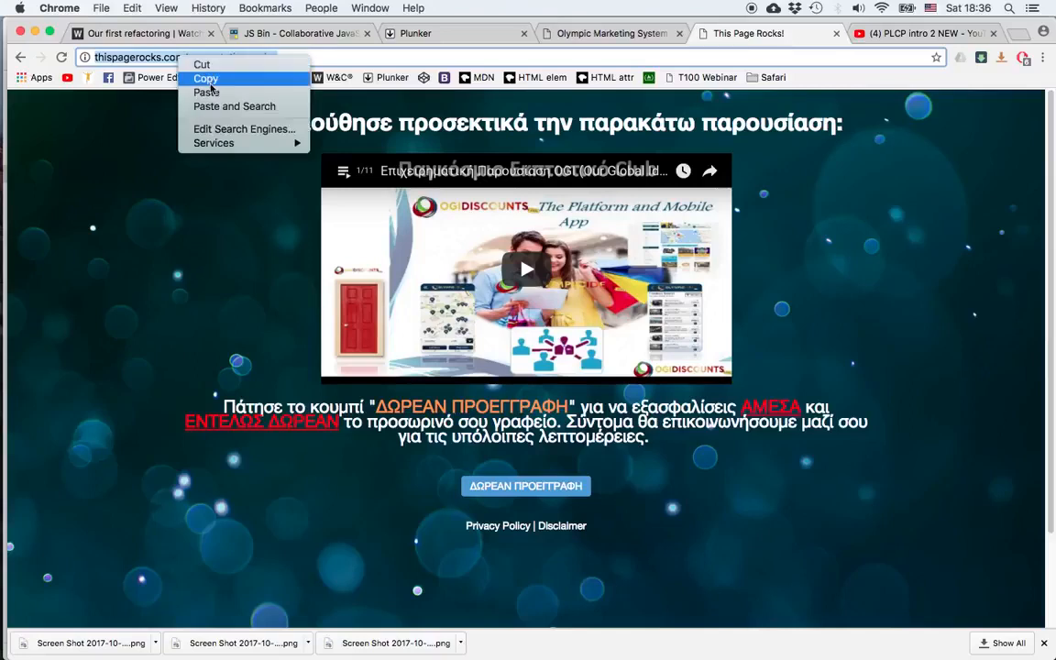
pyautogui.click(205, 78)
pyautogui.click(617, 35)
pyautogui.click(438, 202)
pyautogui.press('super+v')
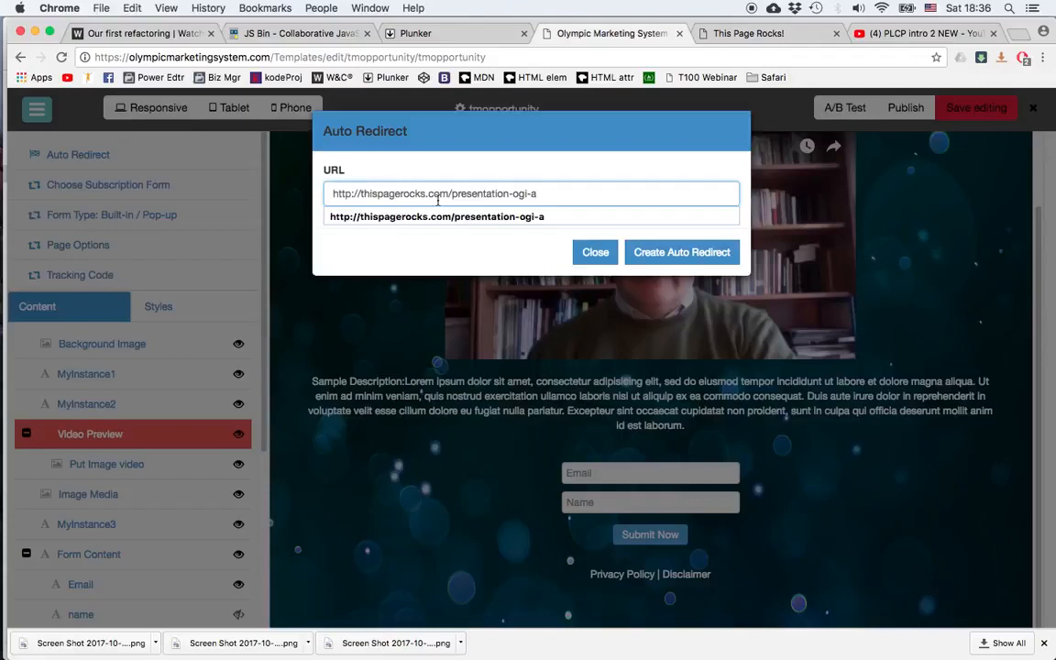
pyautogui.click(679, 253)
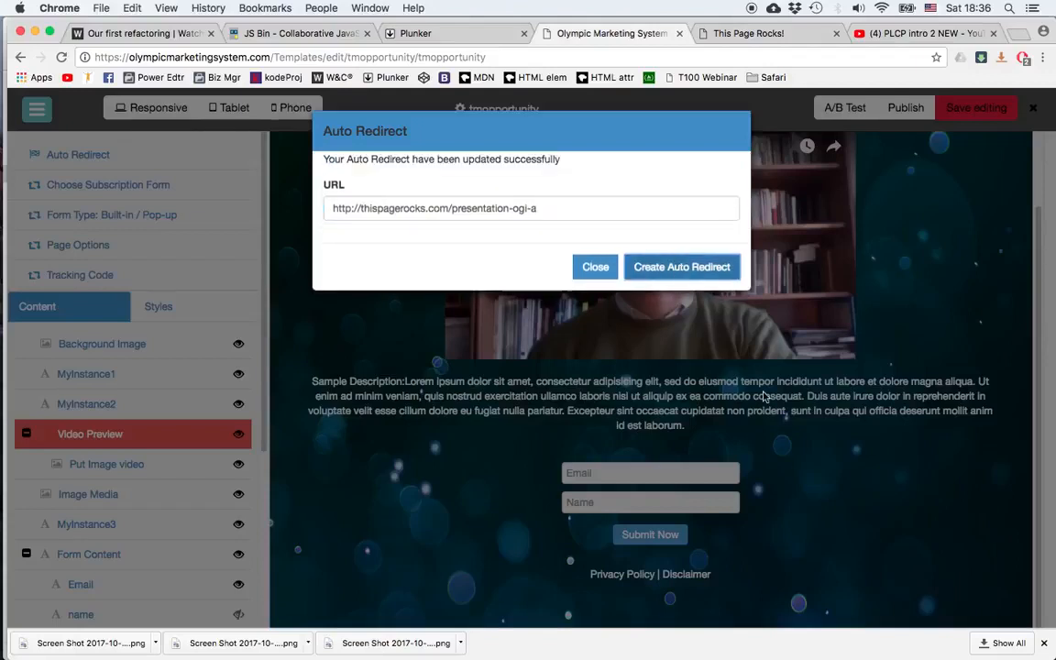
pyautogui.click(812, 431)
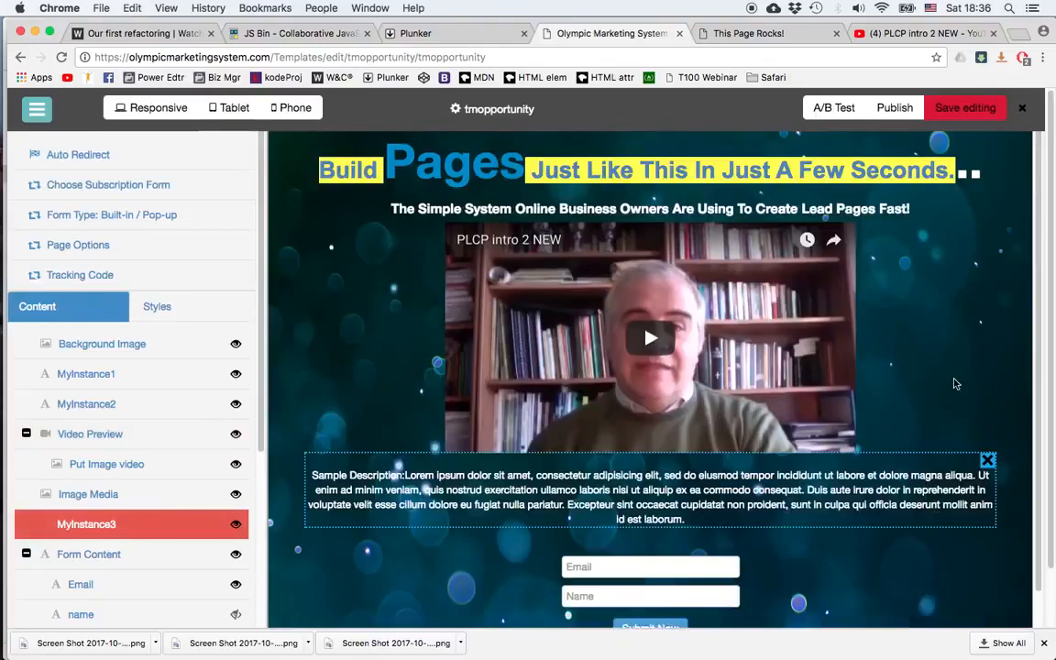
pyautogui.click(954, 380)
pyautogui.click(985, 232)
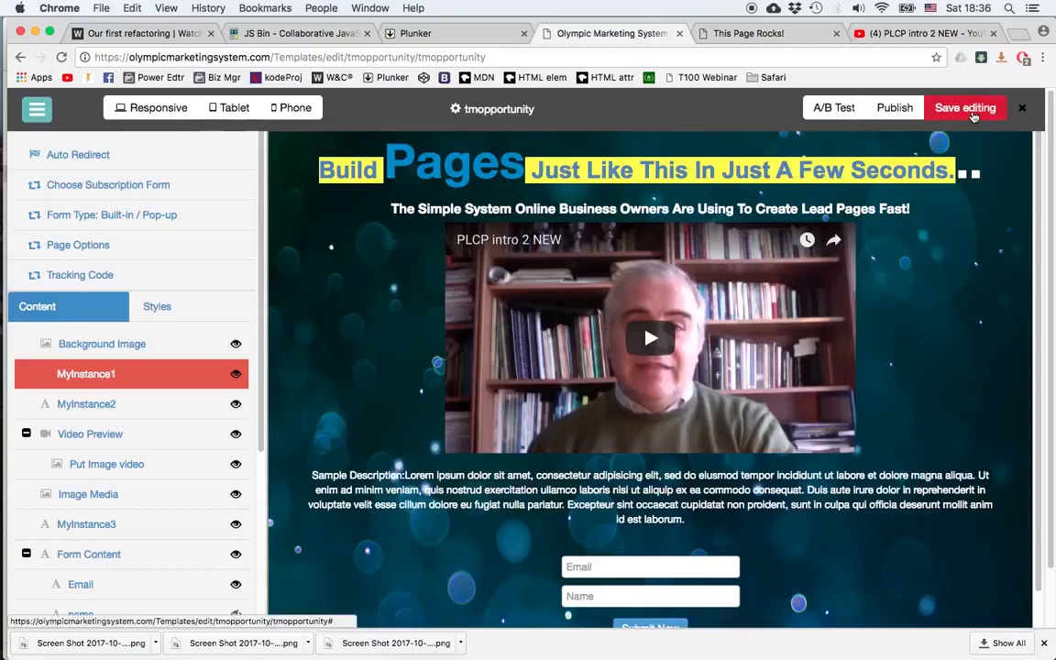
# Step: Save the page edits and publish the landing page
pyautogui.click(974, 111)
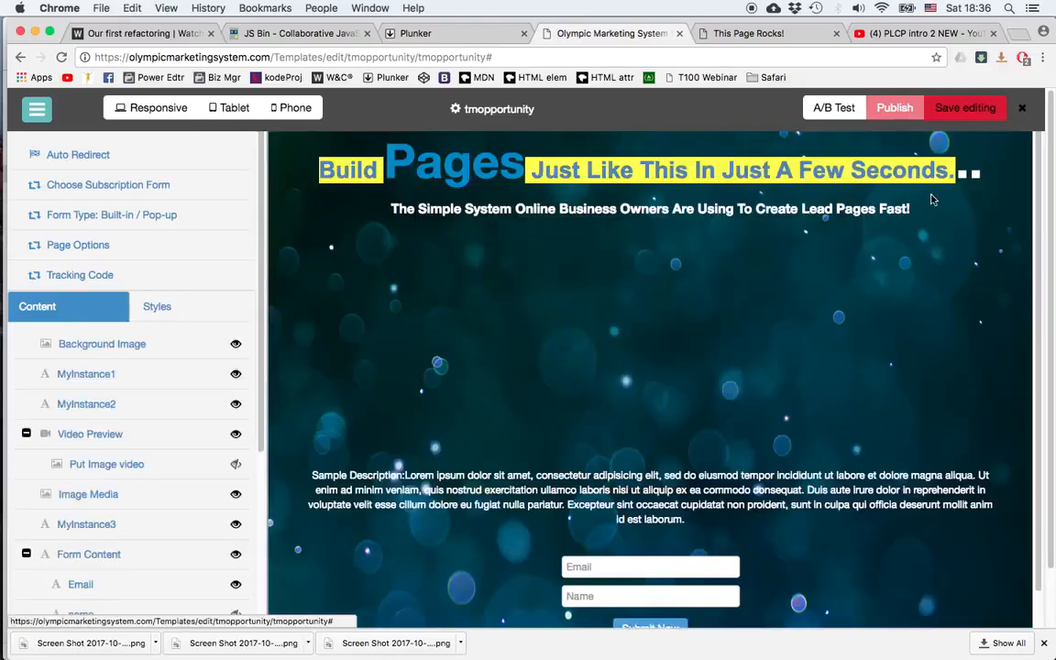
pyautogui.click(897, 108)
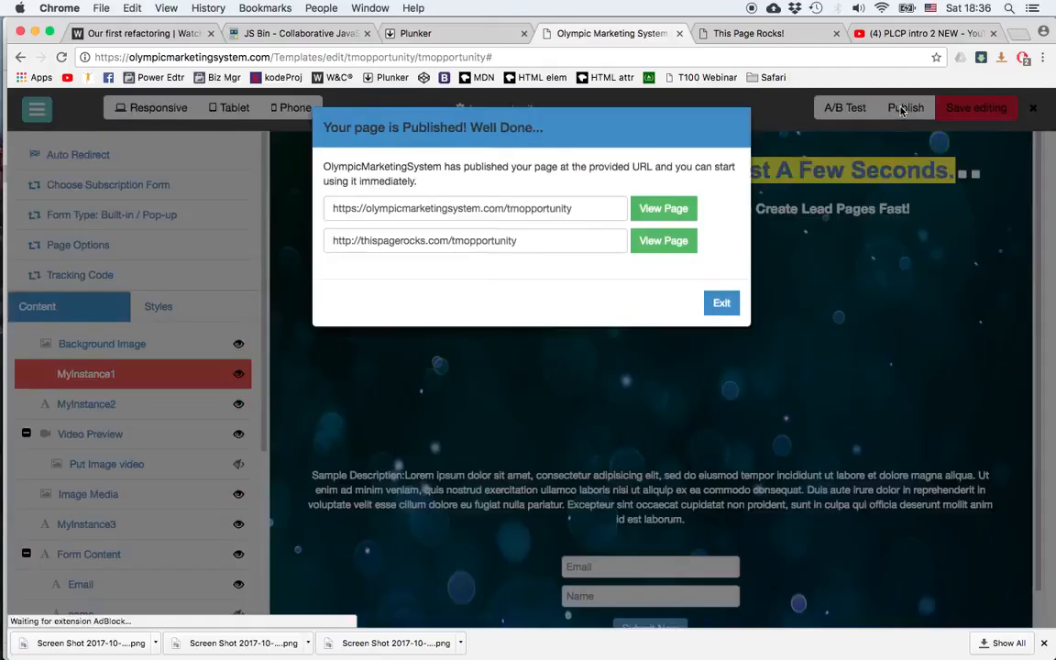
pyautogui.click(720, 308)
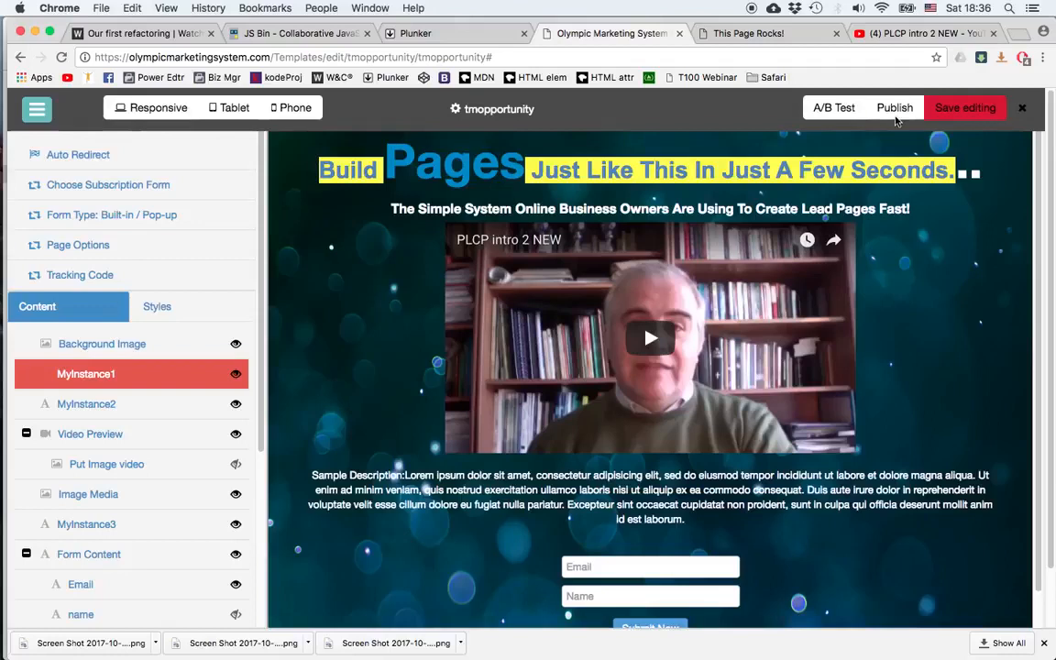
pyautogui.click(897, 109)
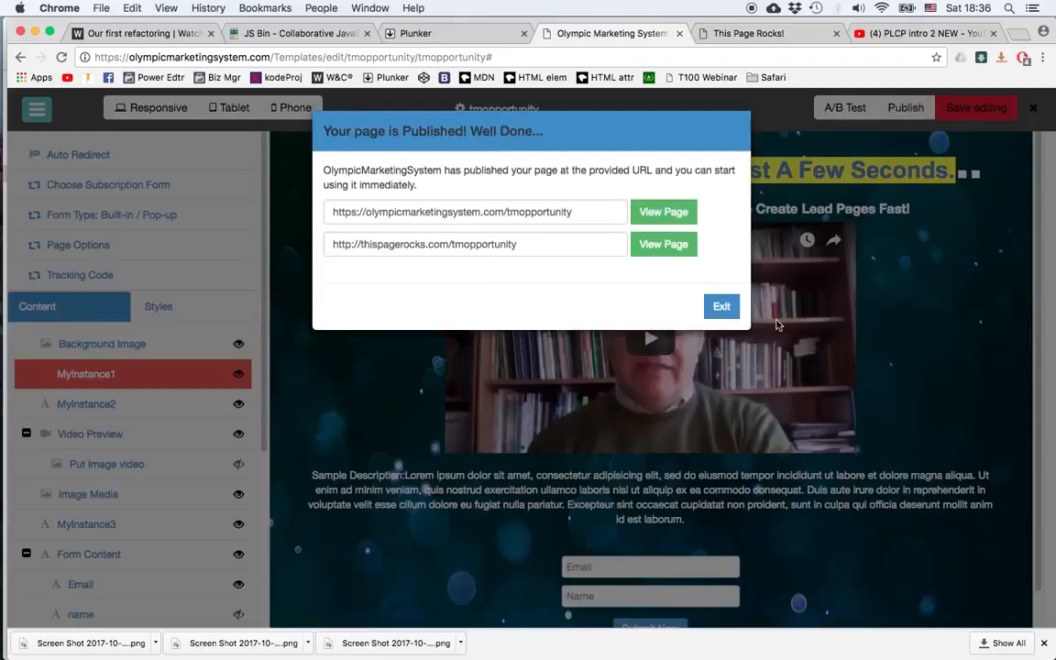
pyautogui.click(722, 306)
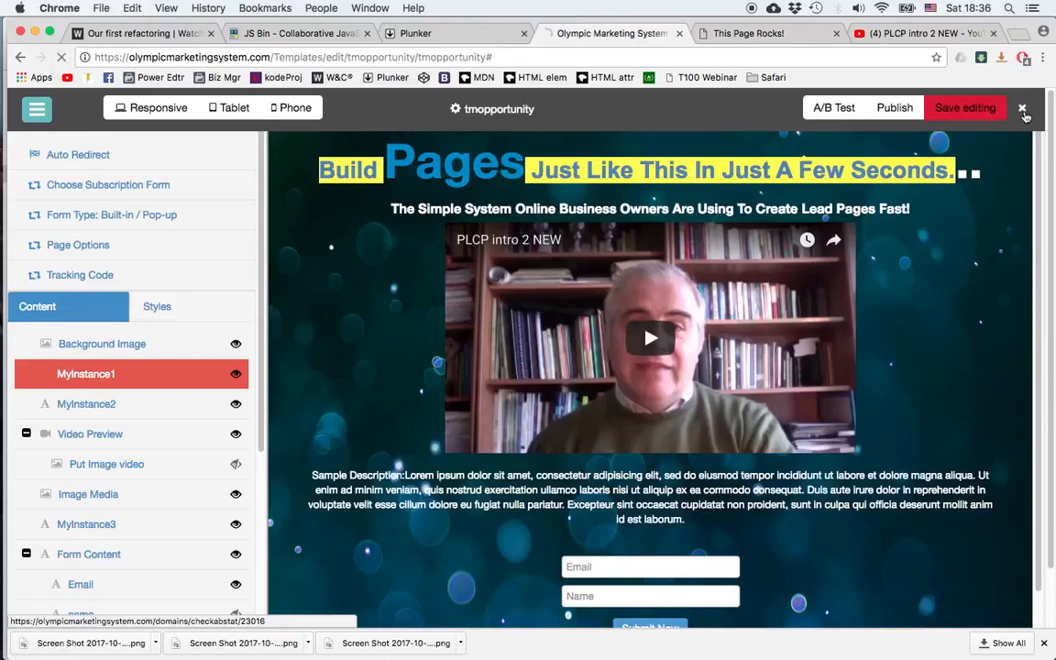
# Step: Leave the editor and open the published page at its thispagerocks.com/tmopportunity address
pyautogui.click(1022, 109)
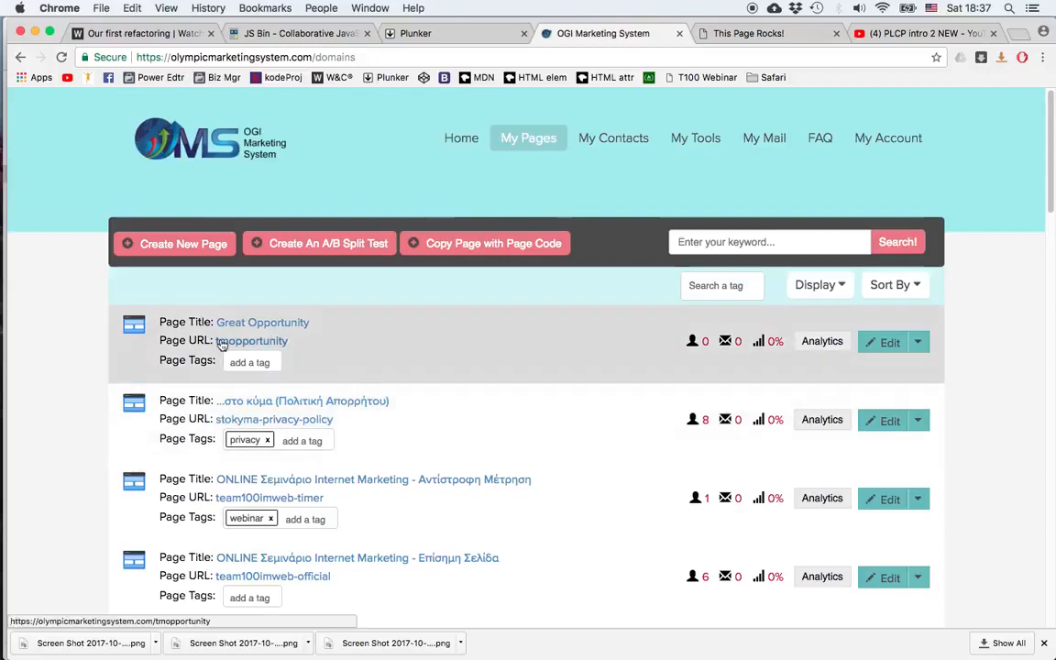
pyautogui.click(251, 342)
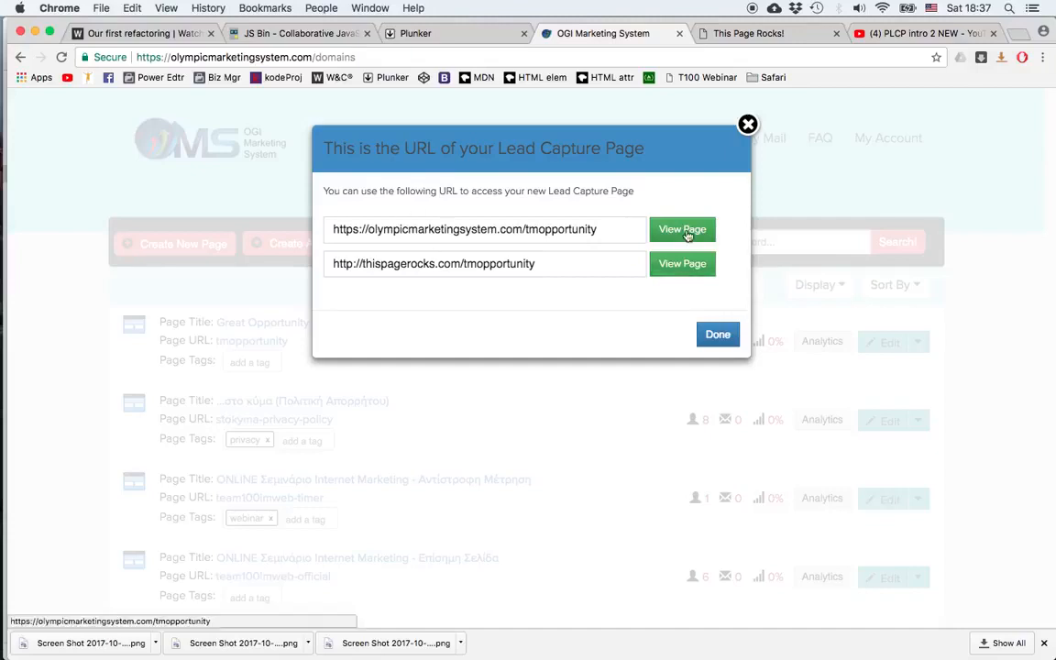
pyautogui.click(682, 264)
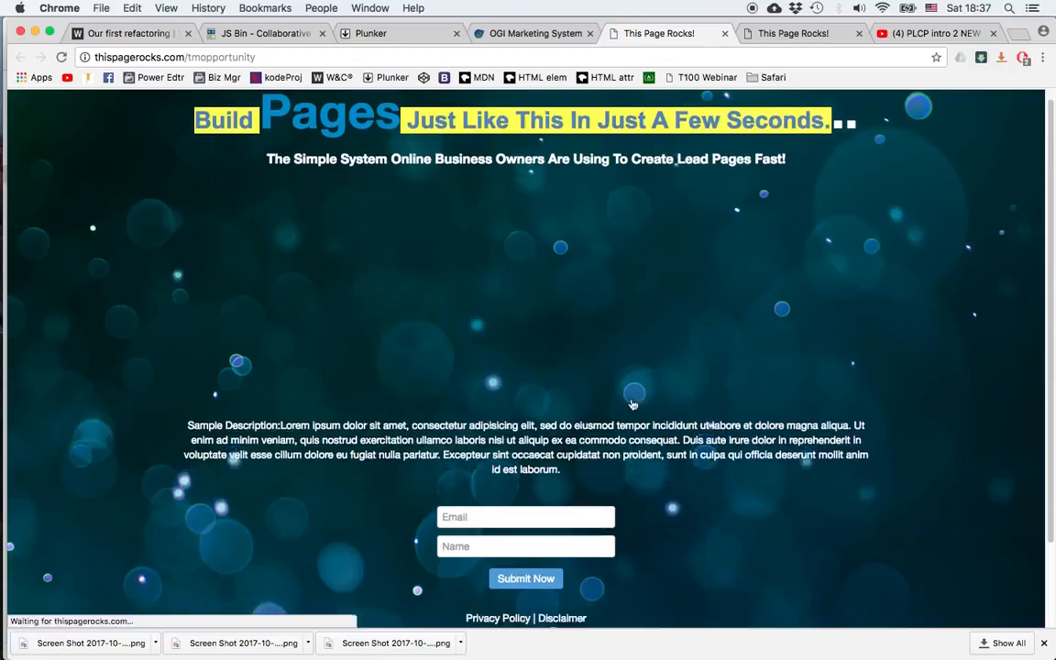
# Step: Test the opt-in form on the live page by entering an e-mail address and first name and submitting it
pyautogui.click(486, 519)
pyautogui.write('theo')
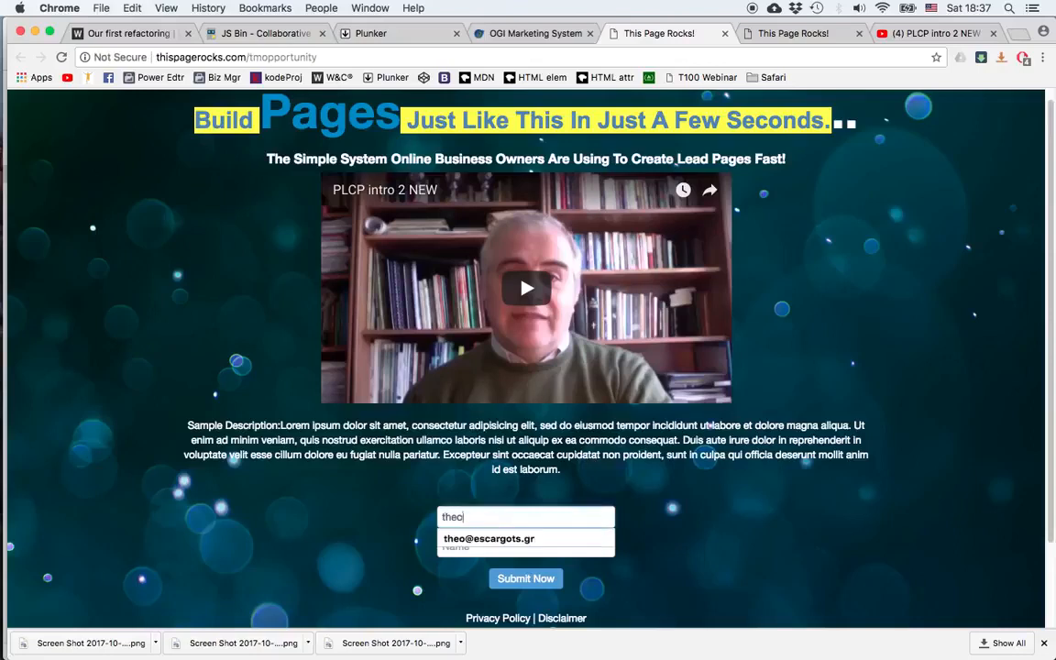
pyautogui.press('Down')
pyautogui.press('Return')
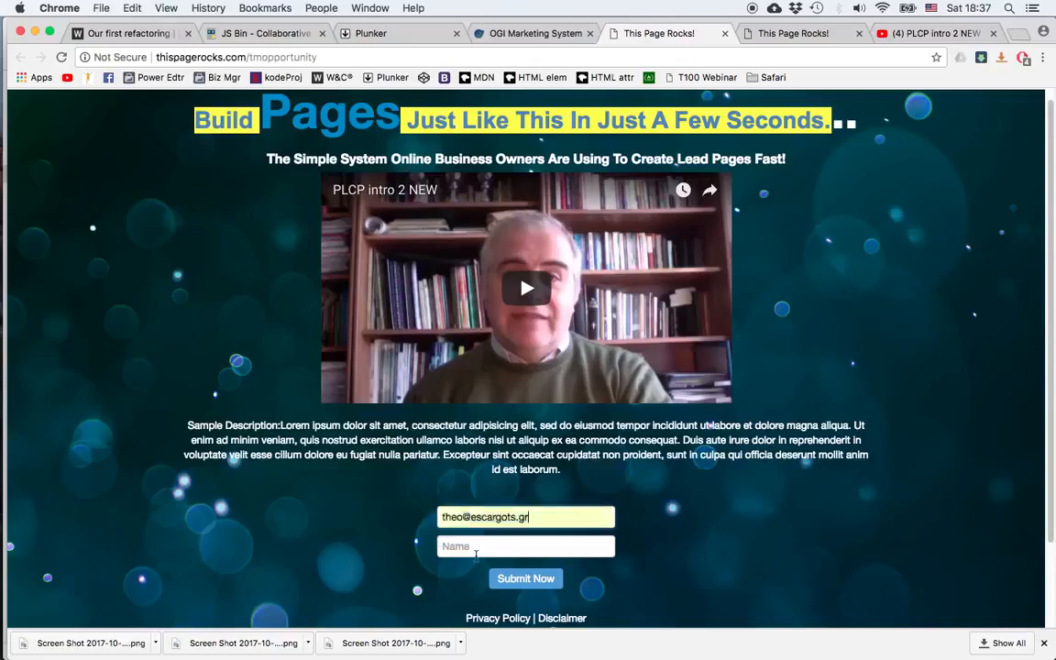
pyautogui.click(476, 549)
pyautogui.write('Theo')
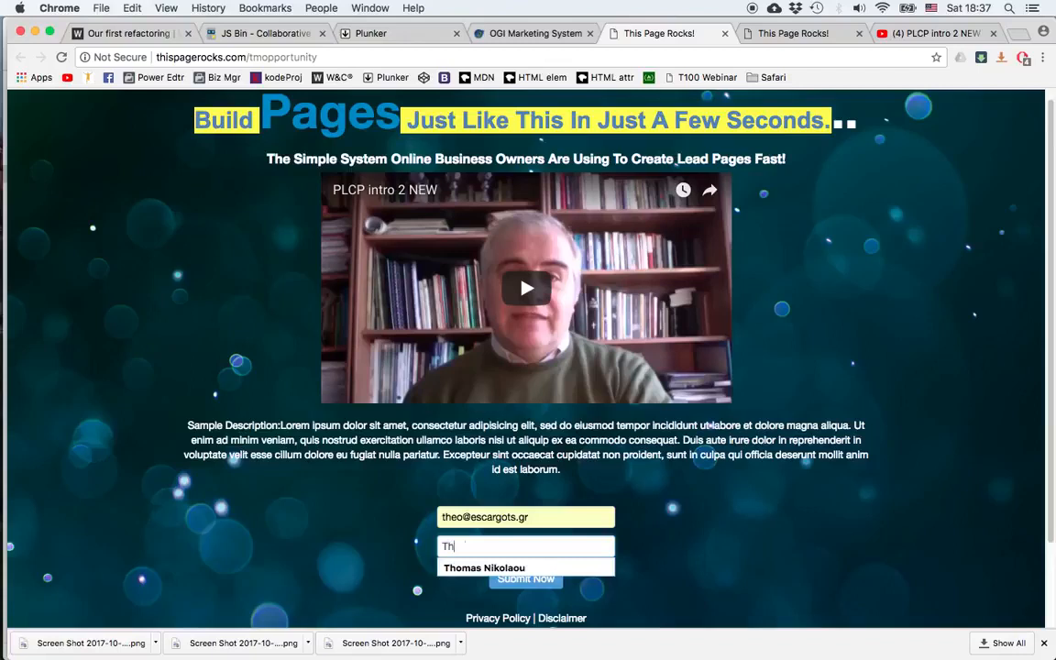
pyautogui.click(529, 579)
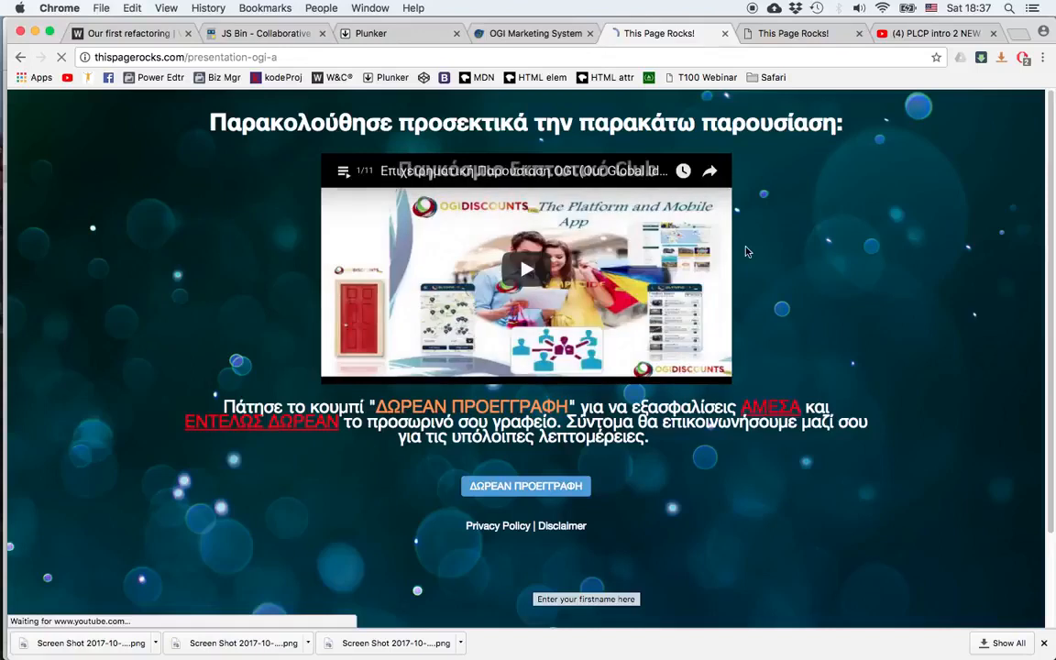
# Step: Close the live page and URL dialog, and open the contacts list to check the new subscriber
pyautogui.click(726, 34)
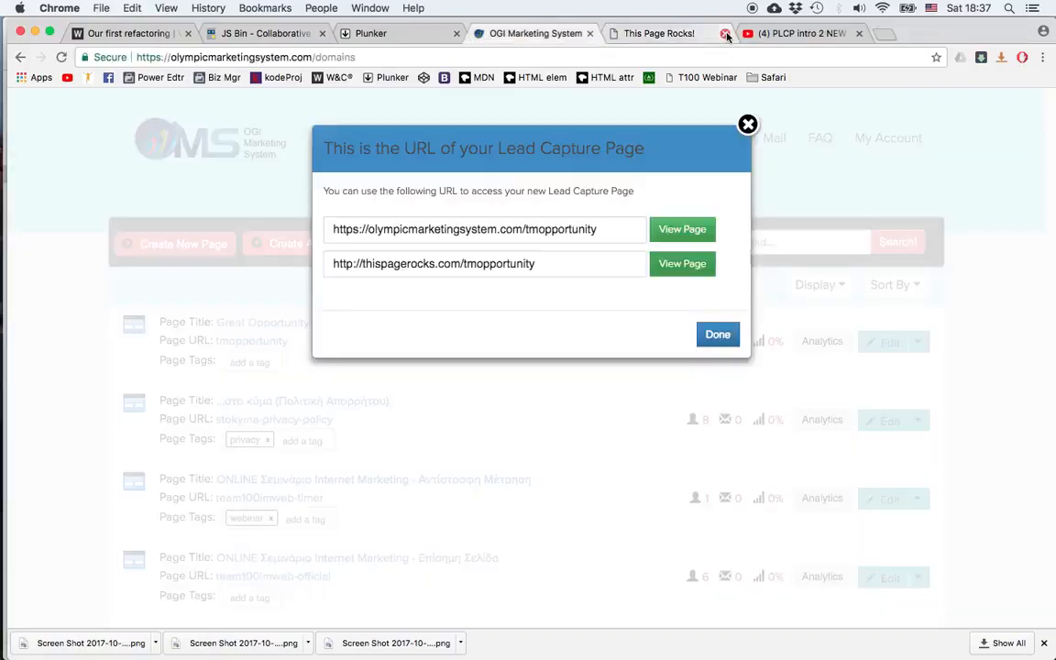
pyautogui.click(748, 124)
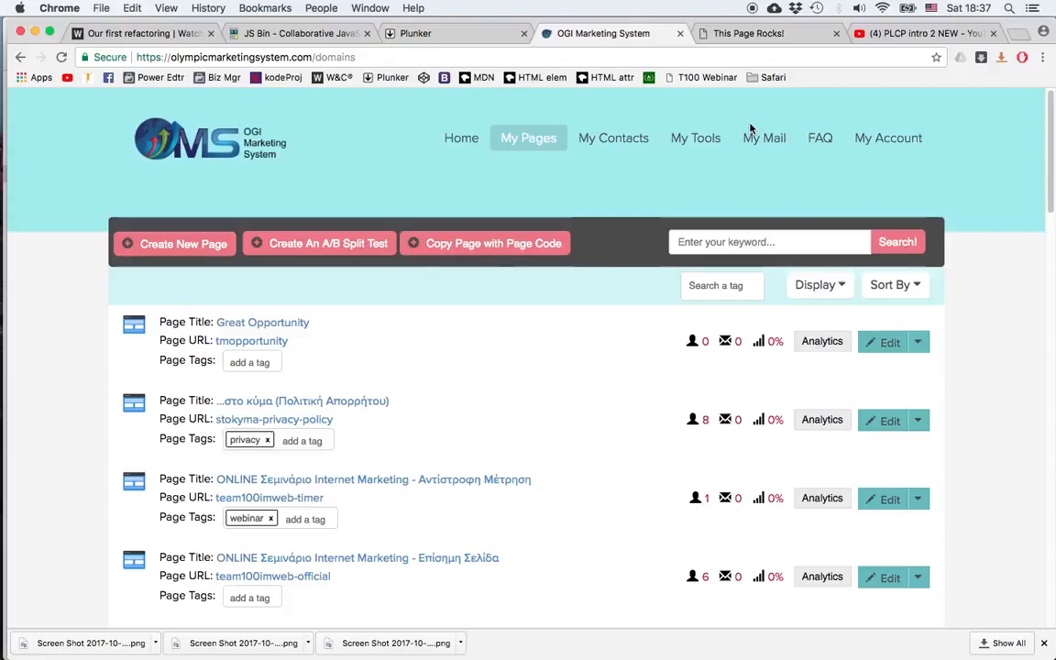
pyautogui.moveTo(611, 139)
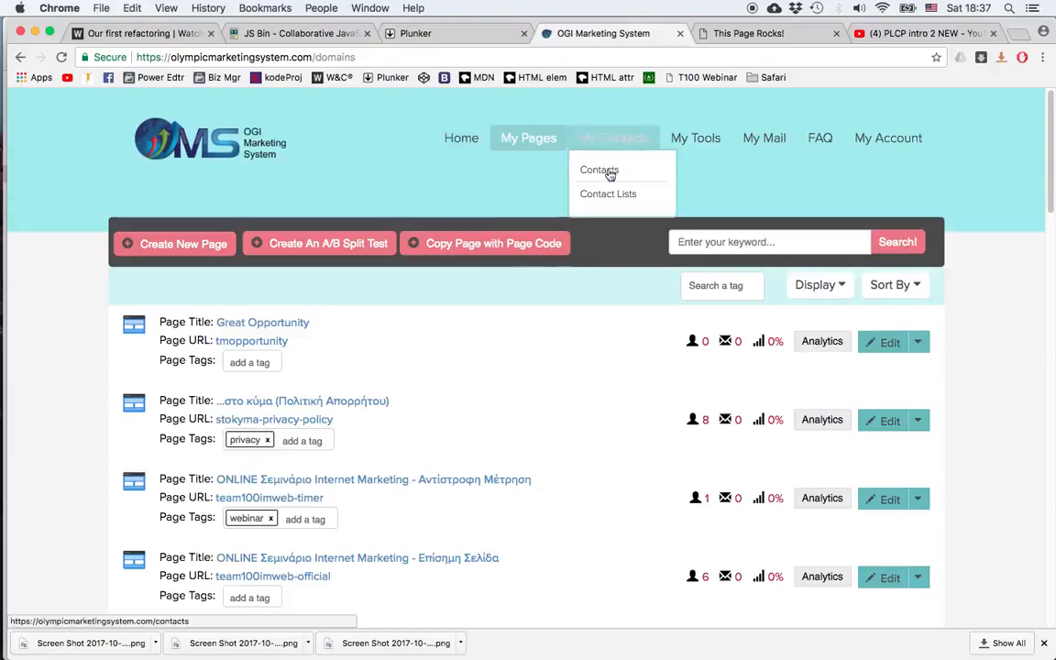
pyautogui.click(609, 175)
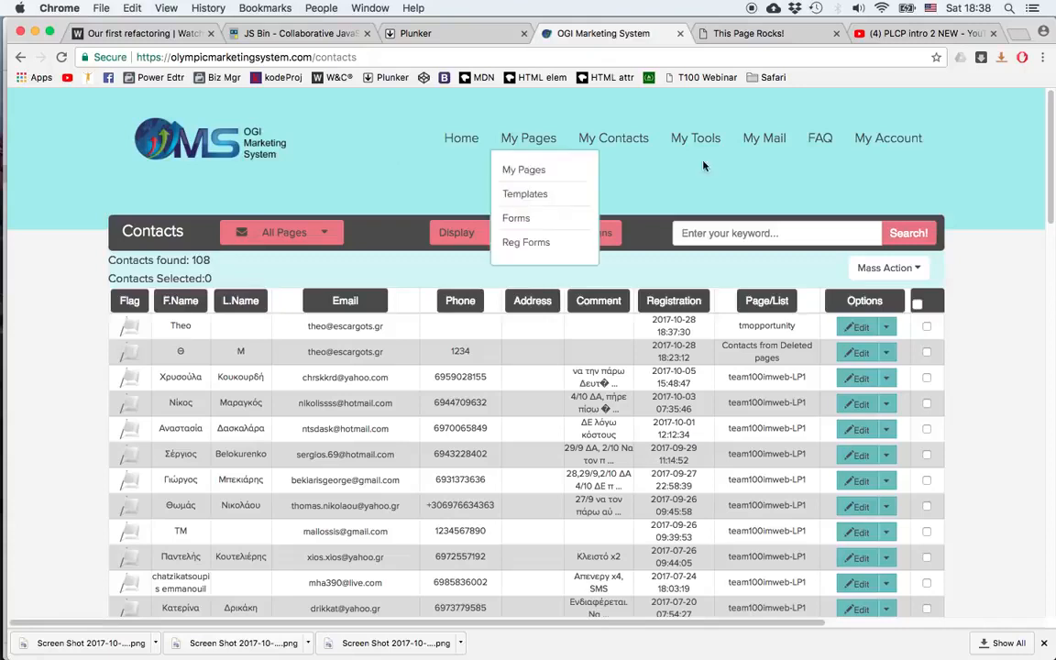
# Step: Return to My Pages, open the Great Opportunity page's options and examine the Meta Image dialog
pyautogui.moveTo(525, 140)
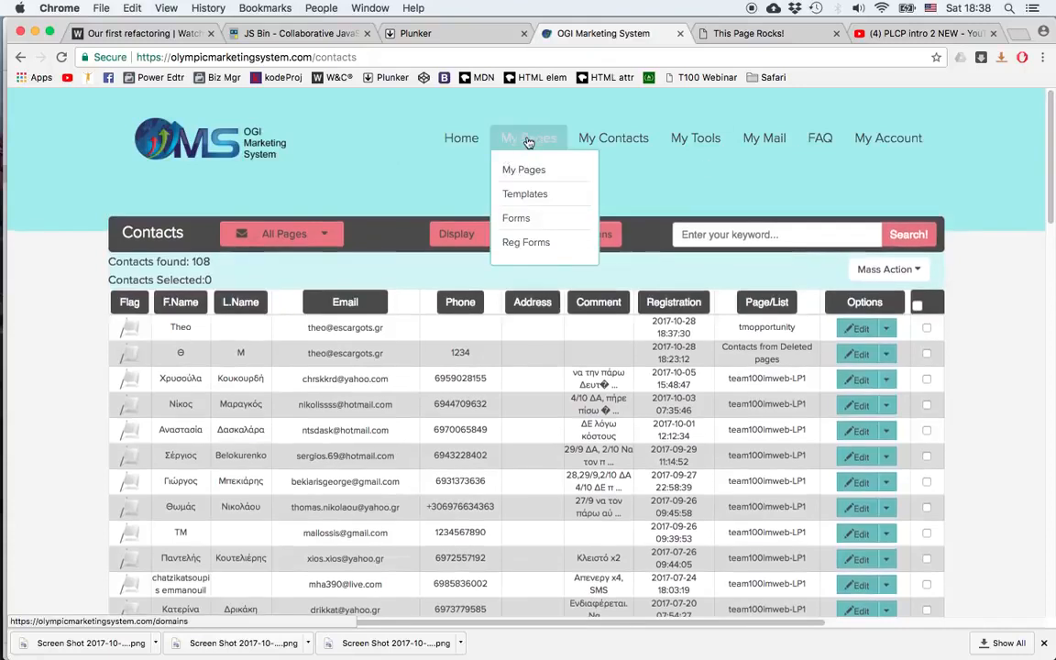
pyautogui.click(529, 175)
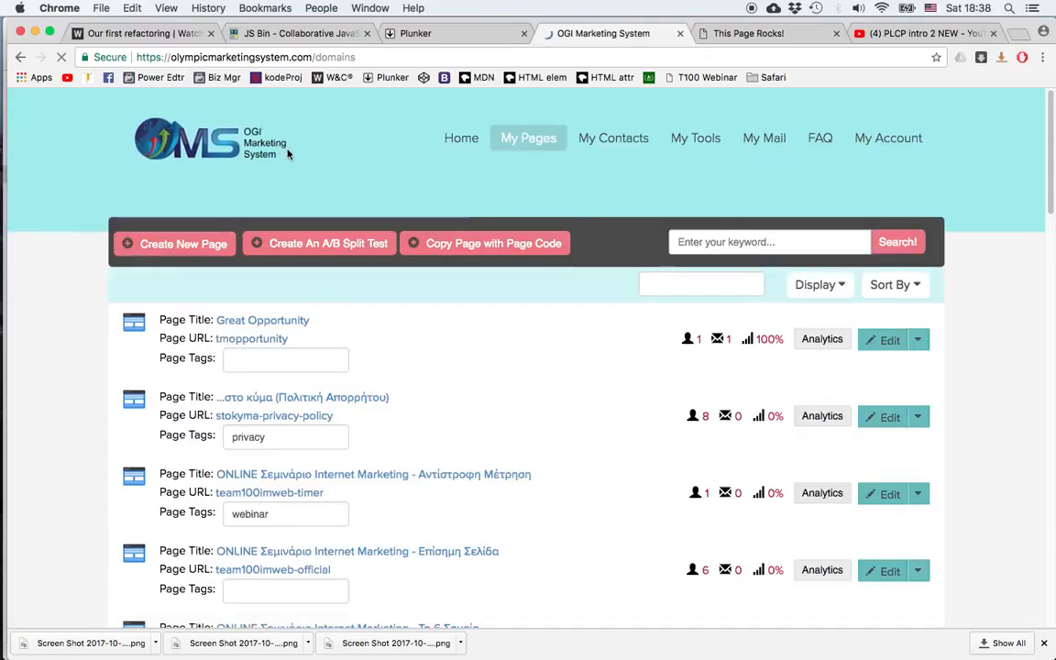
pyautogui.click(917, 340)
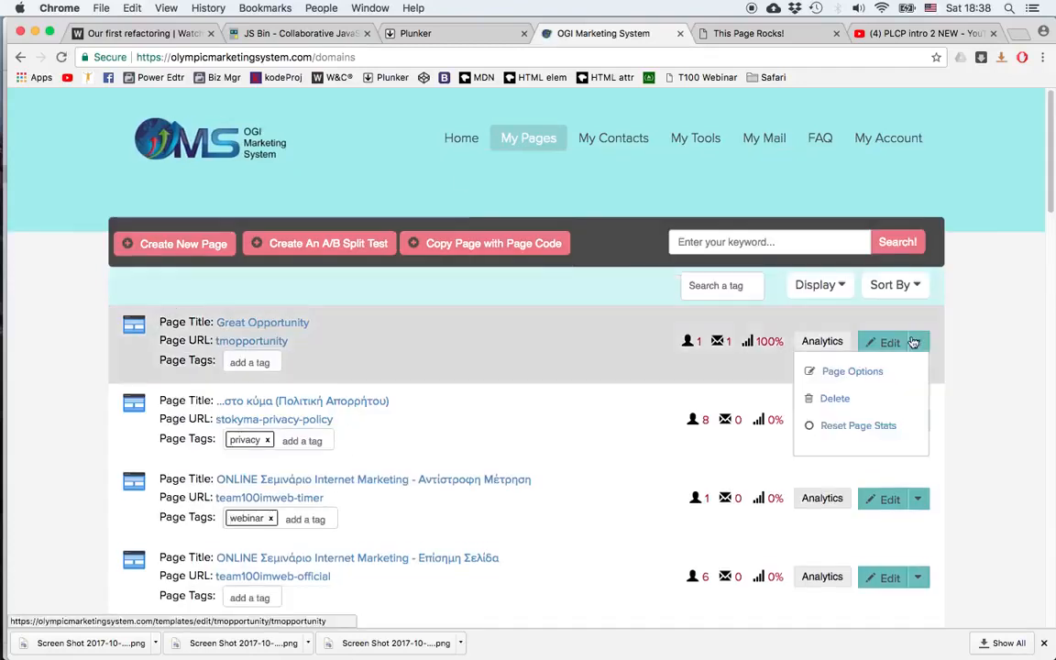
pyautogui.click(865, 372)
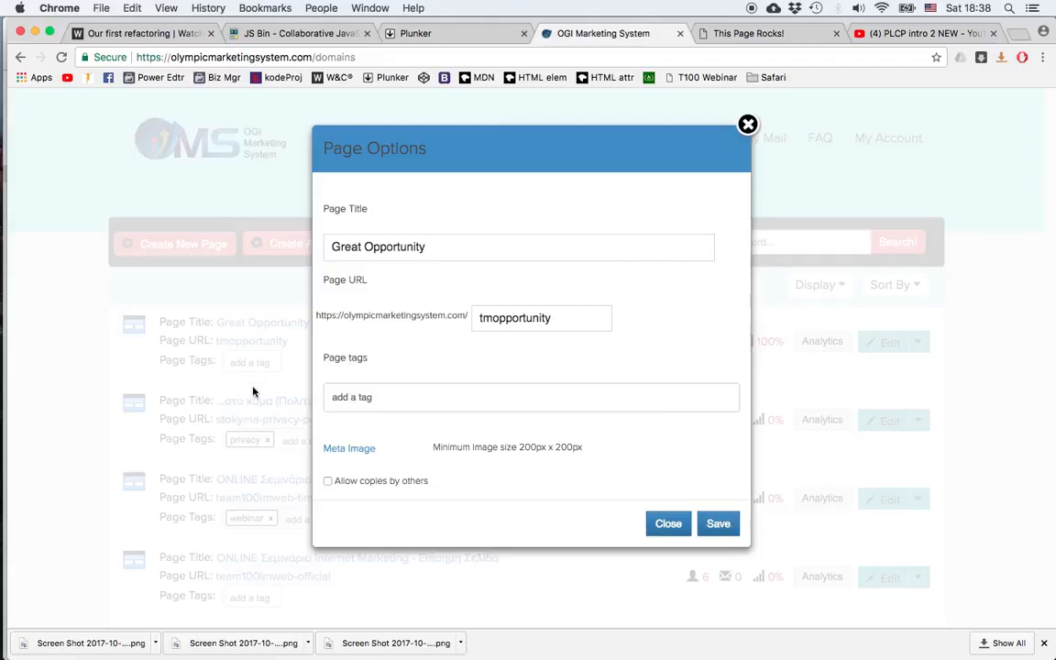
pyautogui.click(347, 450)
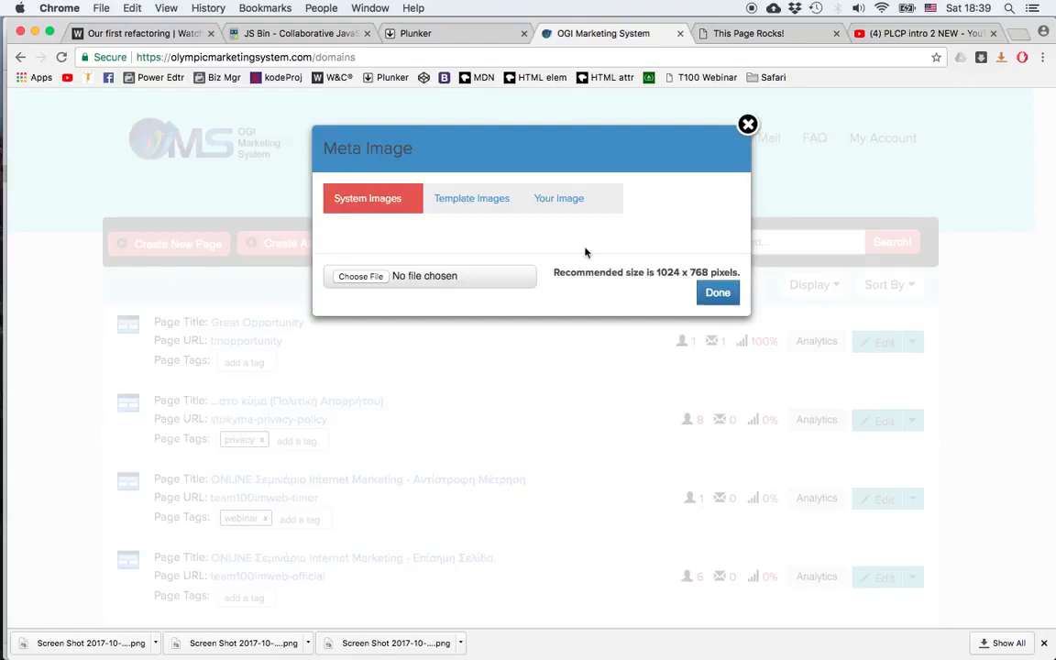
pyautogui.click(749, 124)
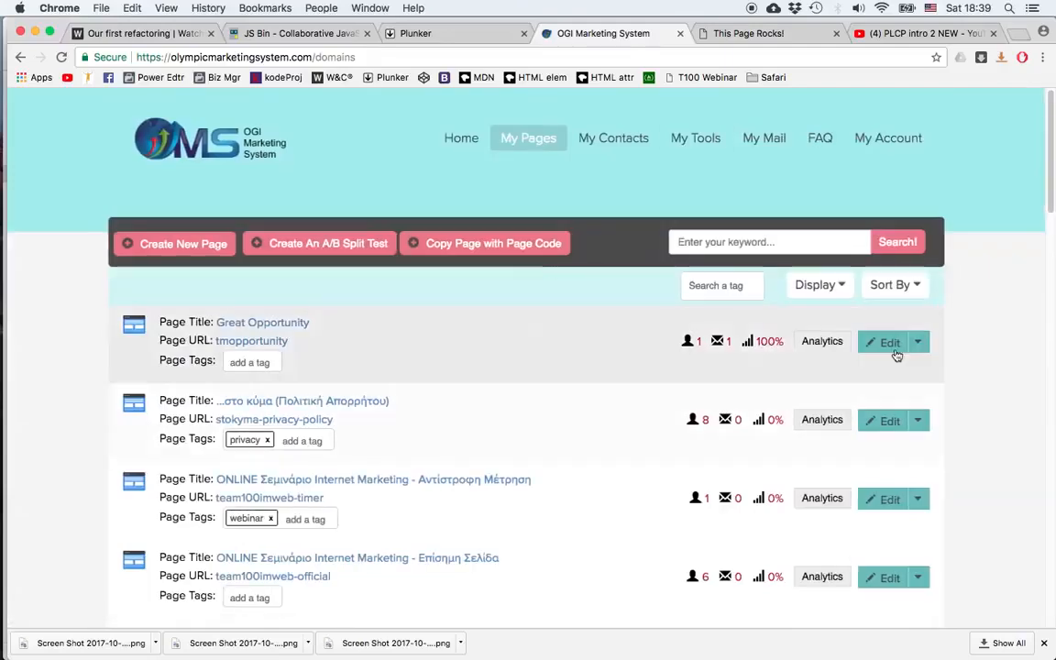
# Step: Enable Allow copies by others in the Great Opportunity page options, copy its page code and save
pyautogui.click(916, 343)
pyautogui.click(850, 373)
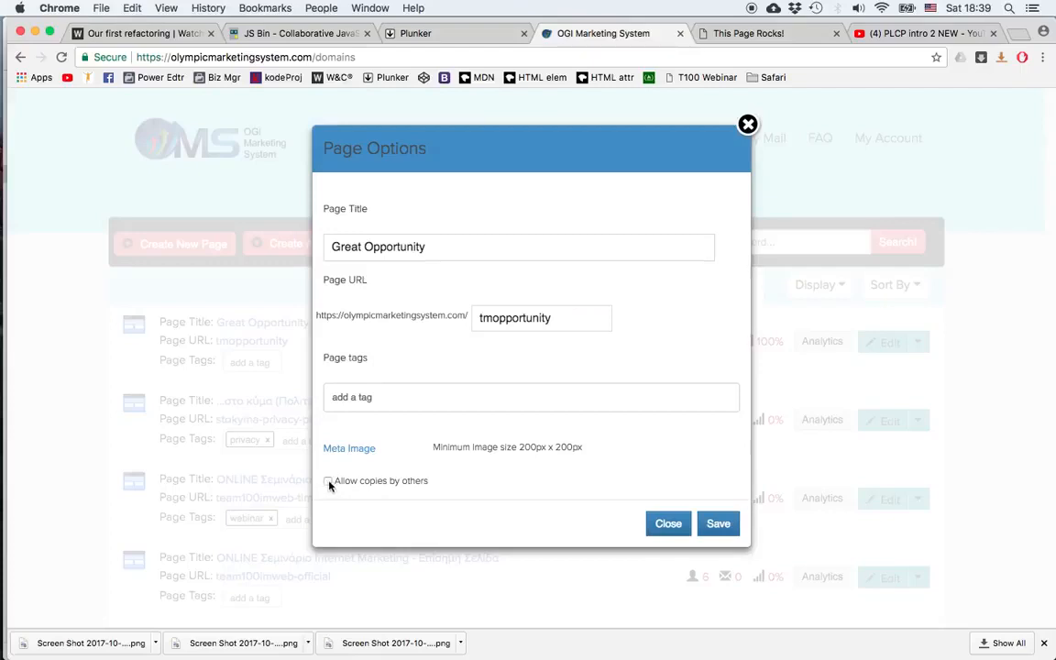
pyautogui.click(329, 482)
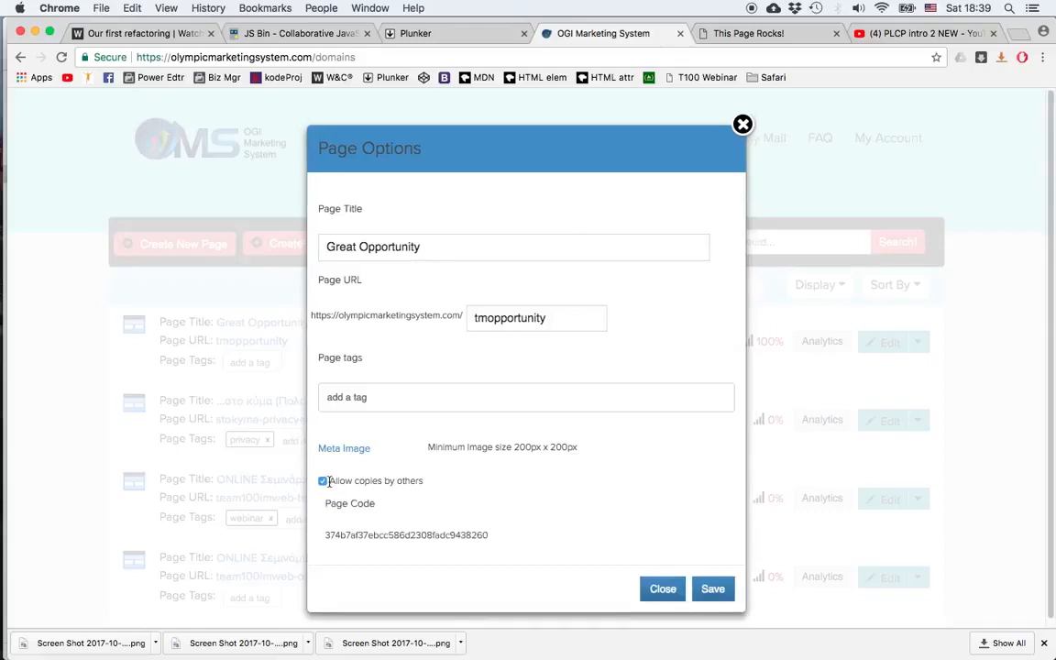
pyautogui.doubleClick(393, 536)
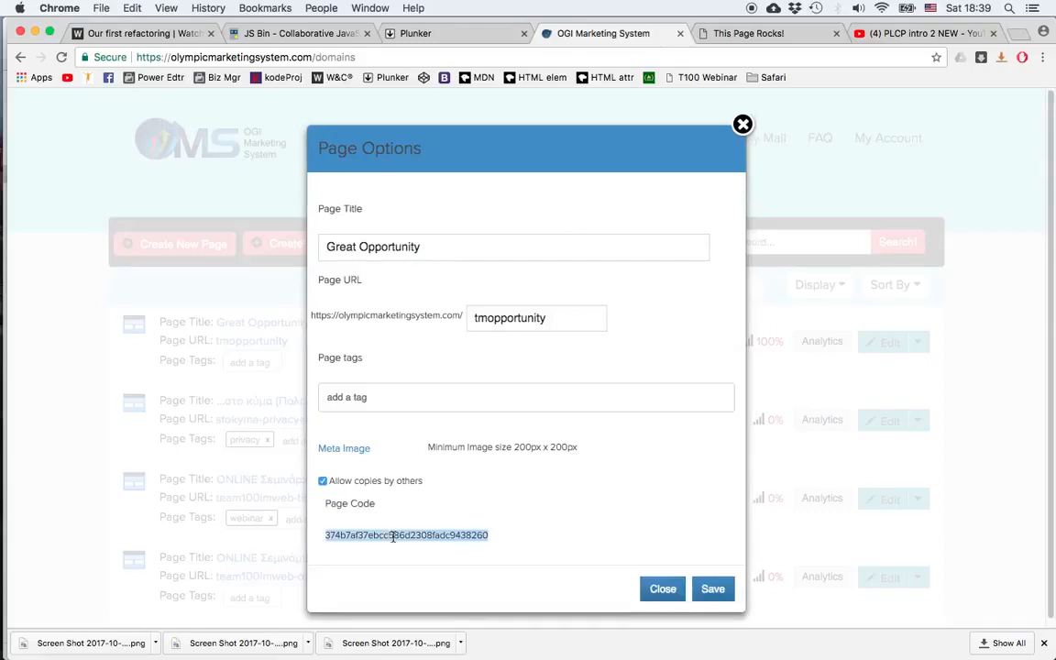
pyautogui.rightClick(393, 536)
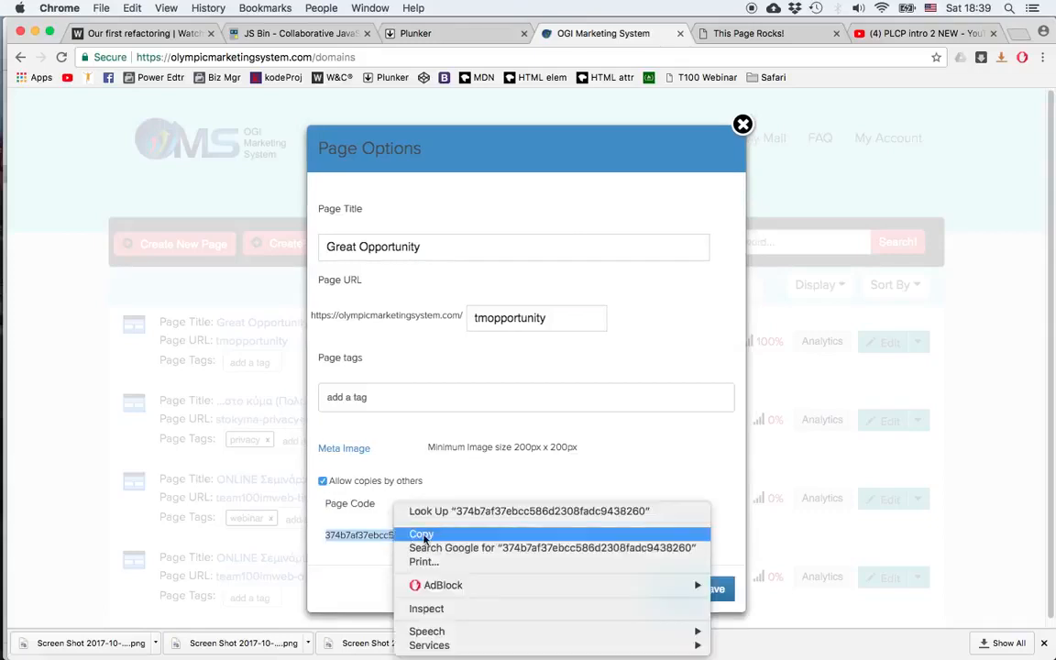
pyautogui.click(686, 537)
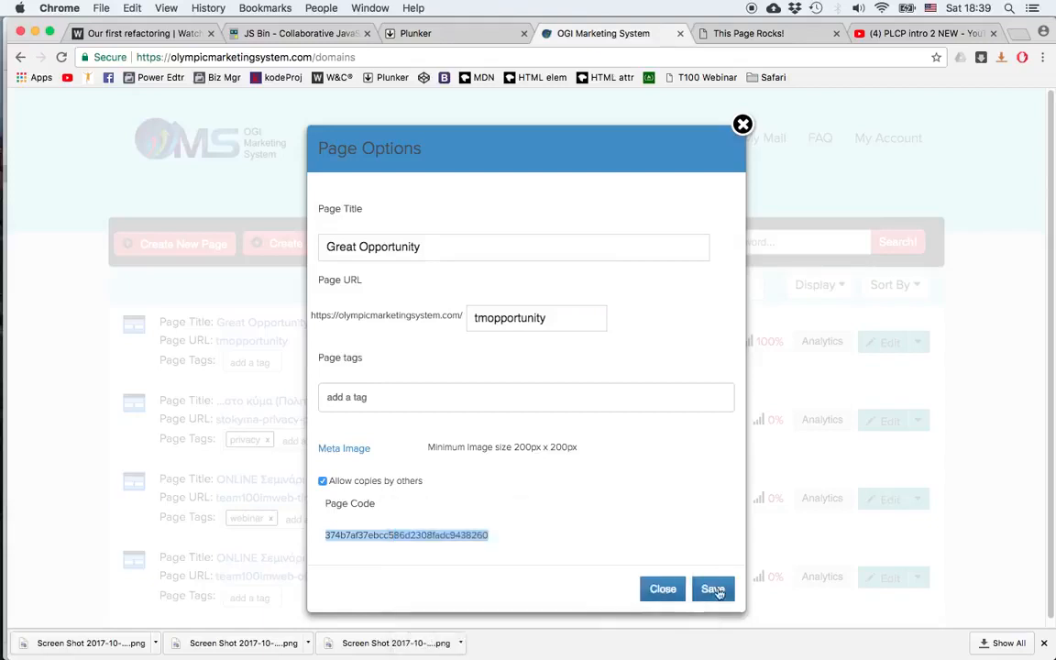
pyautogui.click(714, 589)
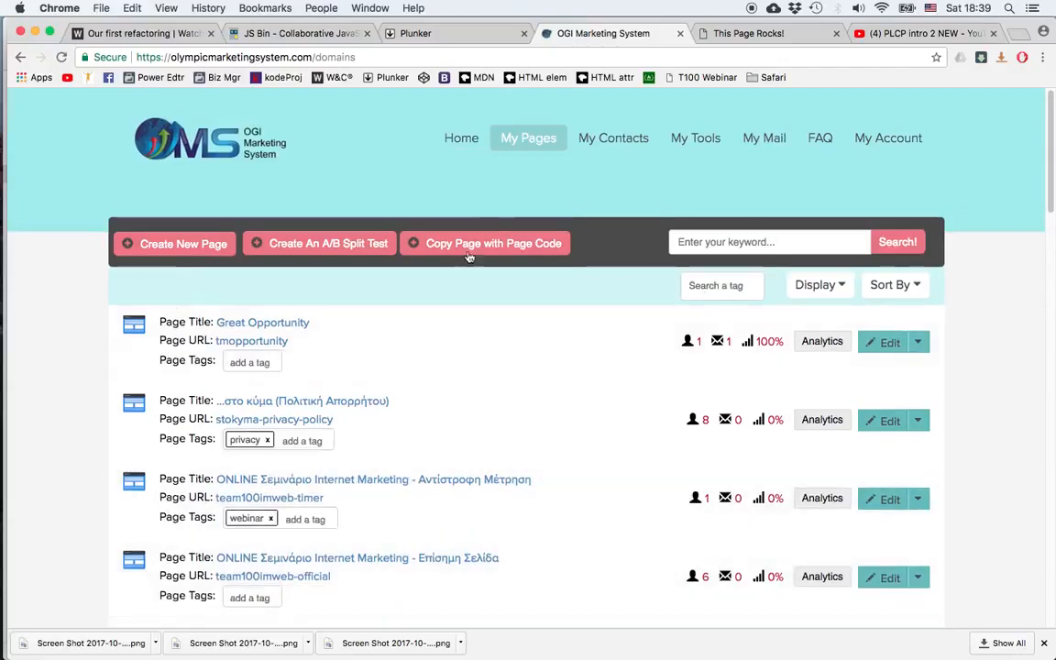
# Step: Start Copy Page with Page Code and paste the copied page code
pyautogui.click(468, 247)
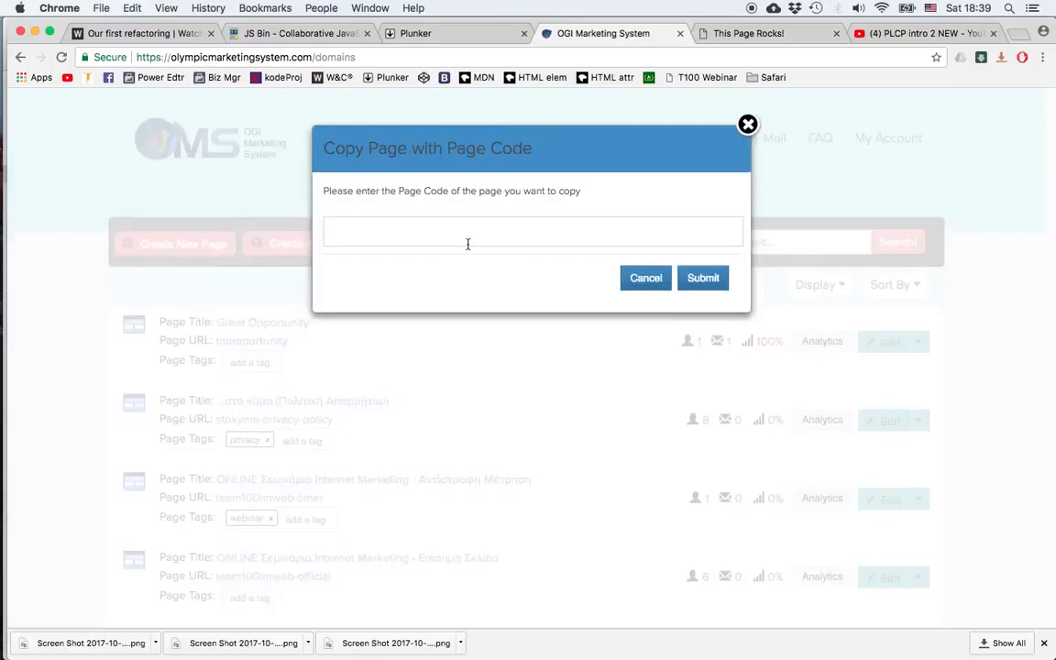
pyautogui.rightClick(438, 232)
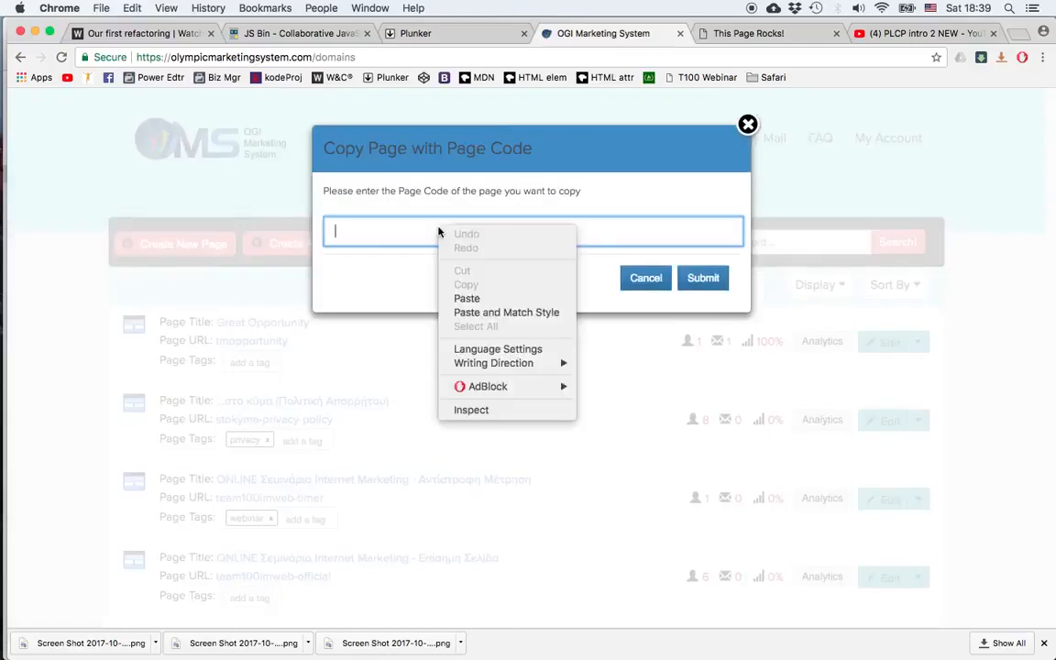
pyautogui.click(497, 299)
pyautogui.click(714, 282)
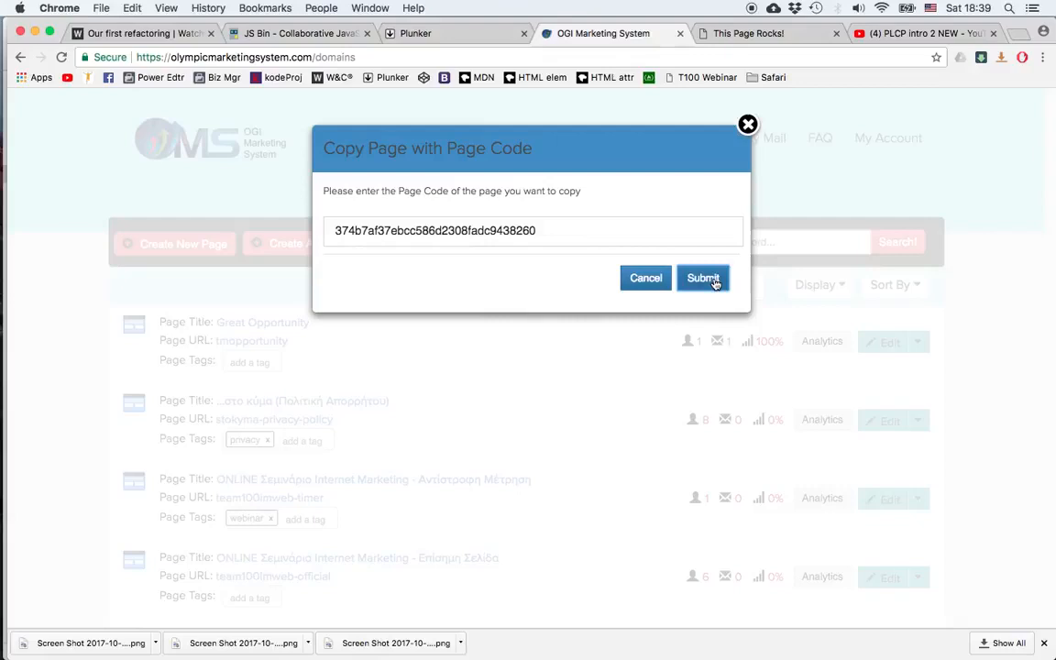
# Step: Create the copied page with title Title 2 and URL opport2
pyautogui.click(407, 180)
pyautogui.write('Title 2')
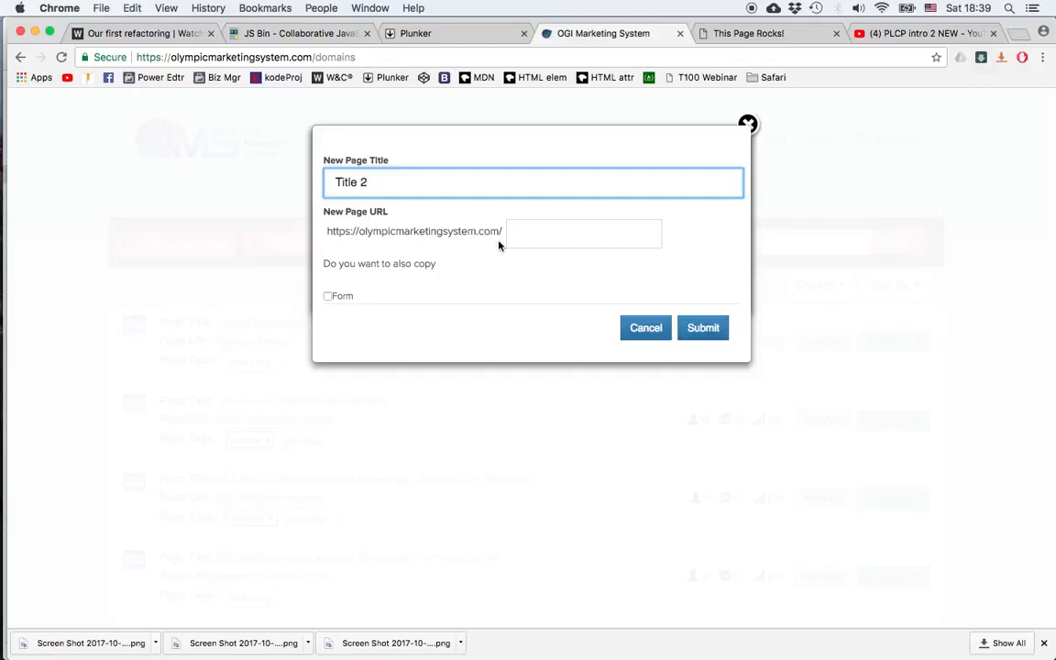
pyautogui.click(549, 233)
pyautogui.write('opport2')
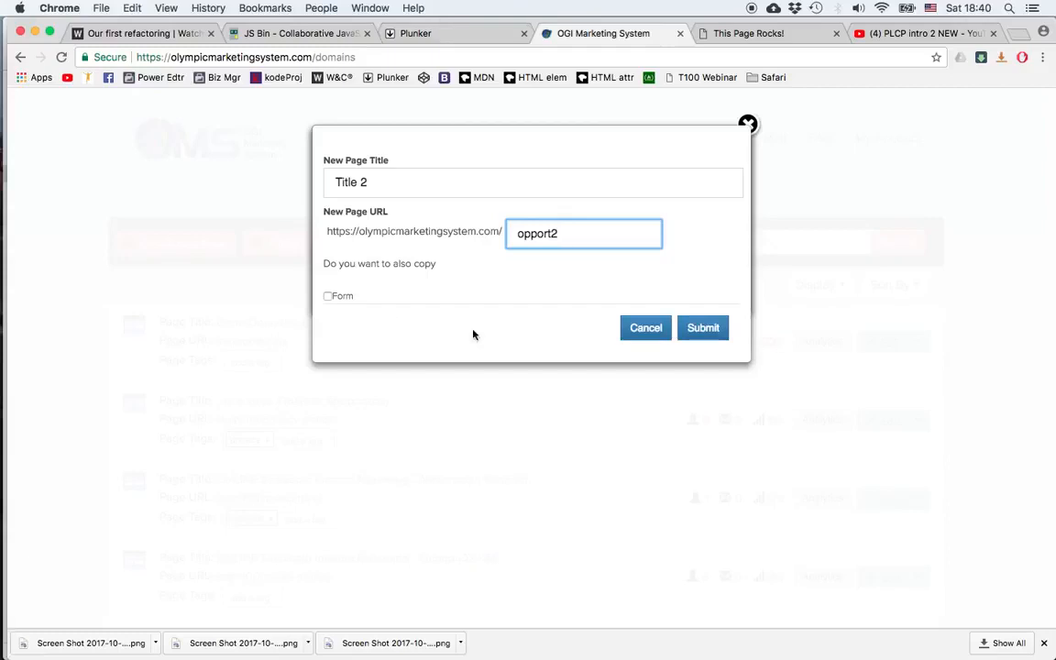
pyautogui.click(711, 335)
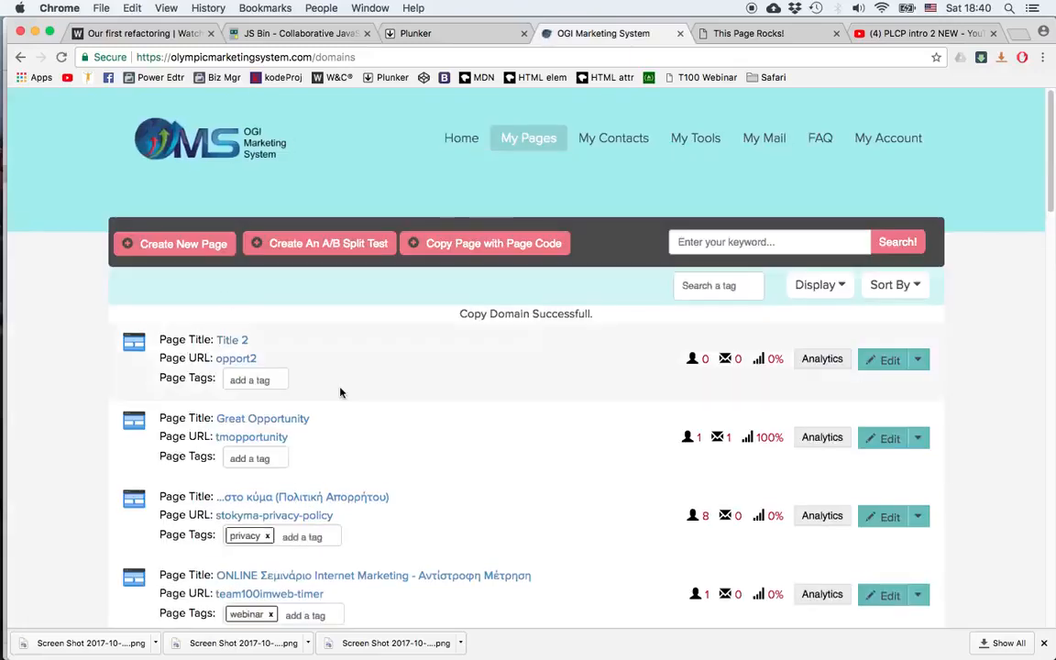
pyautogui.moveTo(897, 364)
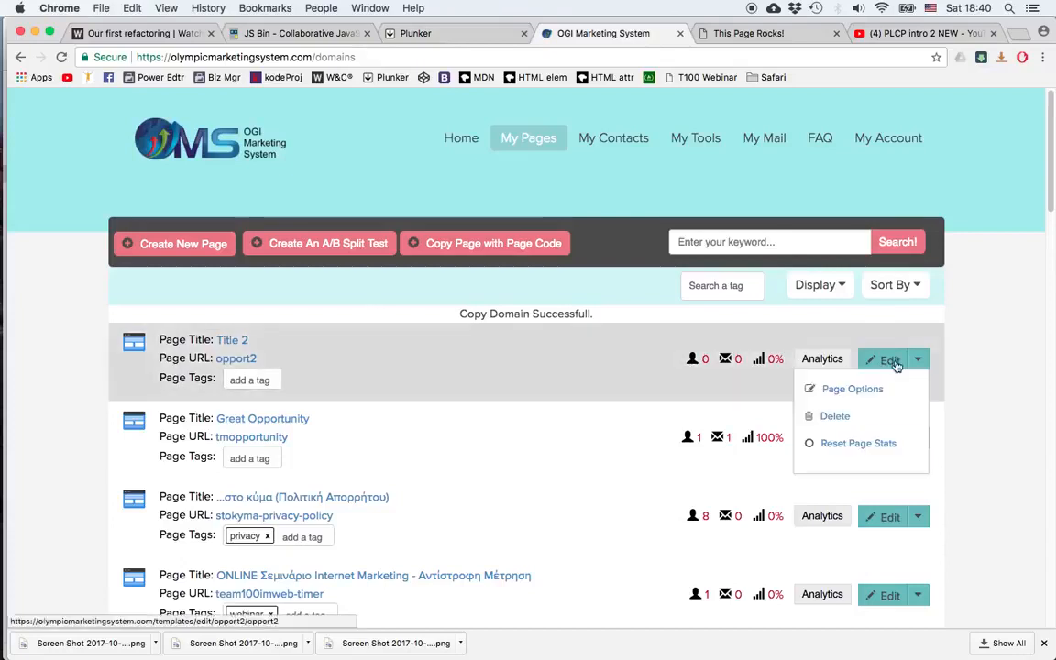
# Step: Delete the copied Title 2 page and confirm the deletion
pyautogui.click(836, 419)
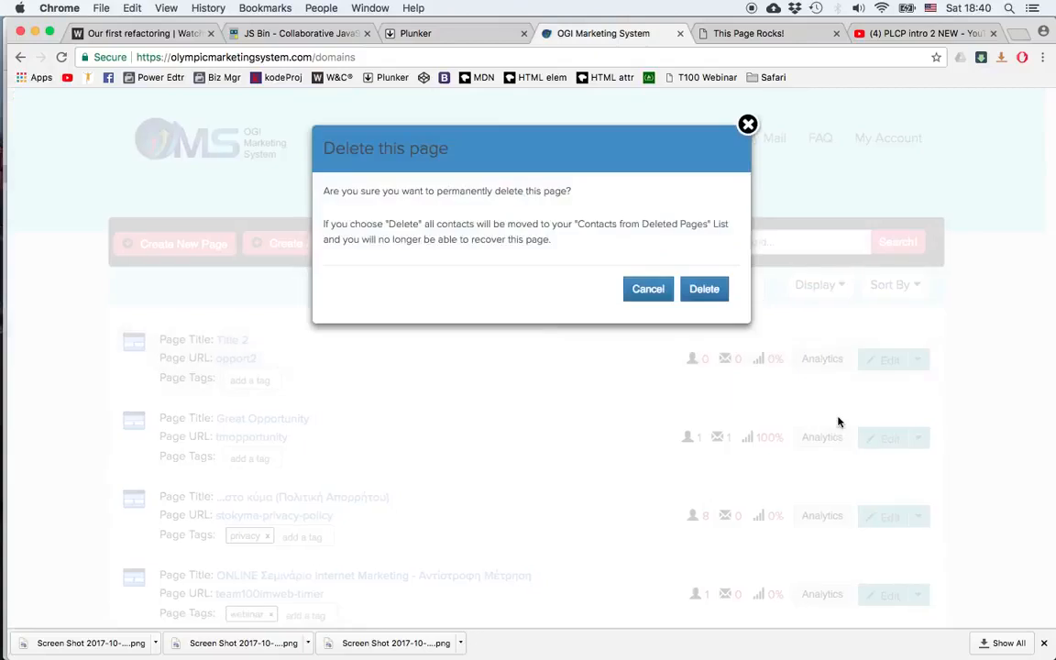
pyautogui.click(713, 289)
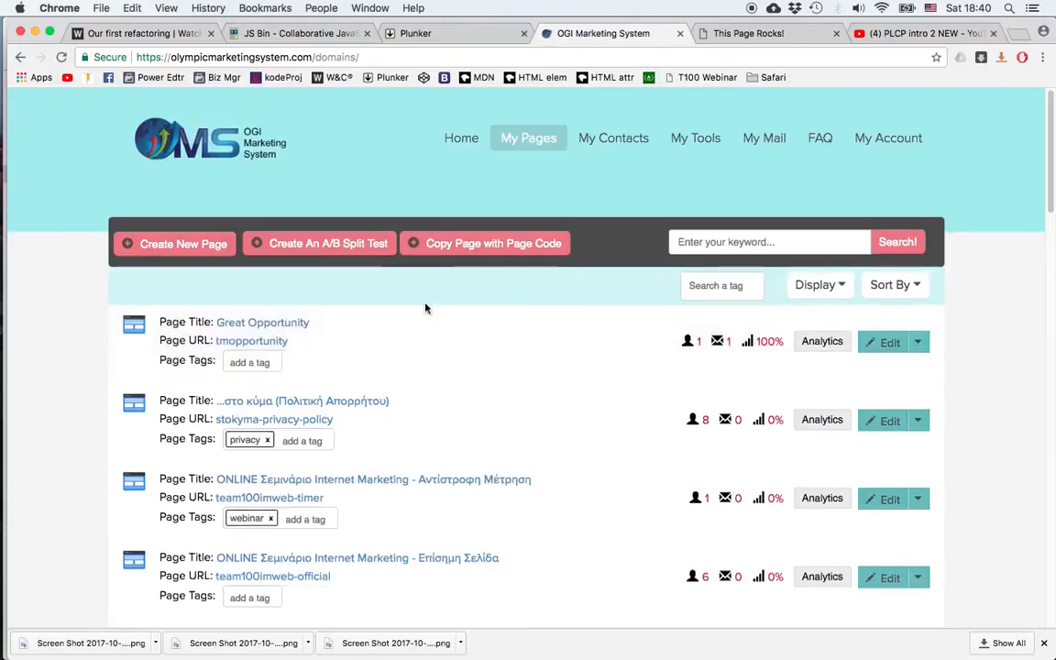
# Step: Search the page list by the keyword webinar
pyautogui.scroll(-15, 437, 323)
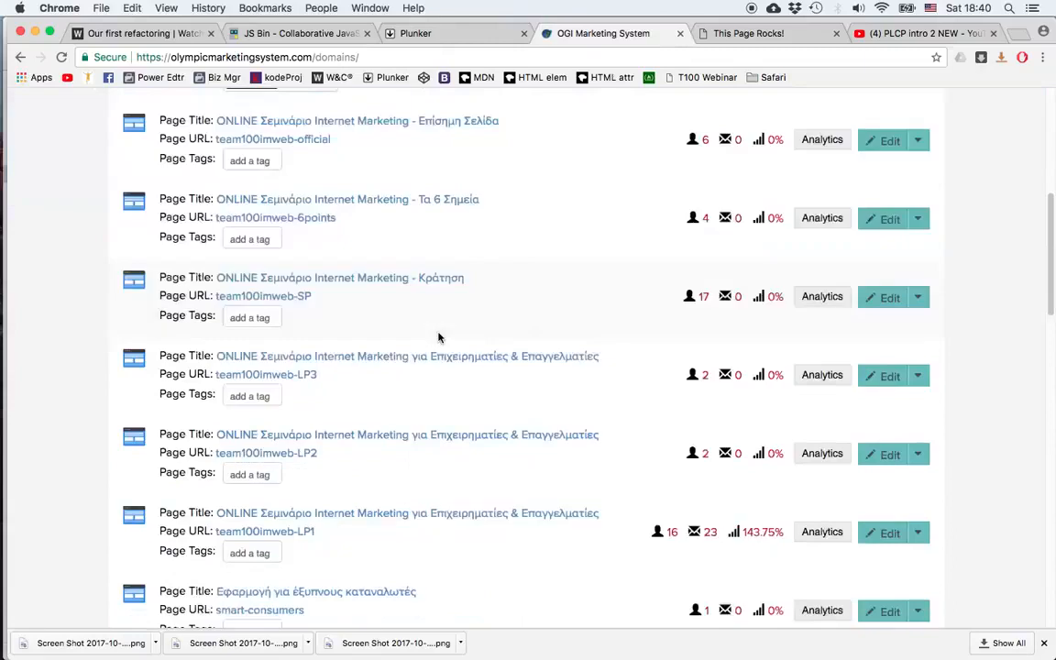
pyautogui.scroll(-5, 437, 337)
pyautogui.scroll(10, 589, 375)
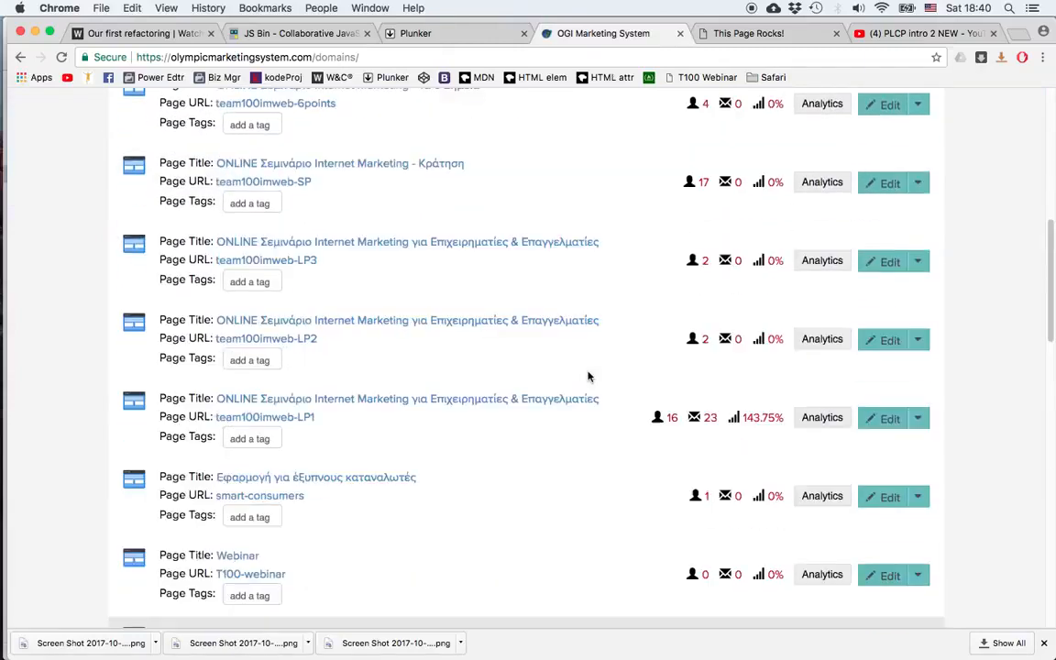
pyautogui.scroll(15, 590, 375)
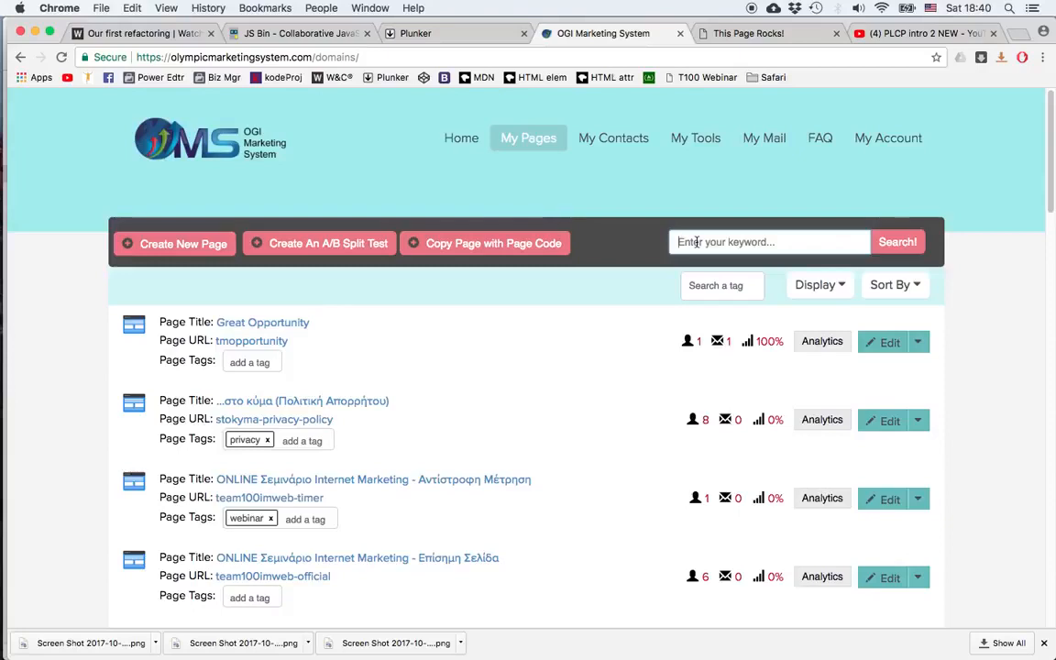
pyautogui.click(697, 242)
pyautogui.write('webiona')
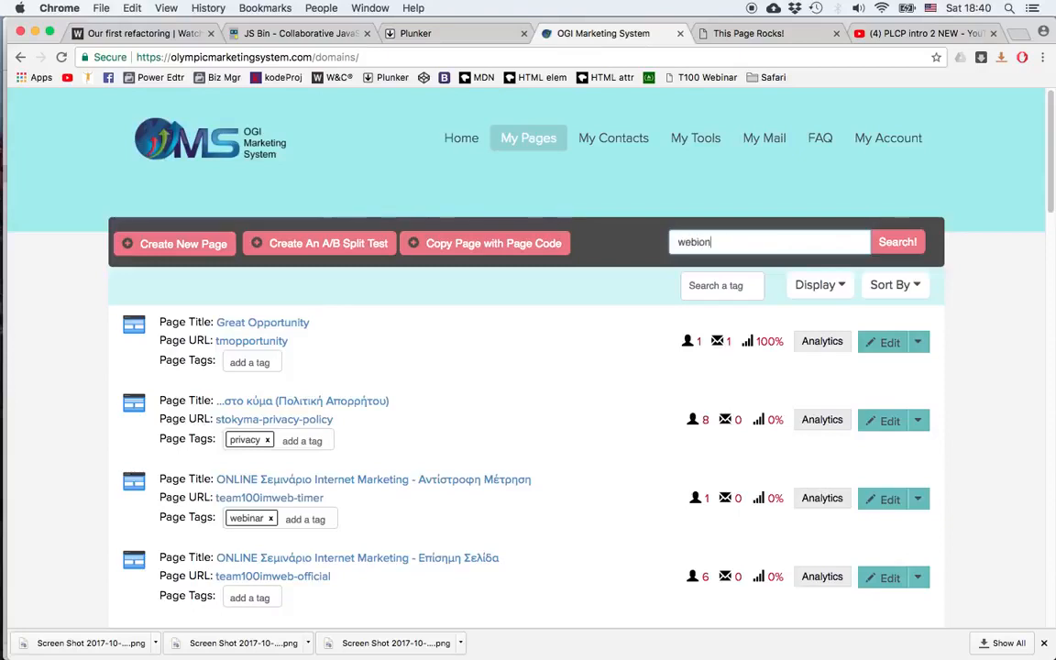
pyautogui.press('BackSpace')
pyautogui.press('BackSpace')
pyautogui.press('BackSpace')
pyautogui.write('nar')
pyautogui.click(898, 243)
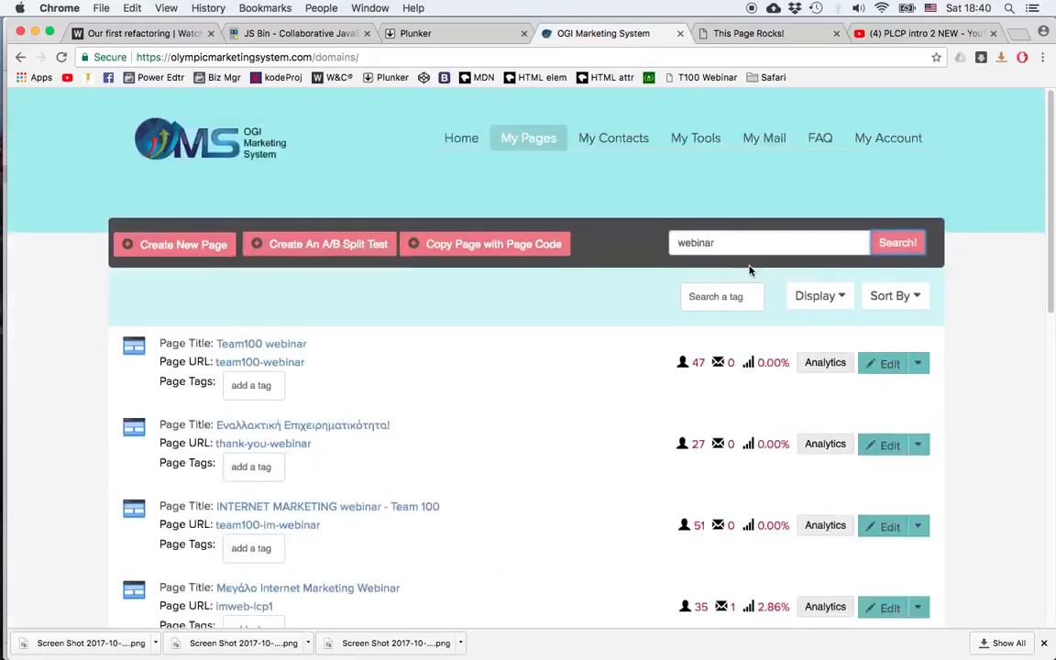
# Step: Review the webinar results, then clear the keyword and search again to list all pages
pyautogui.scroll(-5, 455, 436)
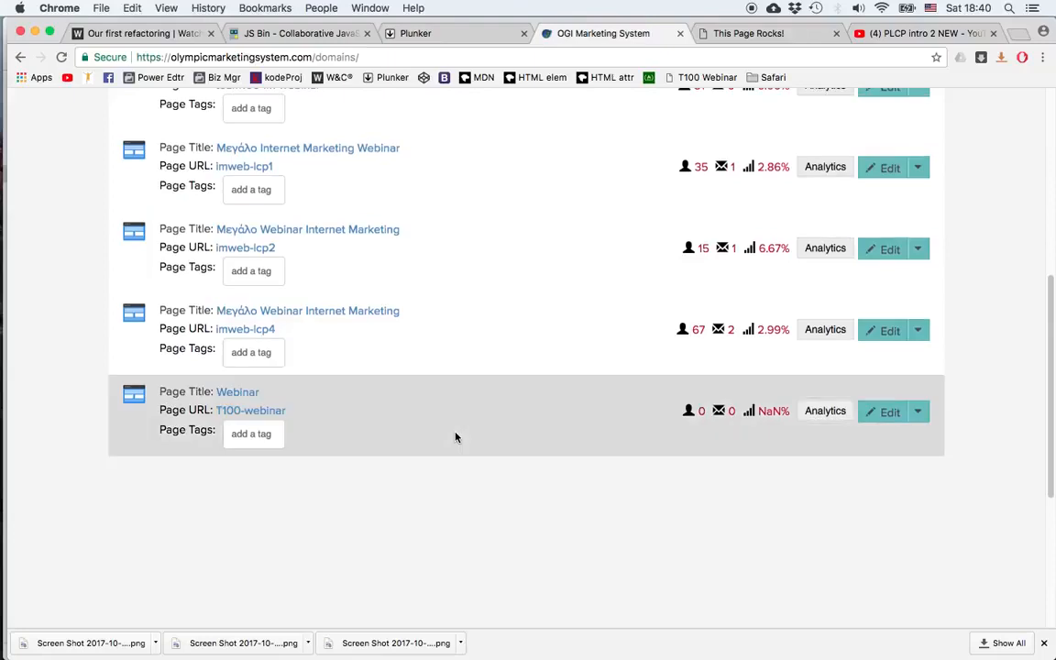
pyautogui.scroll(2, 420, 327)
pyautogui.scroll(3, 419, 321)
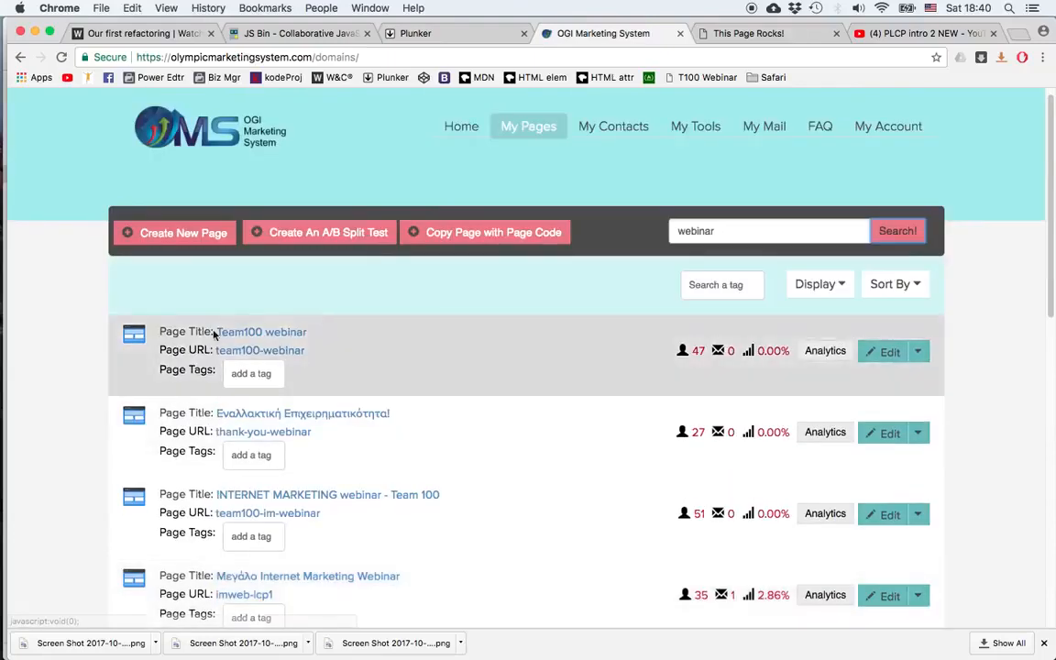
pyautogui.moveTo(718, 230); pyautogui.dragTo(655, 232)
pyautogui.press('BackSpace')
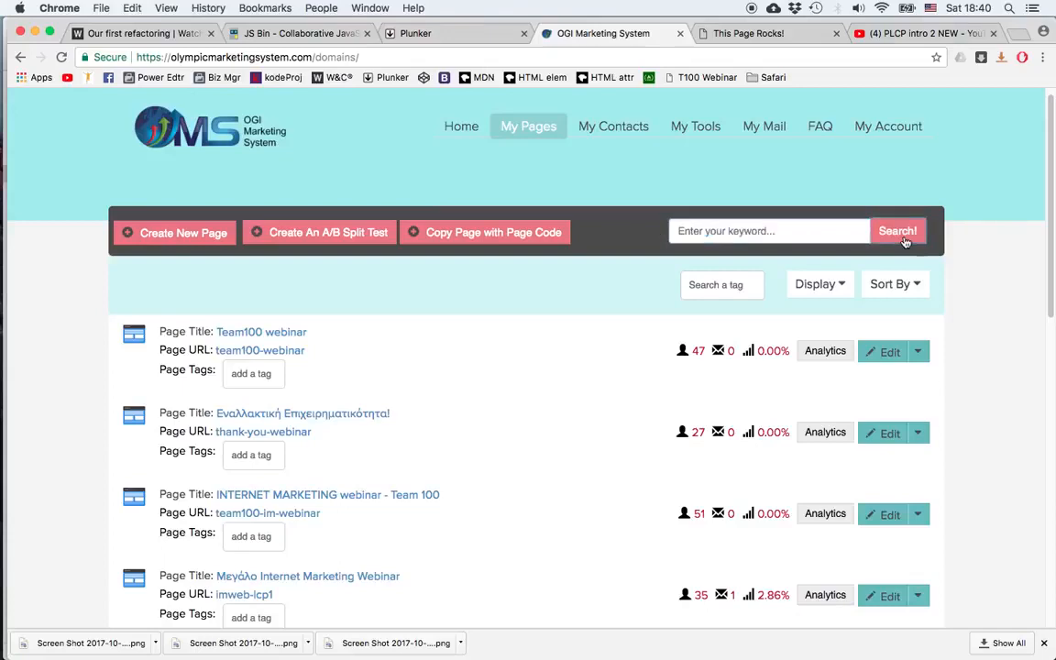
pyautogui.click(900, 235)
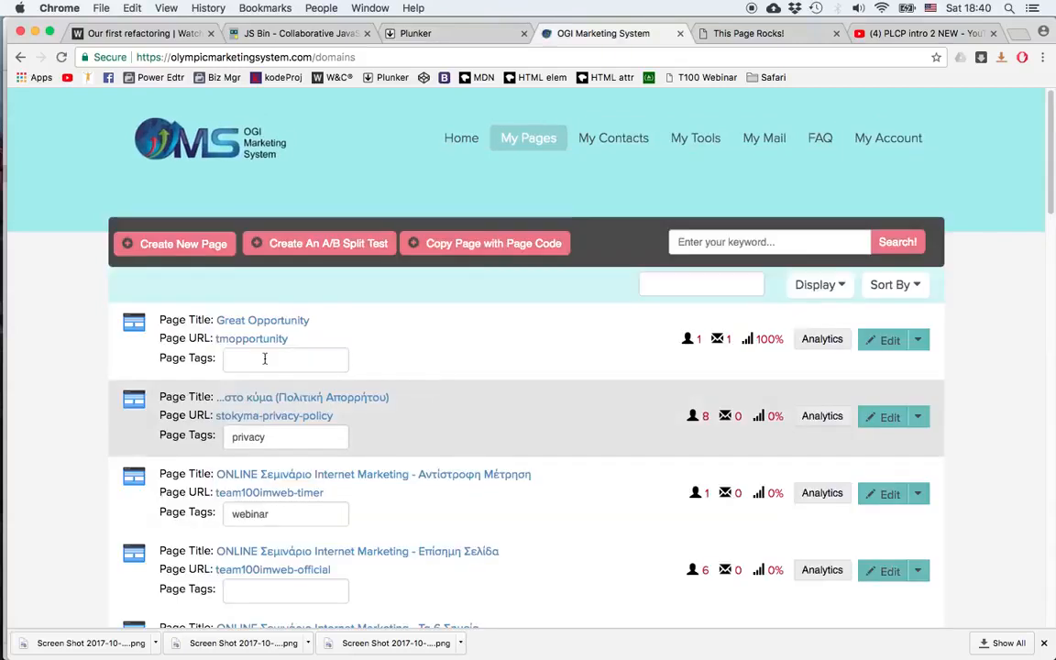
# Step: Add the tag LP to the Great Opportunity page
pyautogui.click(252, 362)
pyautogui.write('LP')
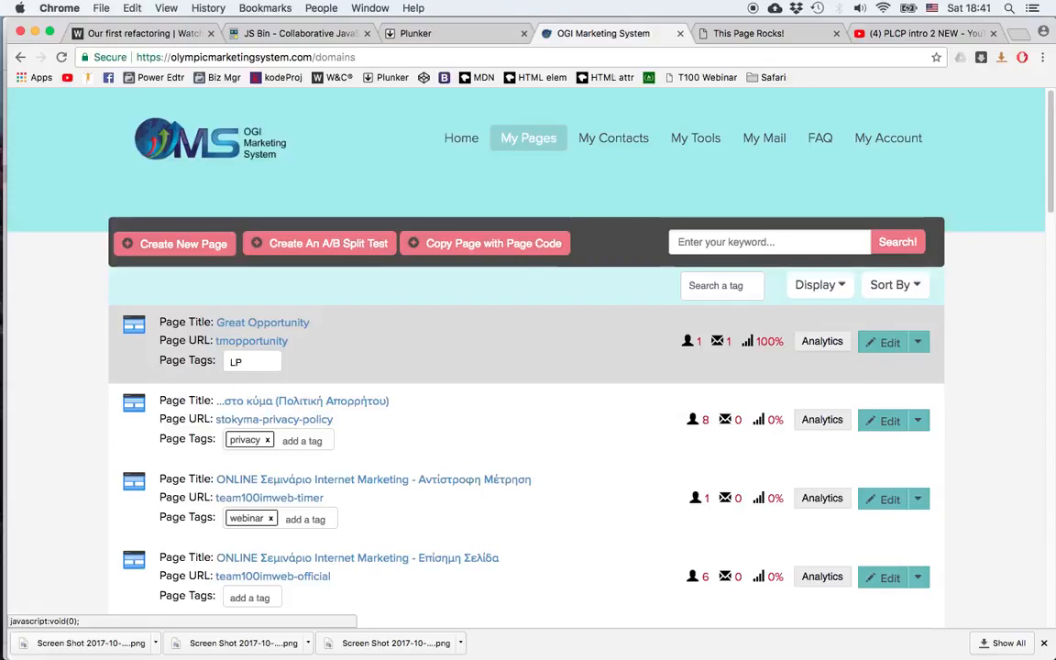
pyautogui.press('Return')
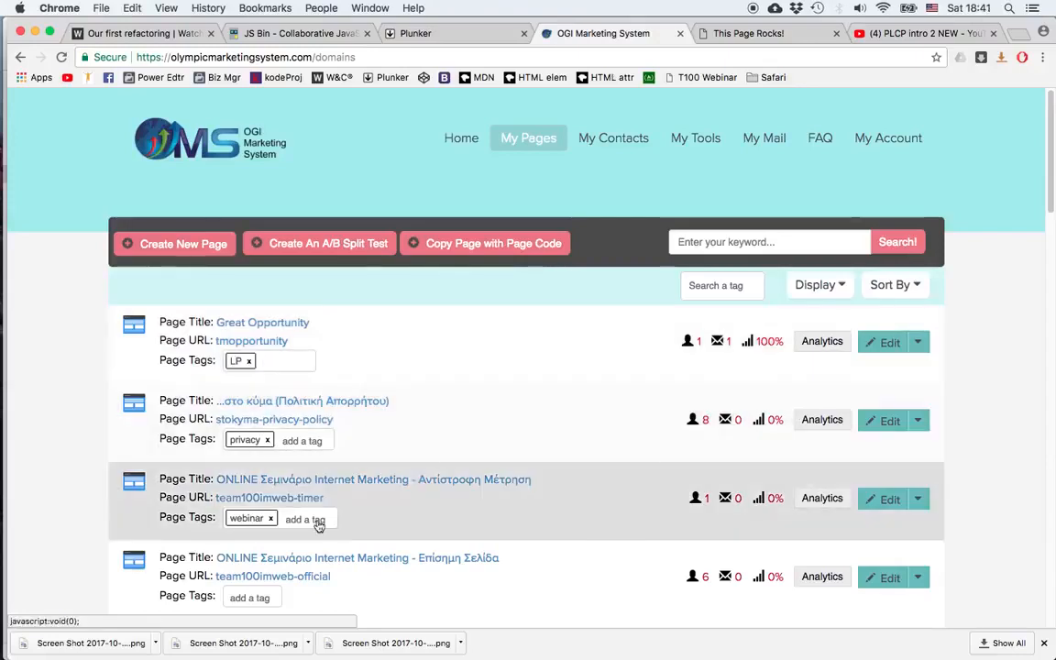
# Step: Add the tag webinar to the team100imweb-official page
pyautogui.click(276, 598)
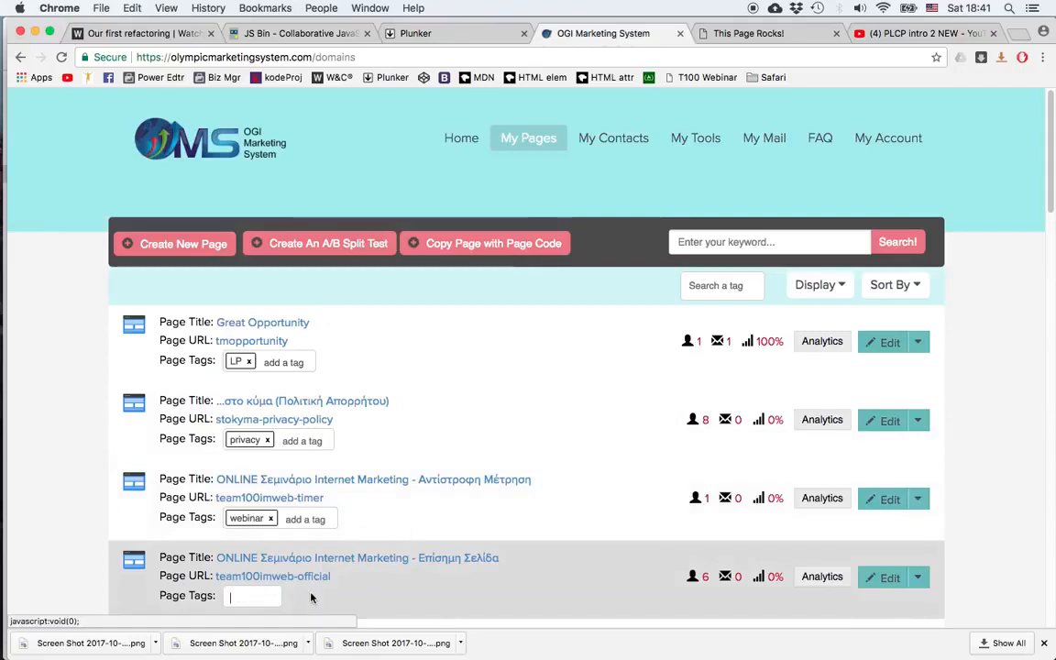
pyautogui.write('web')
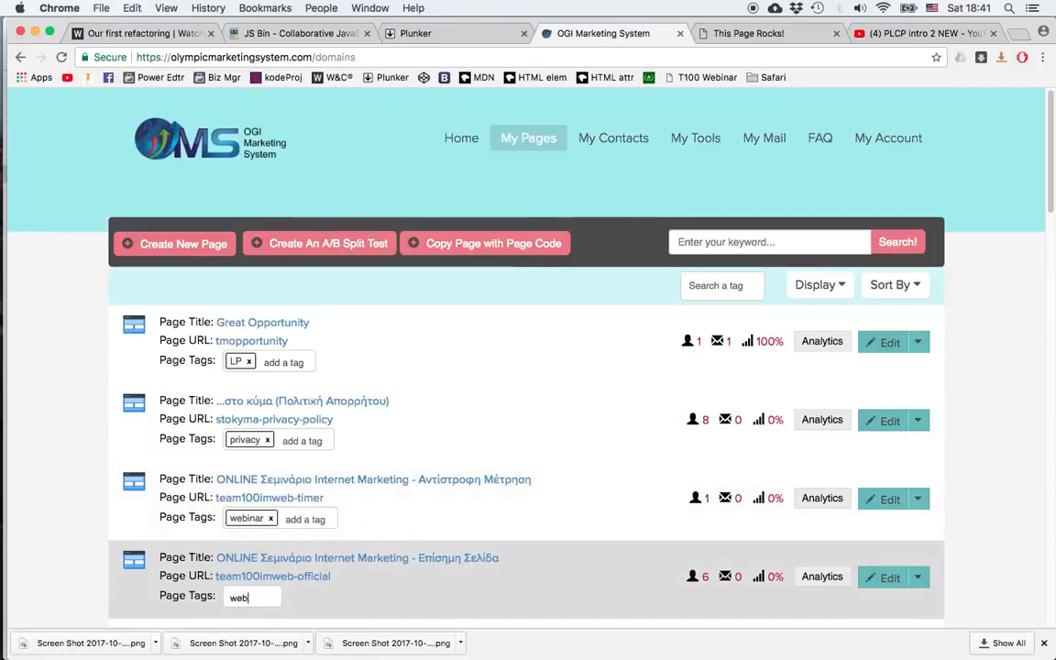
pyautogui.write('inar')
pyautogui.press('Return')
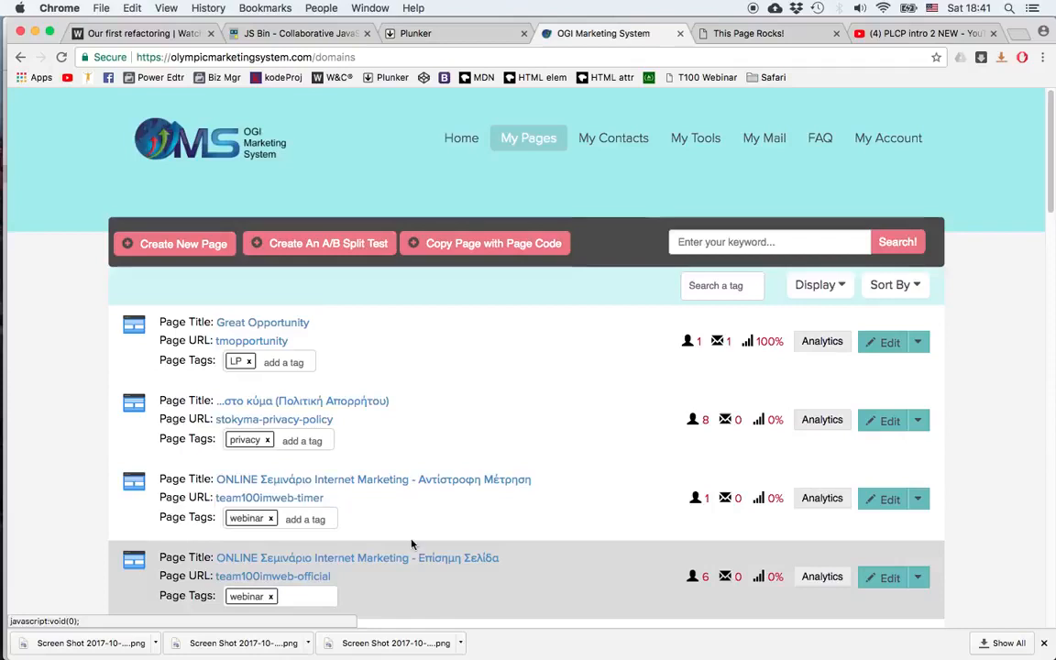
# Step: Filter the page list by the webinar tag, then remove the tag filter
pyautogui.click(714, 285)
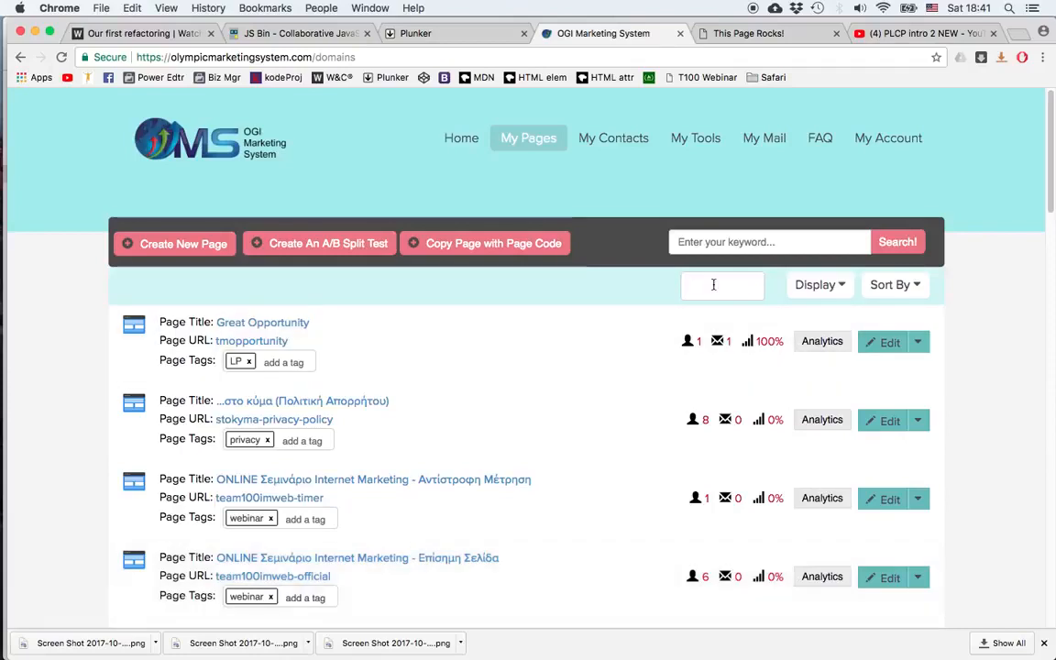
pyautogui.write('webinar')
pyautogui.press('Return')
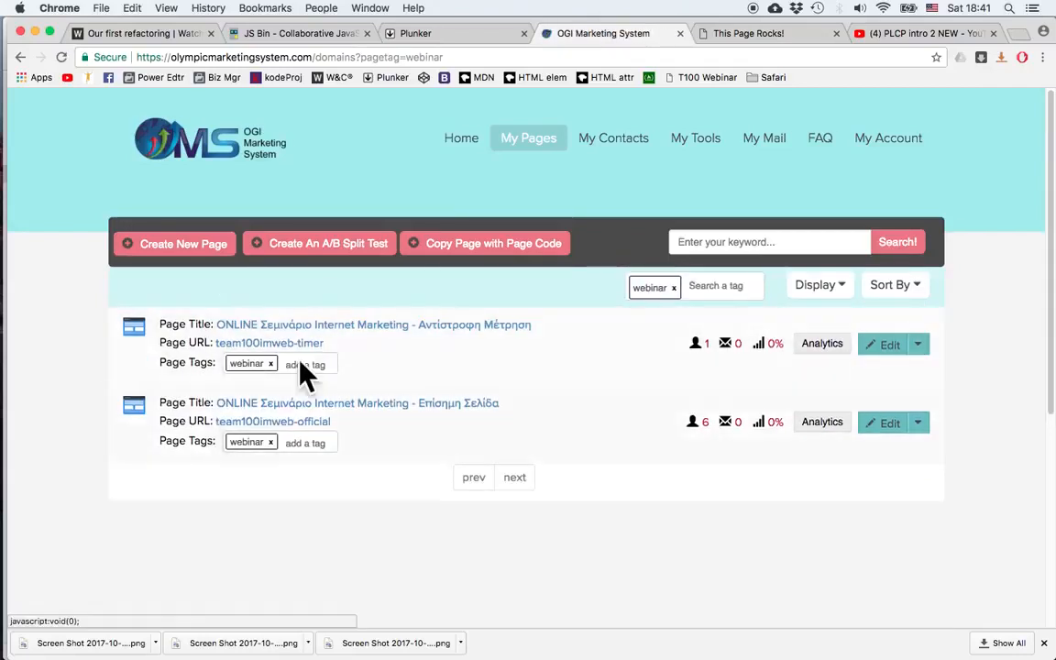
pyautogui.click(673, 288)
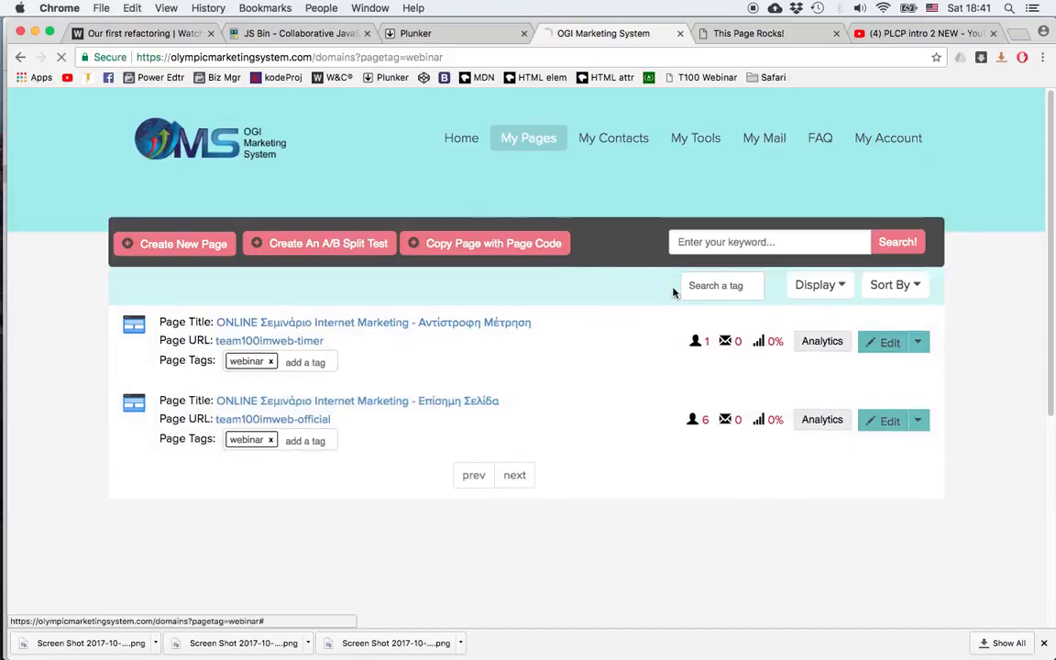
# Step: Examine the Display and Sort By options for the page list
pyautogui.click(829, 286)
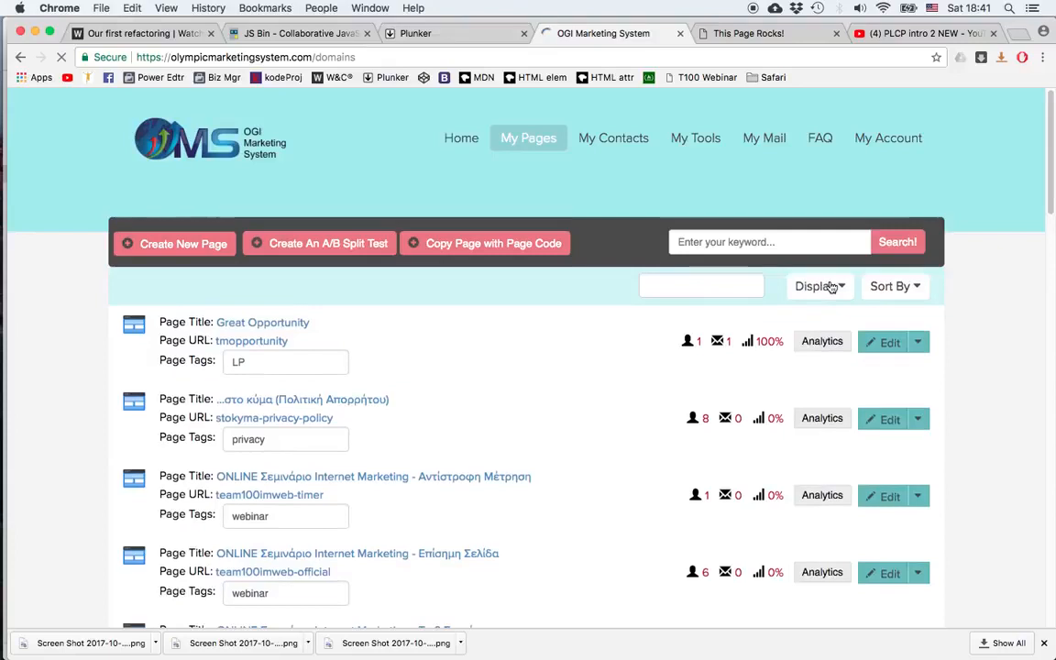
pyautogui.click(917, 285)
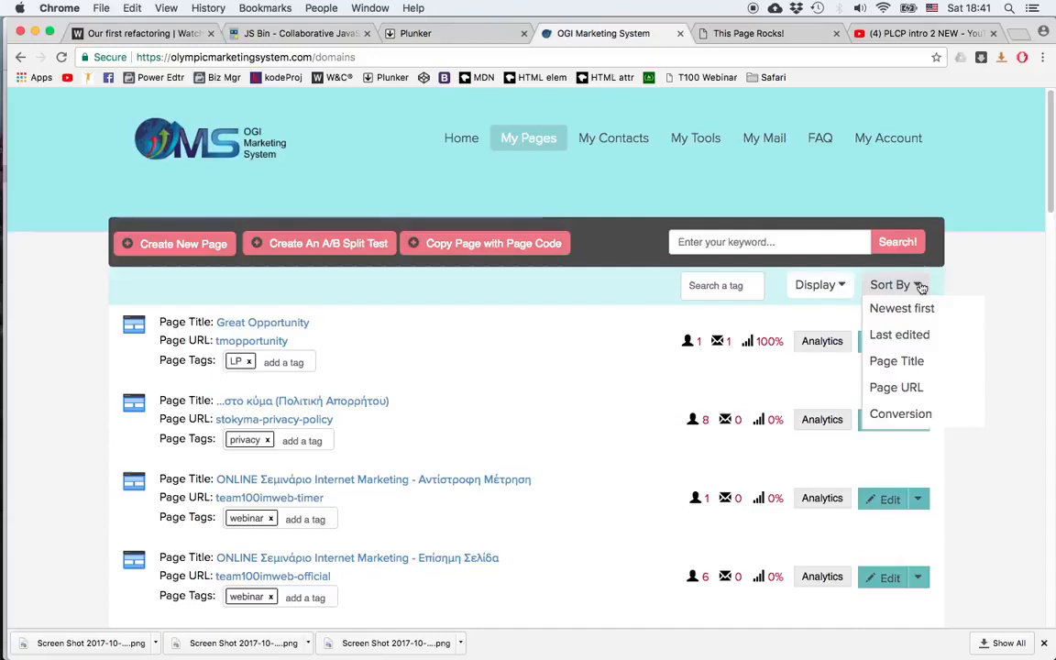
pyautogui.click(966, 276)
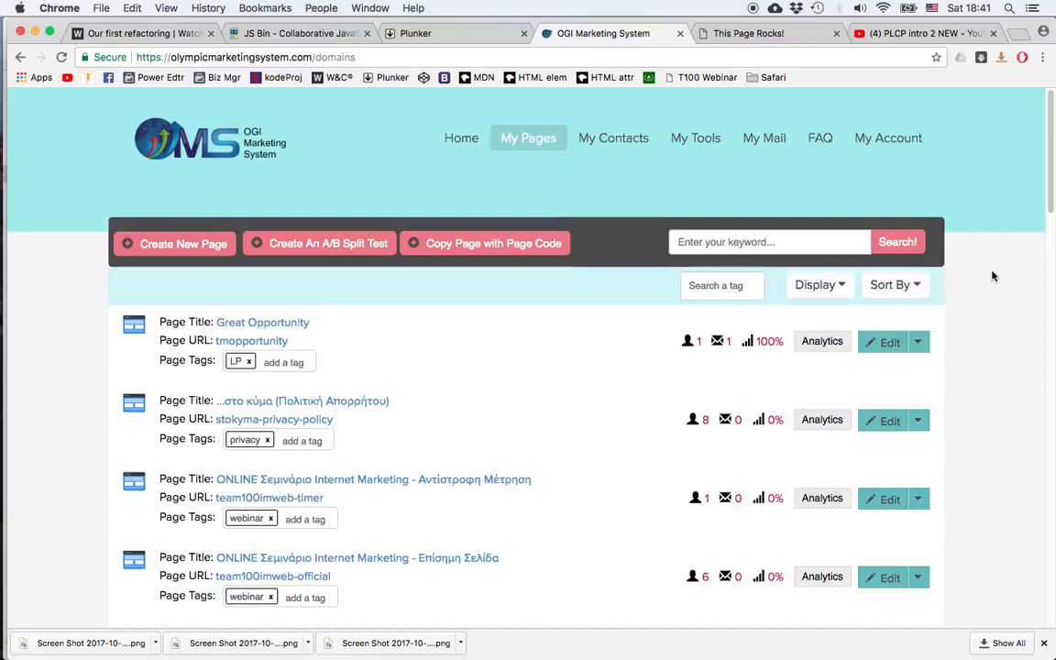
# Step: Open the analytics of the oms-lcp1 page and examine its conversion rate and variation actions
pyautogui.scroll(-10, 992, 276)
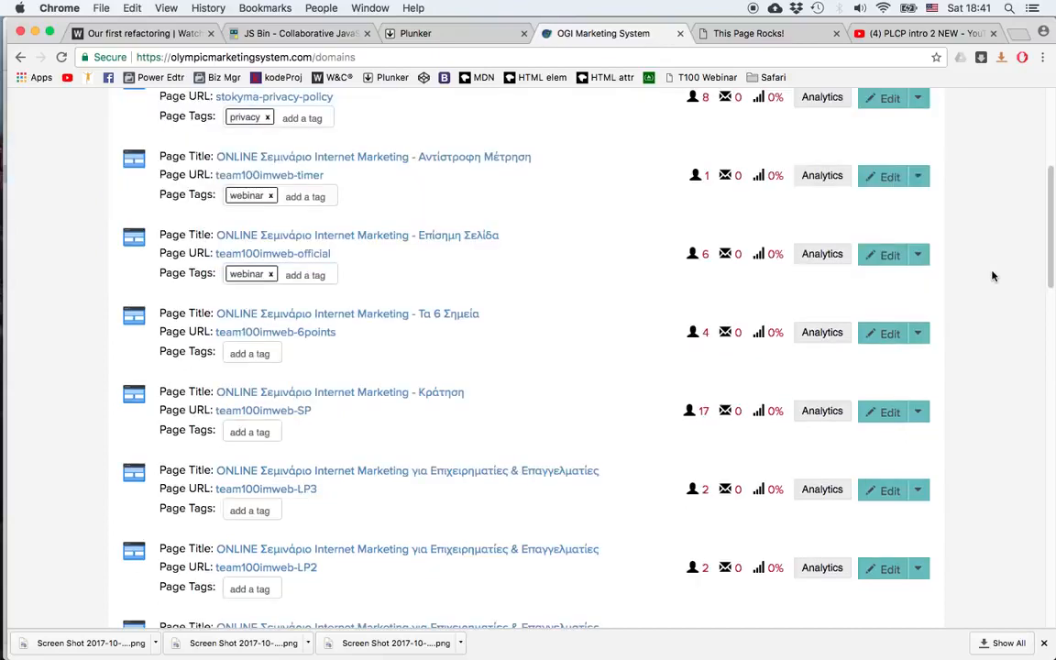
pyautogui.scroll(-8, 992, 276)
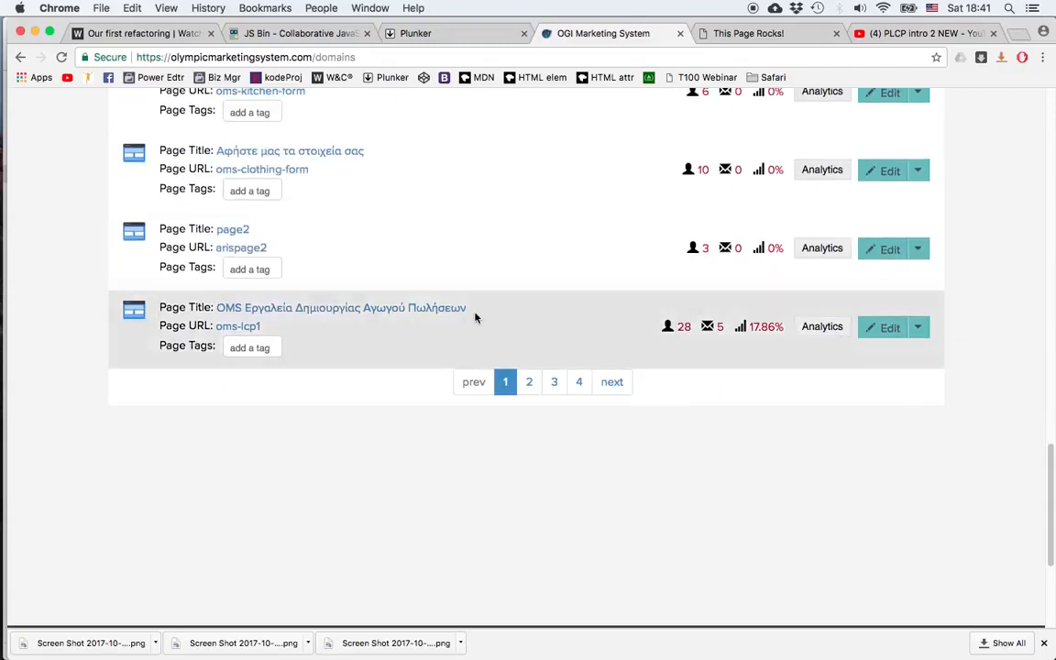
pyautogui.click(812, 327)
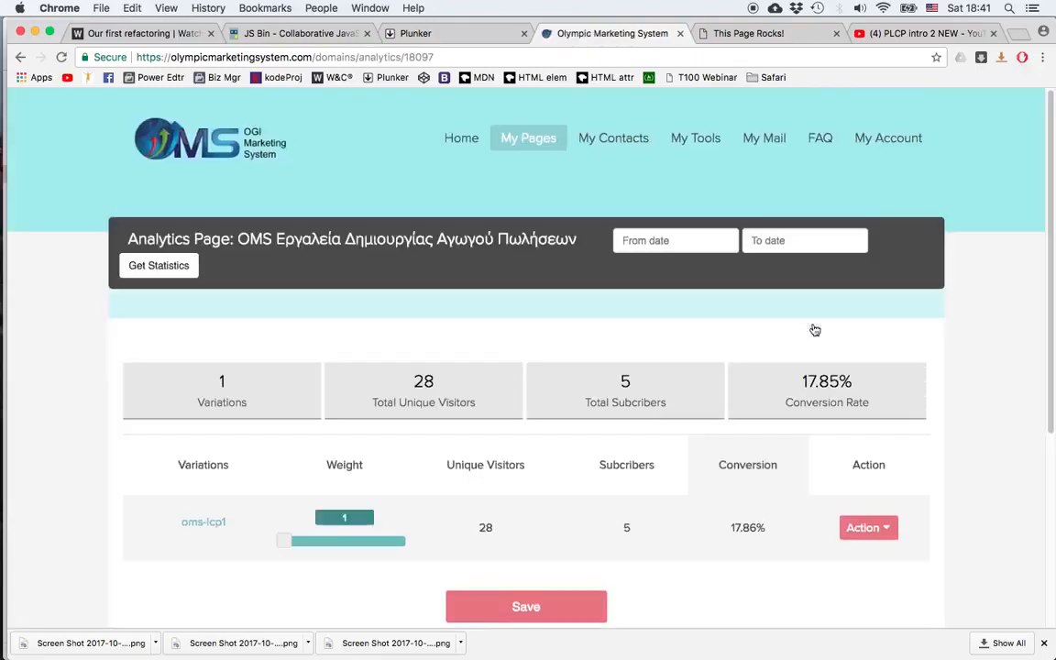
pyautogui.click(379, 399)
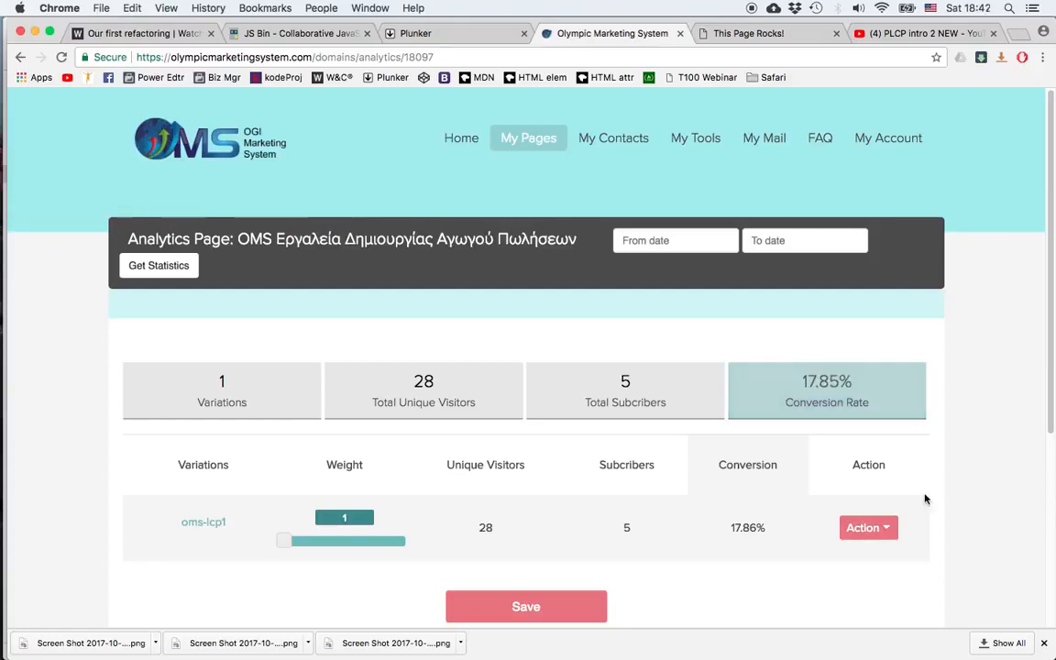
pyautogui.click(884, 529)
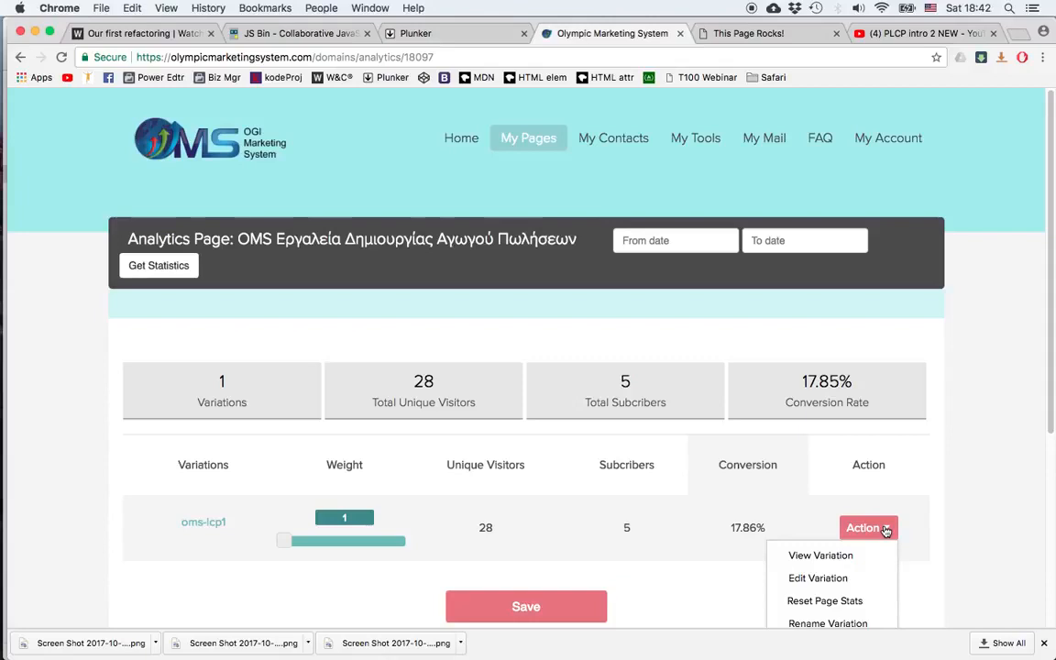
# Step: Return to the My Pages list
pyautogui.moveTo(538, 158)
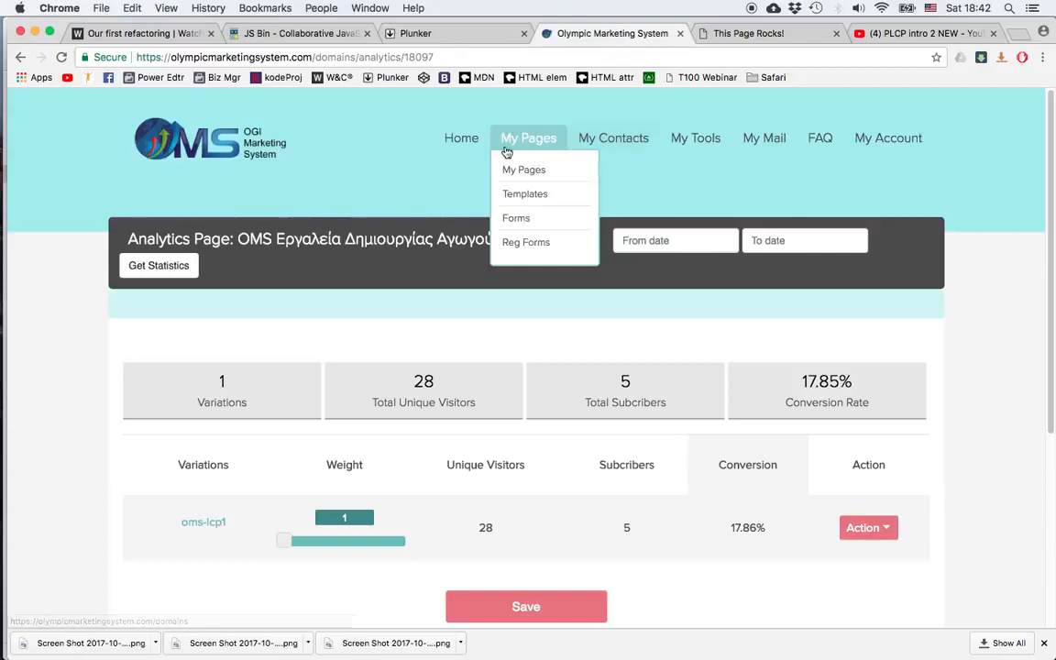
pyautogui.click(518, 171)
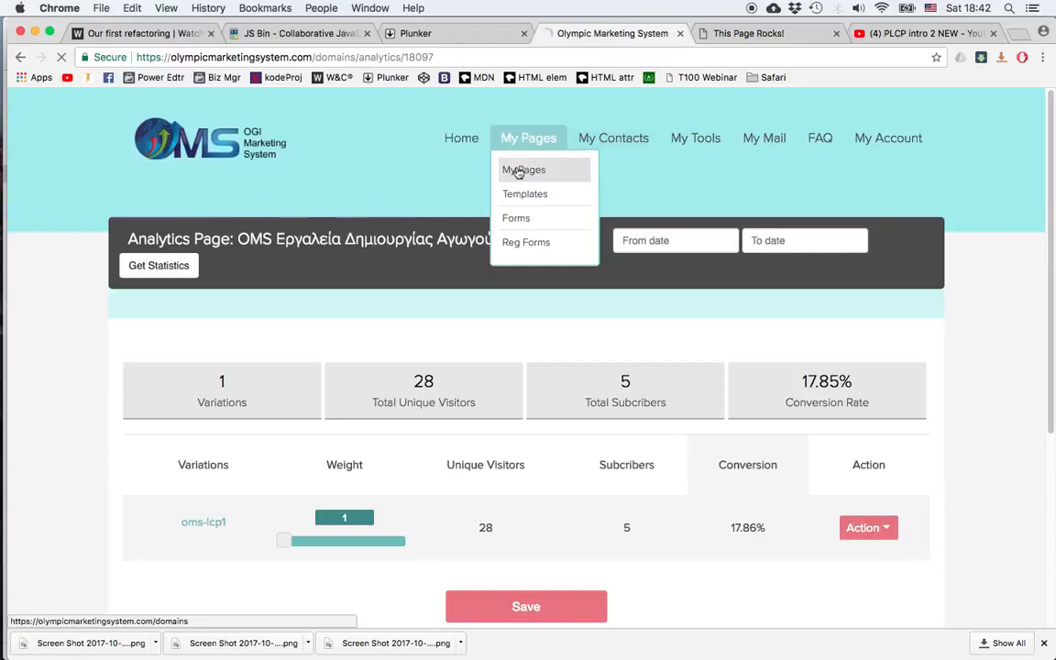